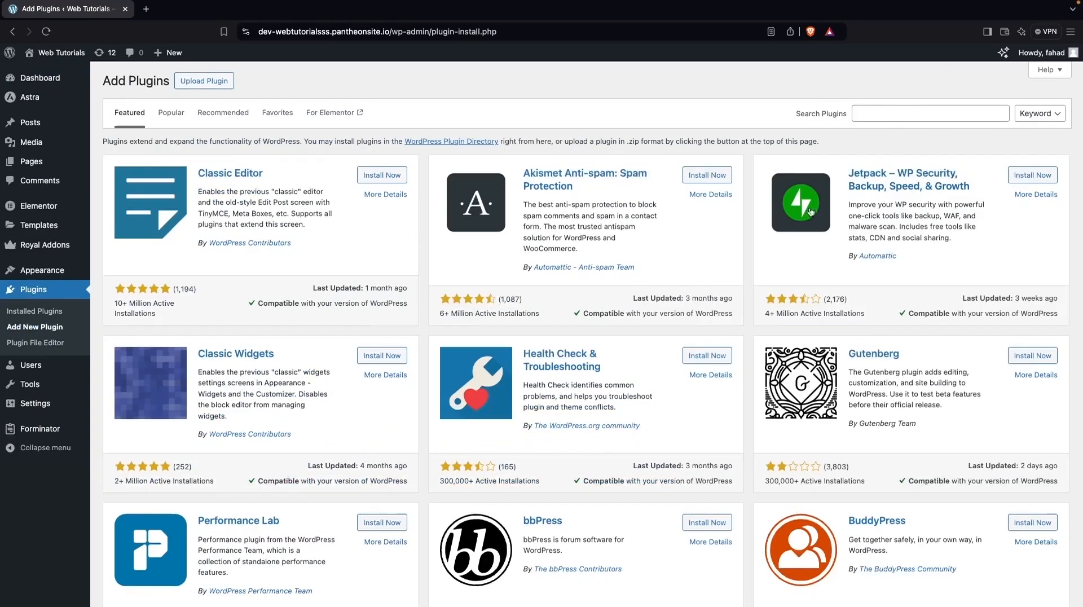
# Step: Search the plugin directory for "yoast", and install and activate the Yoast SEO plugin
pyautogui.click(900, 112)
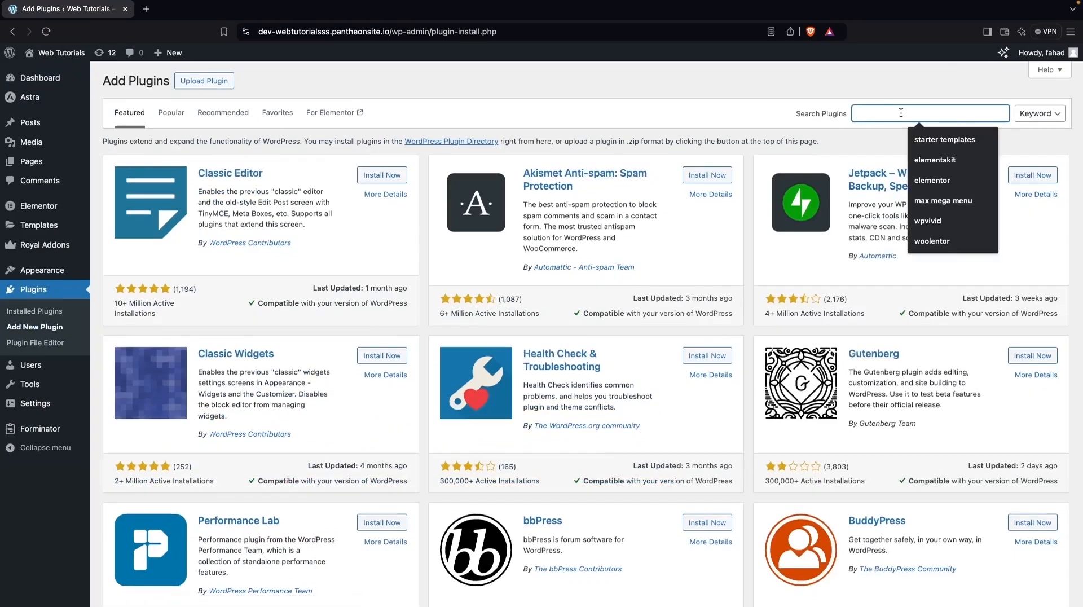
pyautogui.write('yoast')
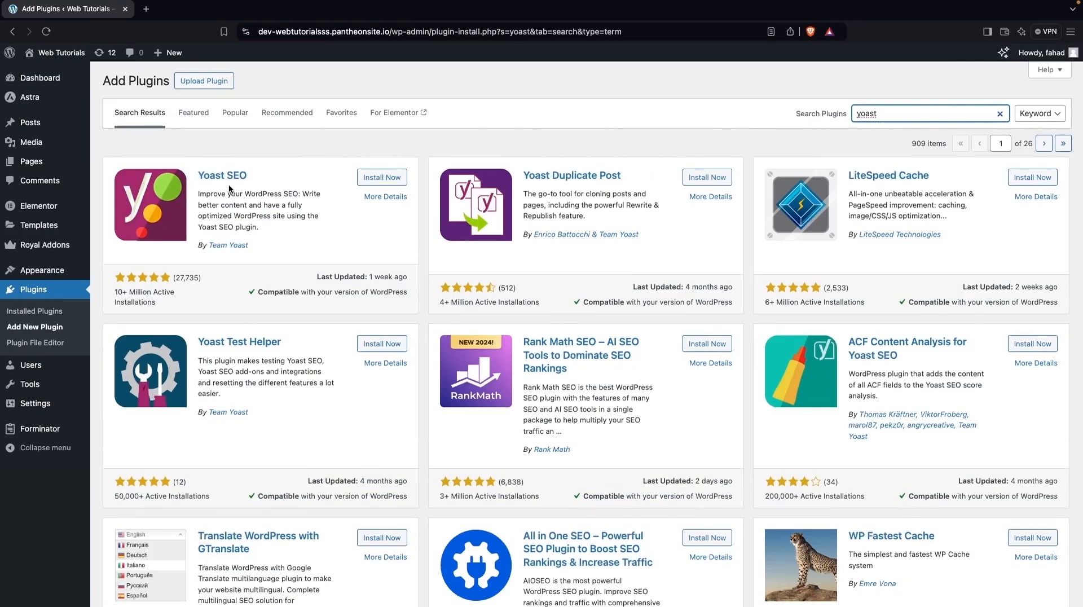
pyautogui.click(379, 179)
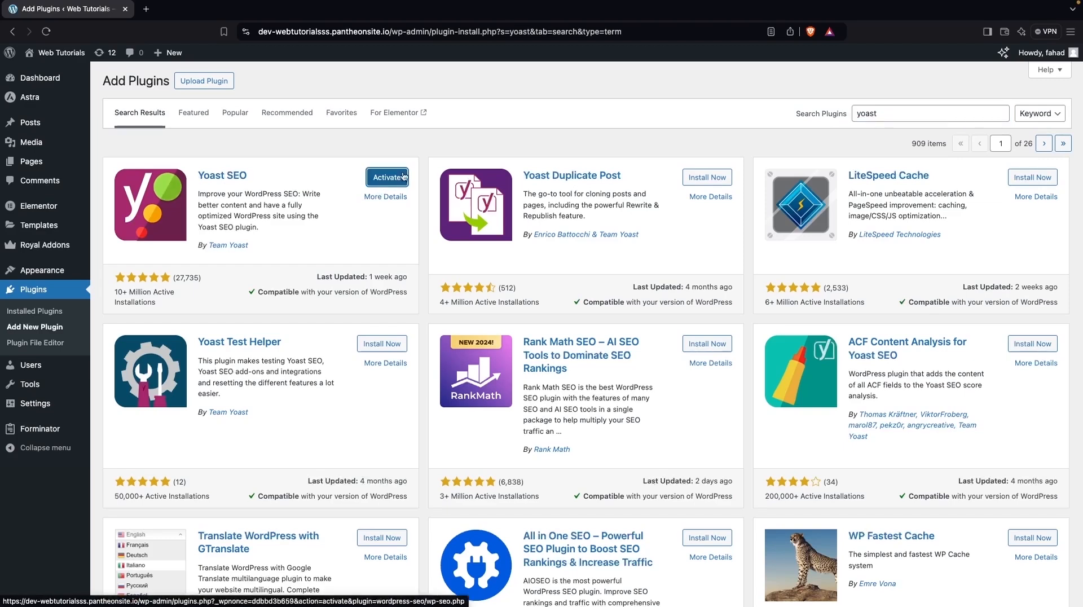
pyautogui.click(387, 186)
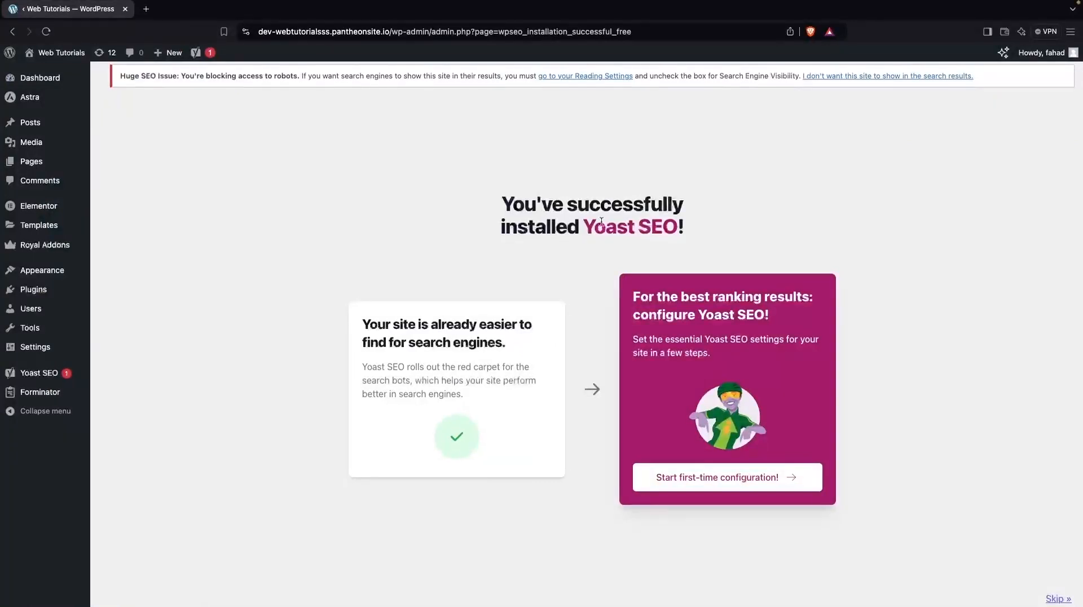
# Step: Start Yoast SEO's first-time configuration and continue past the SEO data optimization stage
pyautogui.click(741, 481)
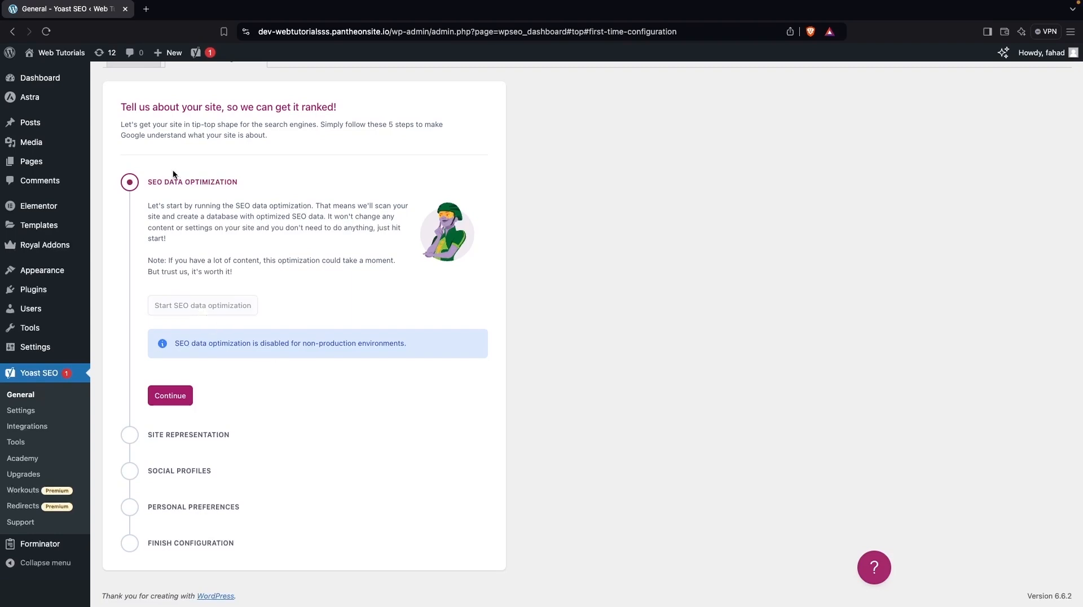
pyautogui.click(168, 397)
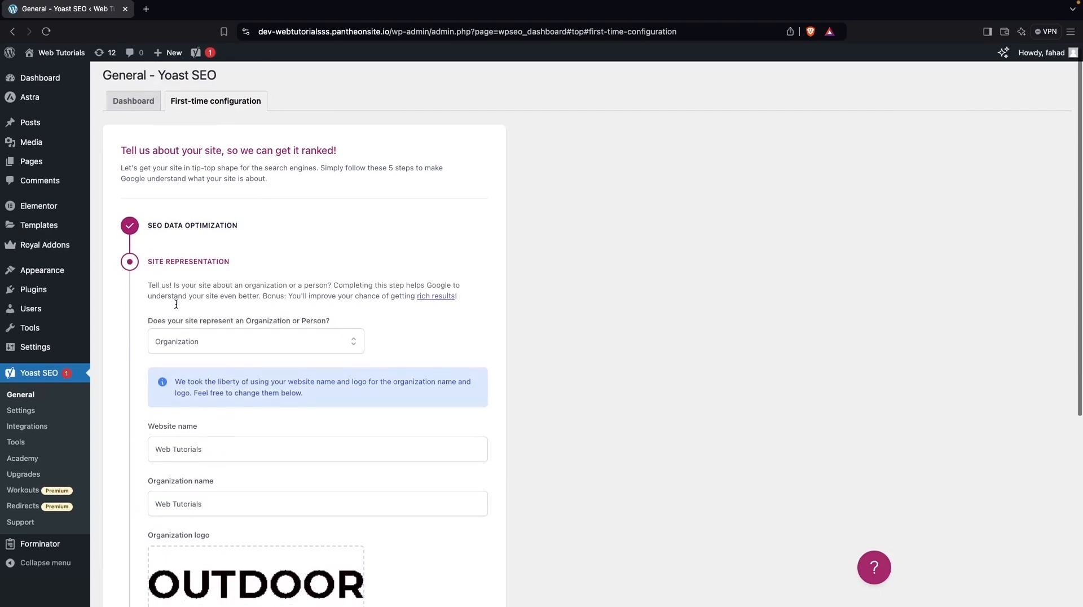
# Step: Set the site representation to Person with the site's user account as the name, and save it
pyautogui.scroll(-2, 192, 282)
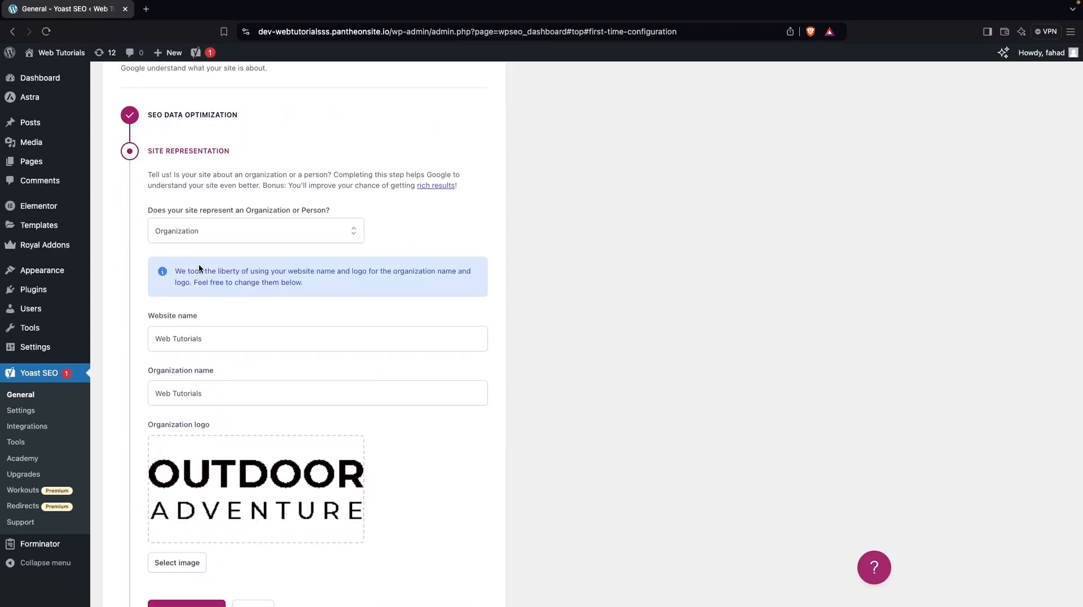
pyautogui.scroll(-1, 198, 267)
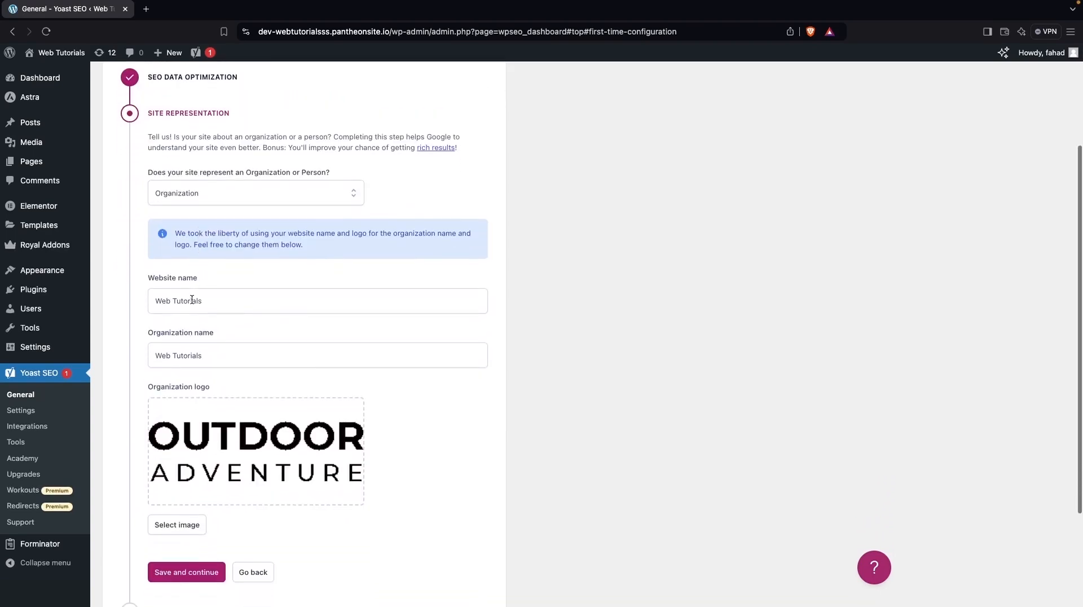
pyautogui.scroll(-2, 186, 310)
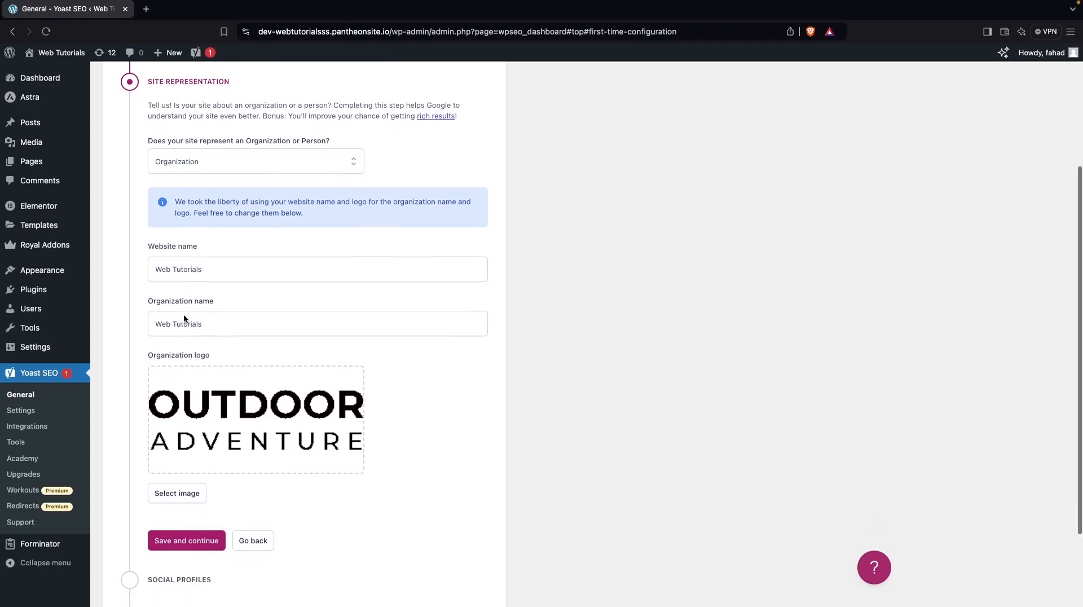
pyautogui.scroll(-1, 212, 297)
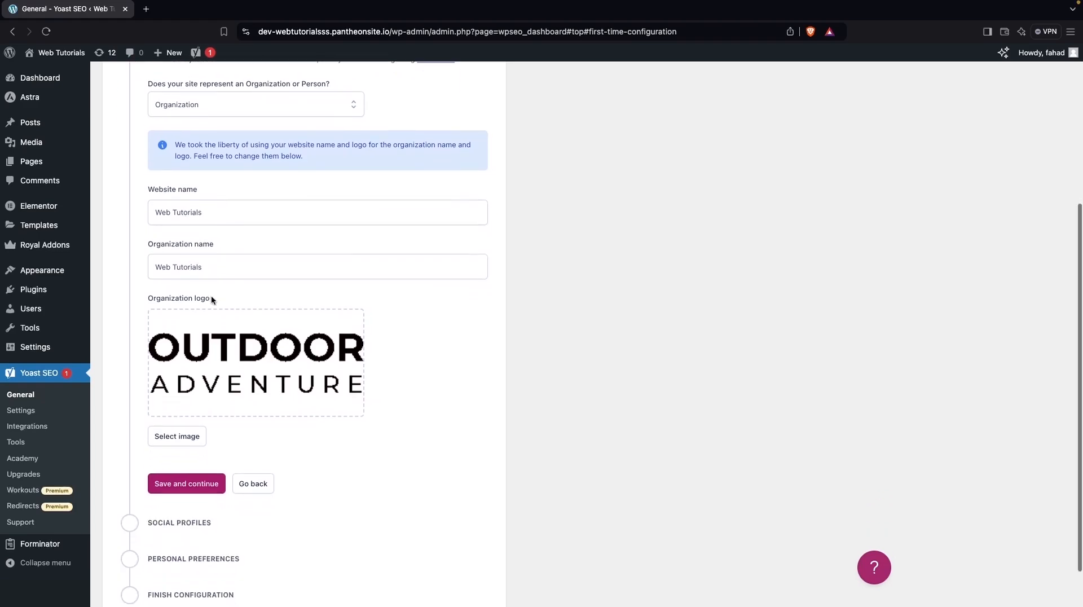
pyautogui.scroll(2, 184, 319)
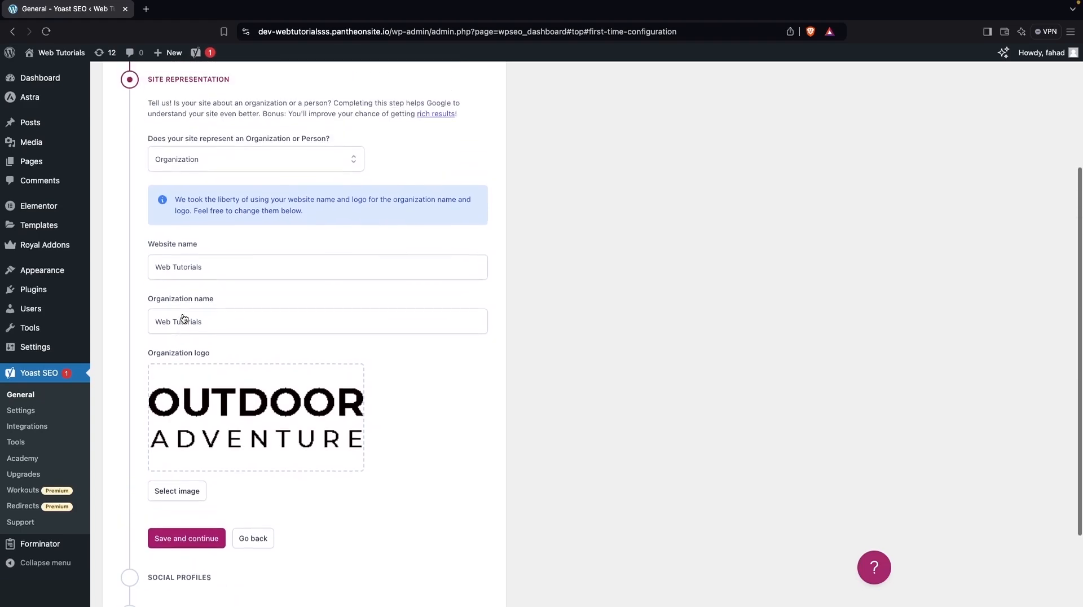
pyautogui.click(225, 199)
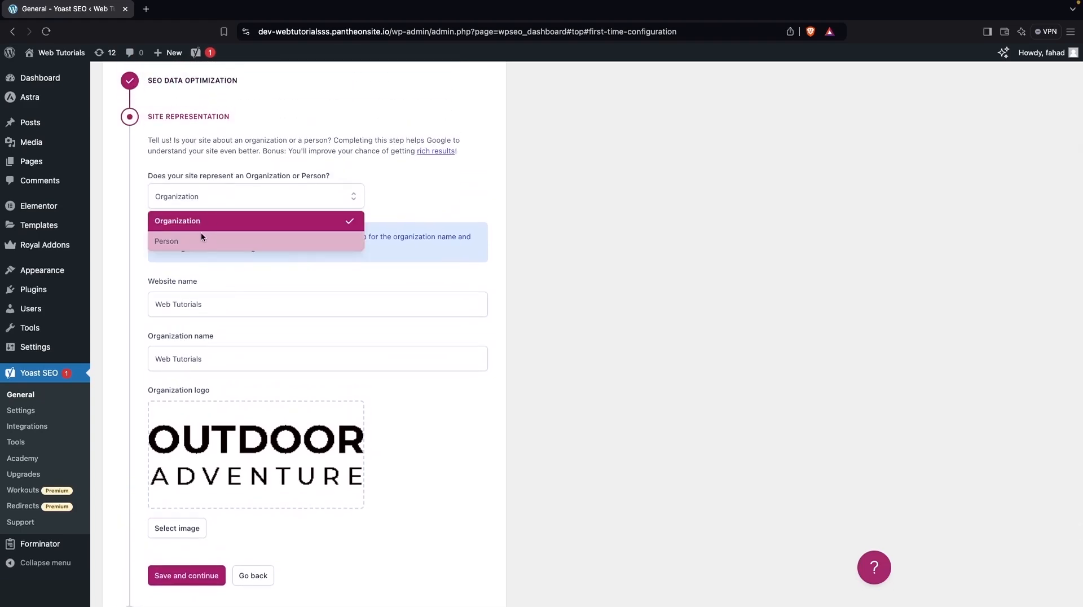
pyautogui.click(189, 244)
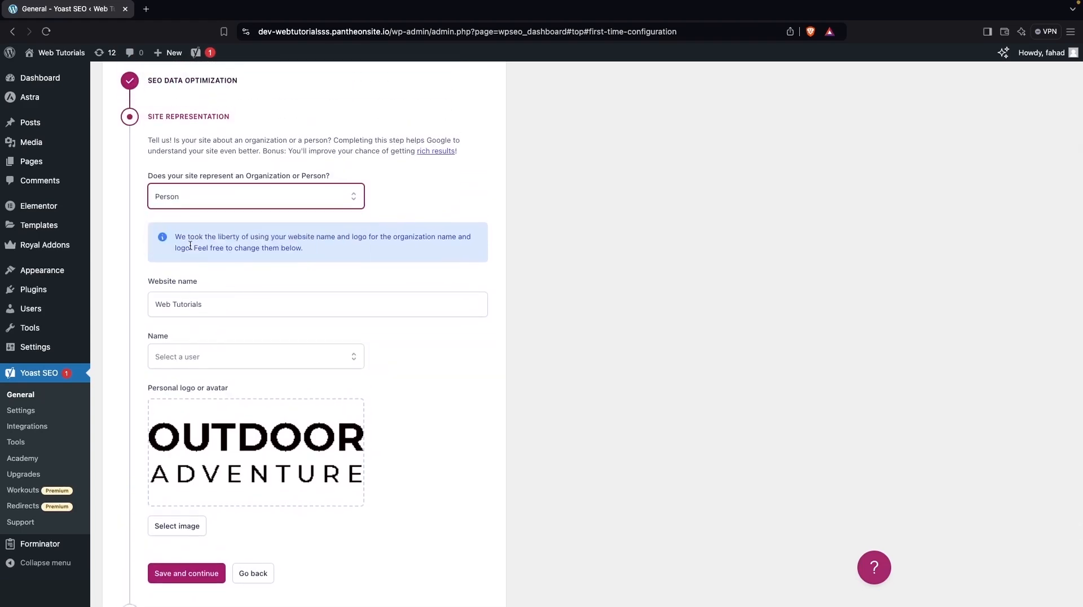
pyautogui.scroll(-1, 170, 301)
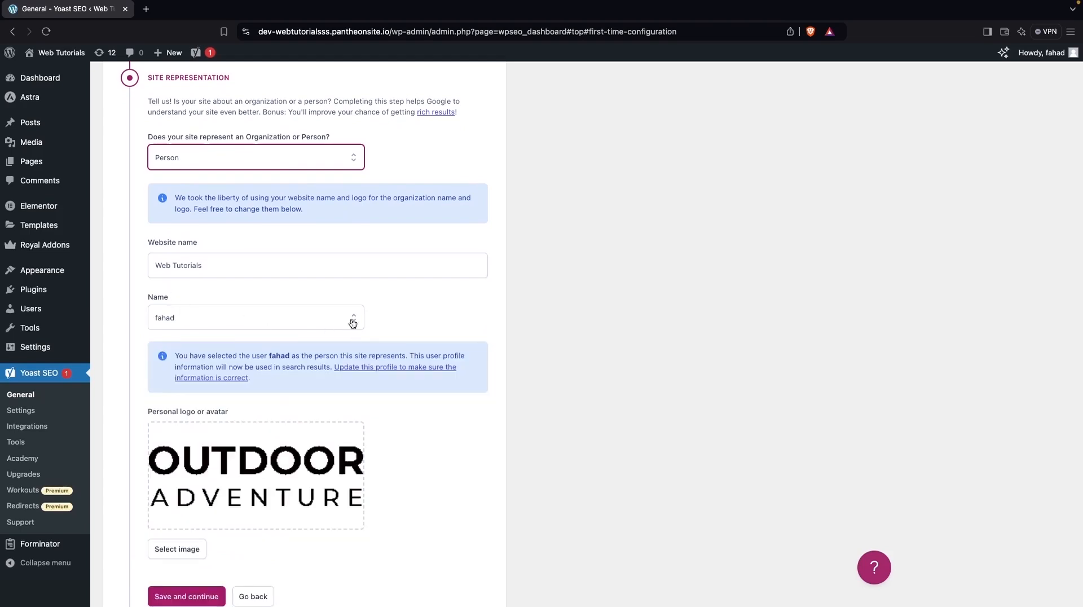
pyautogui.click(352, 323)
pyautogui.click(133, 285)
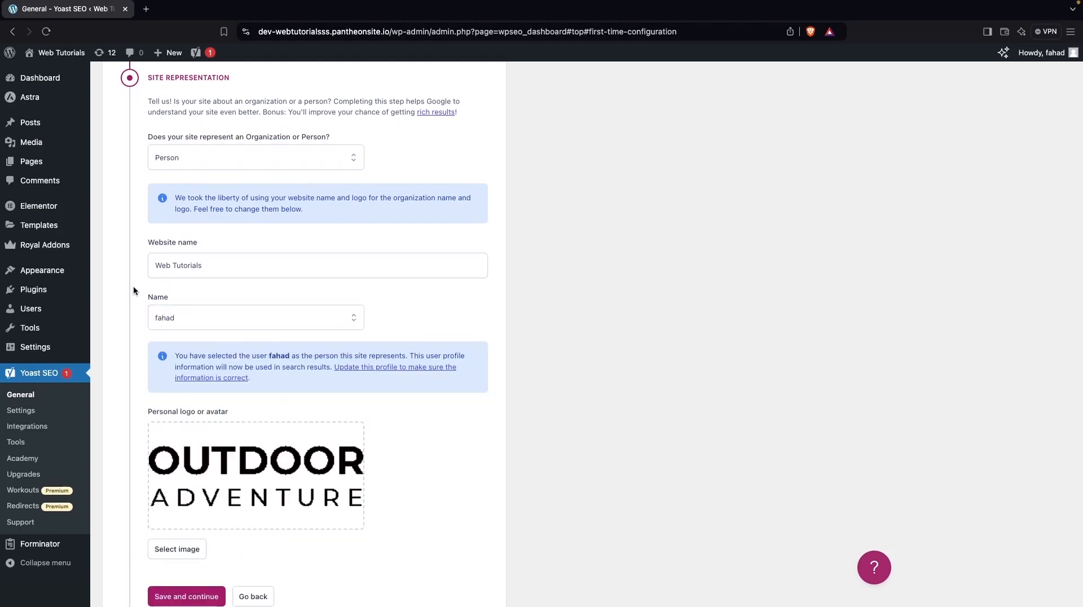
pyautogui.scroll(-5, 165, 352)
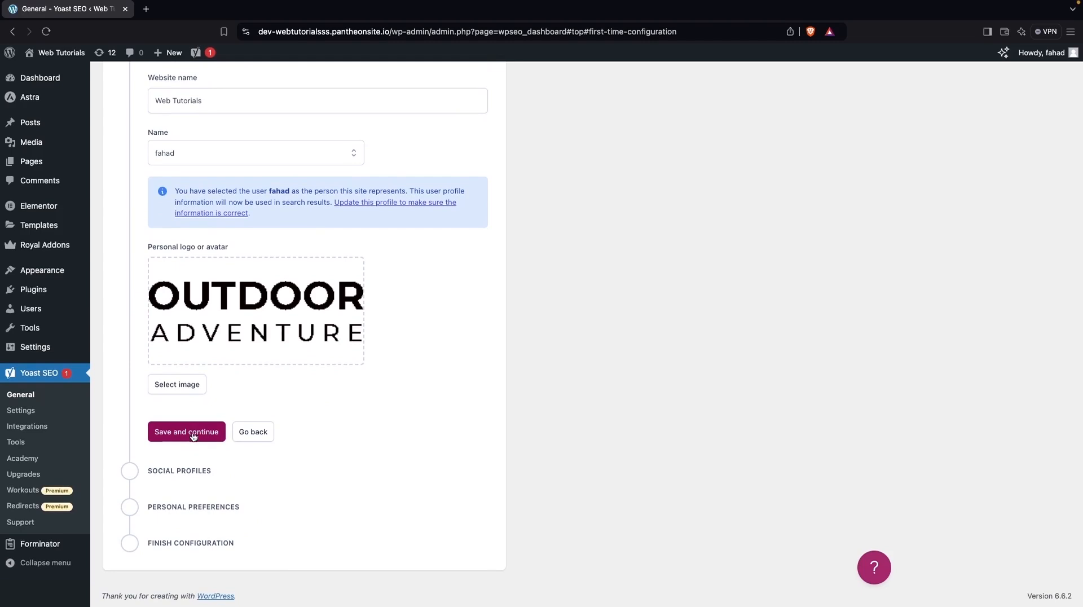
pyautogui.click(191, 435)
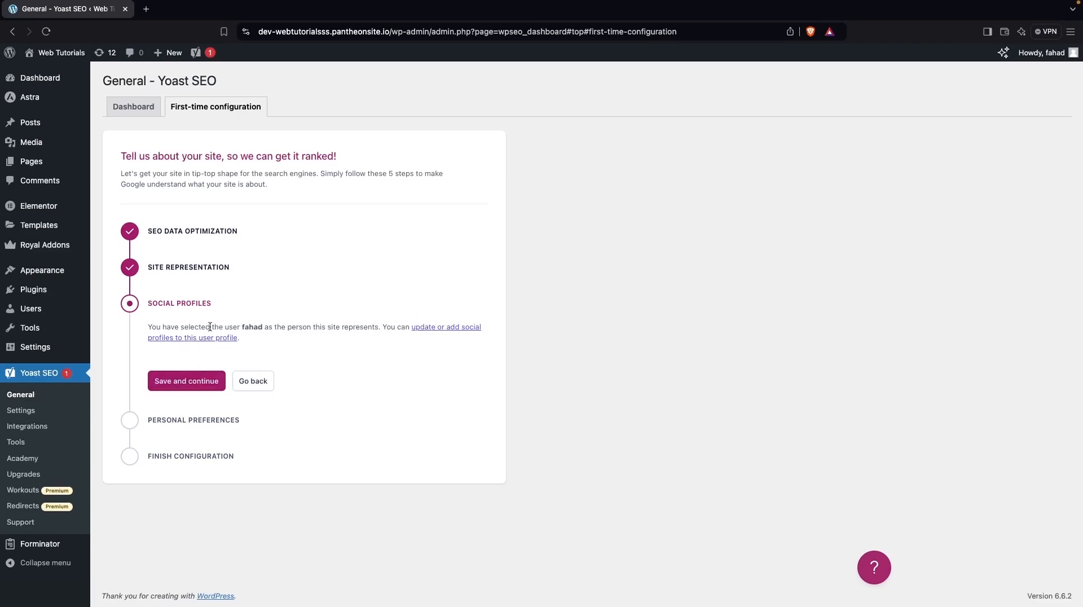
# Step: Save the social profiles stage unchanged, then allow site data collection in the personal preferences and save
pyautogui.click(169, 386)
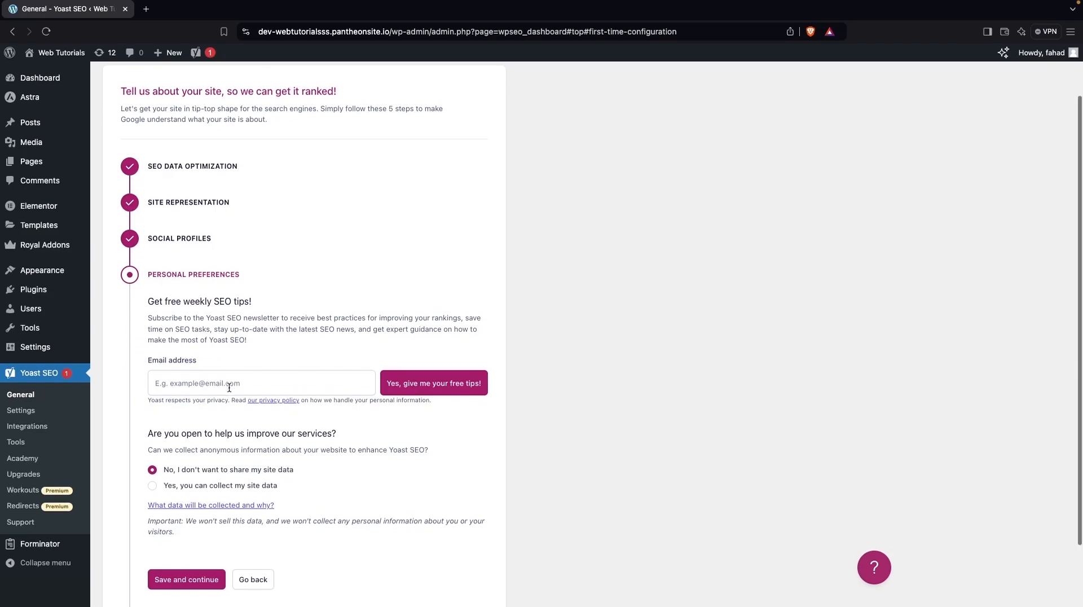
pyautogui.scroll(-1, 229, 388)
pyautogui.scroll(-1, 229, 325)
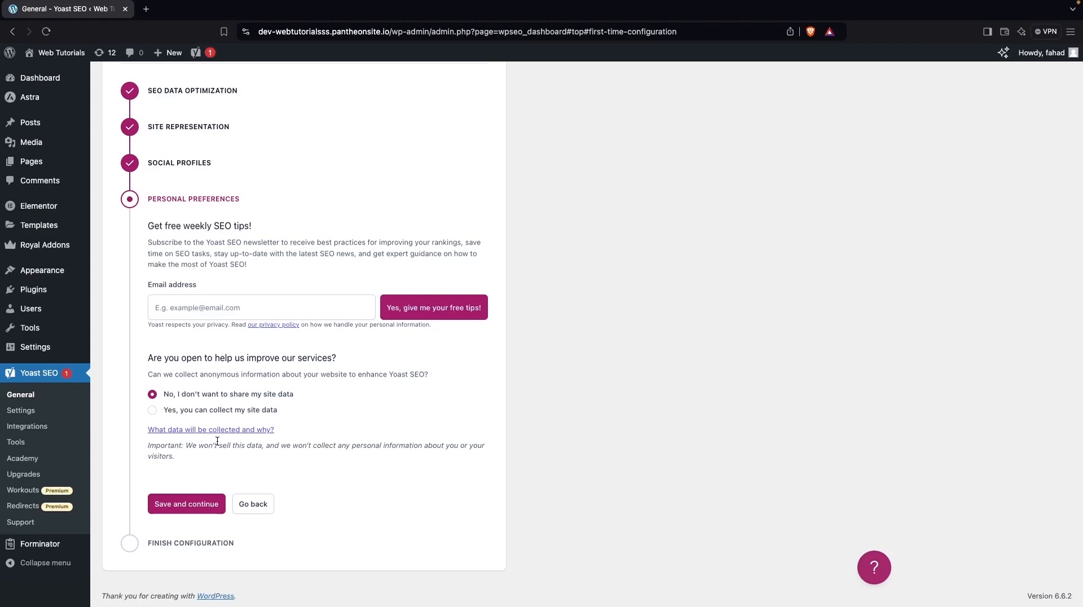
pyautogui.click(160, 406)
pyautogui.click(151, 394)
pyautogui.click(152, 410)
pyautogui.click(206, 504)
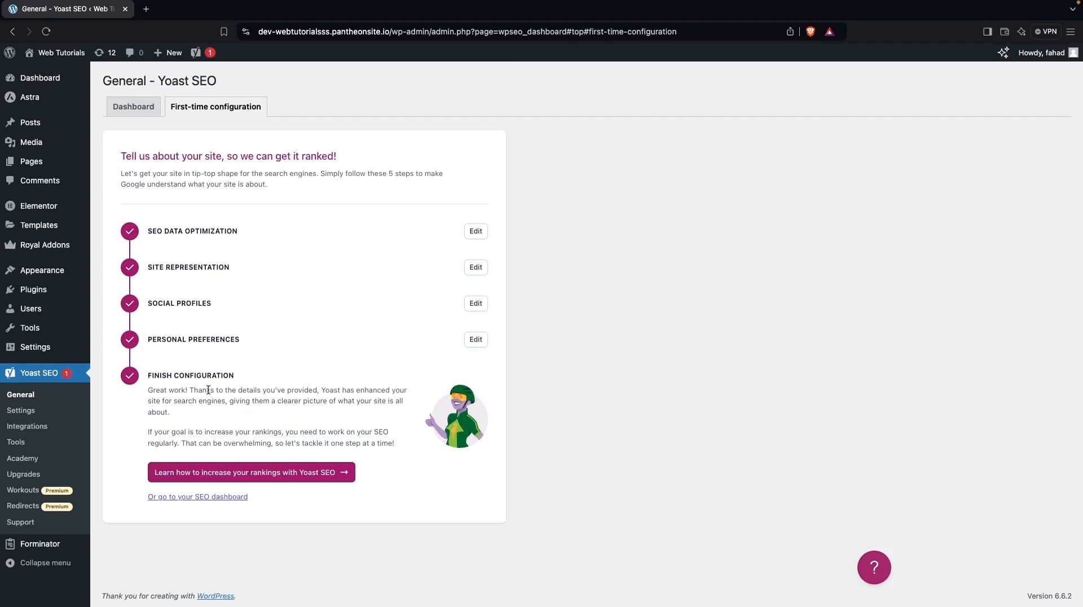
# Step: Go to the SEO dashboard and examine its problems and notifications
pyautogui.click(212, 499)
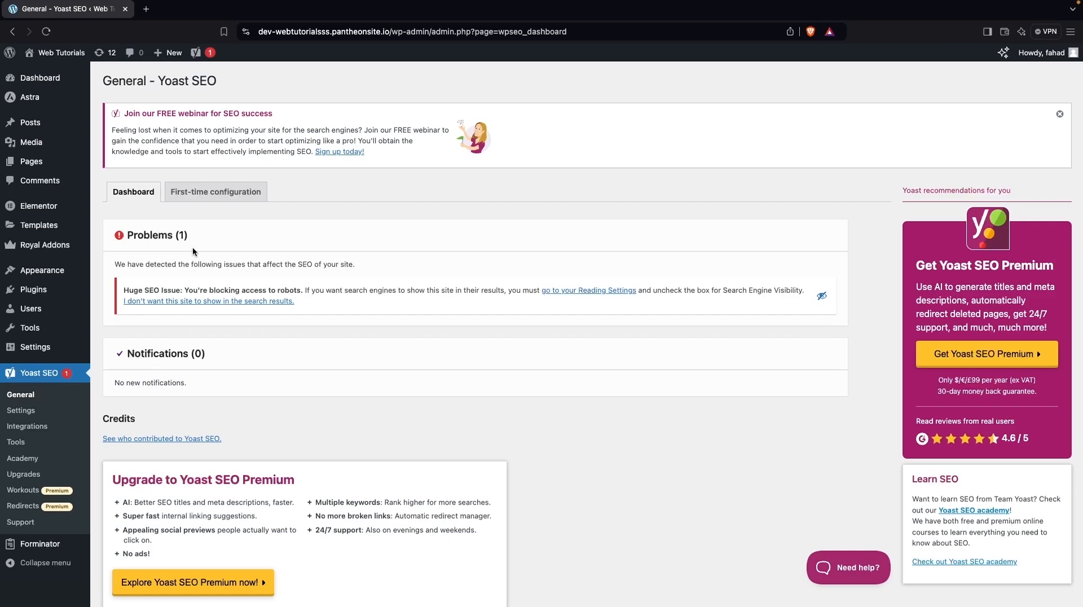
pyautogui.scroll(-2, 192, 251)
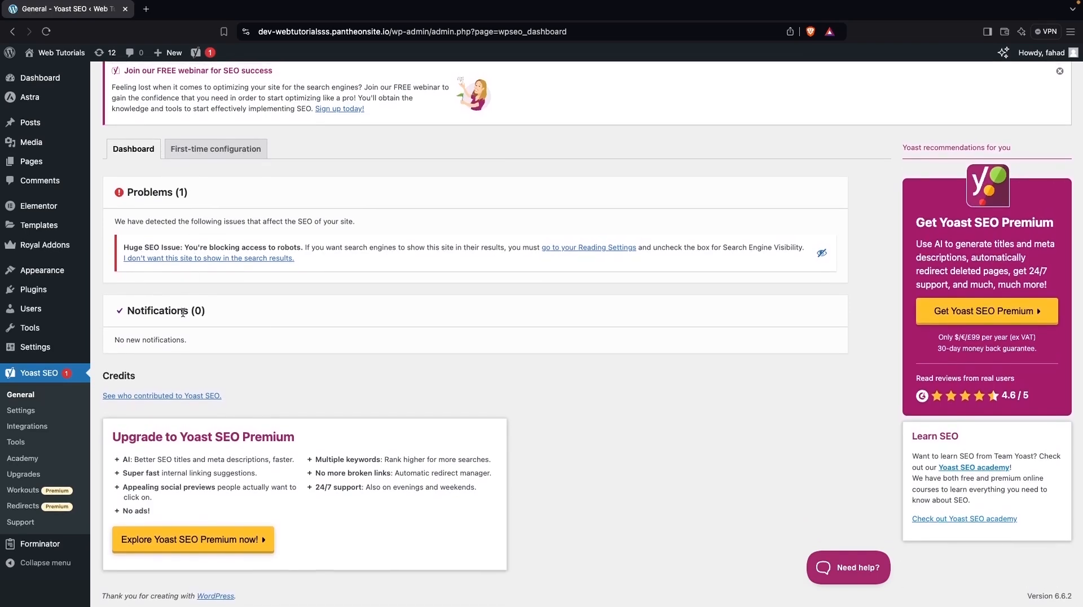
pyautogui.scroll(1, 183, 312)
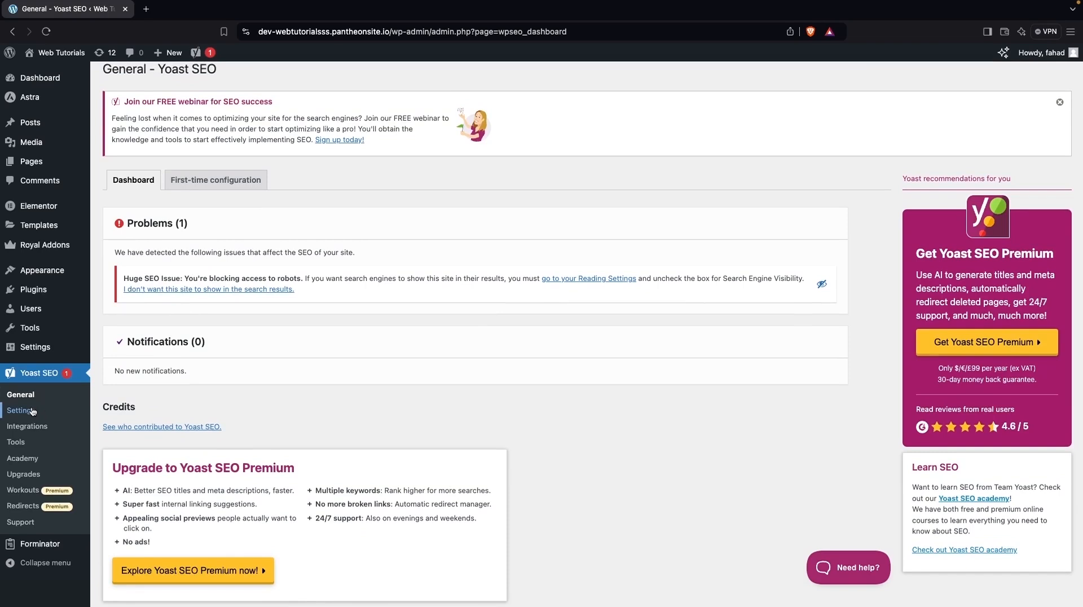
pyautogui.scroll(1, 40, 423)
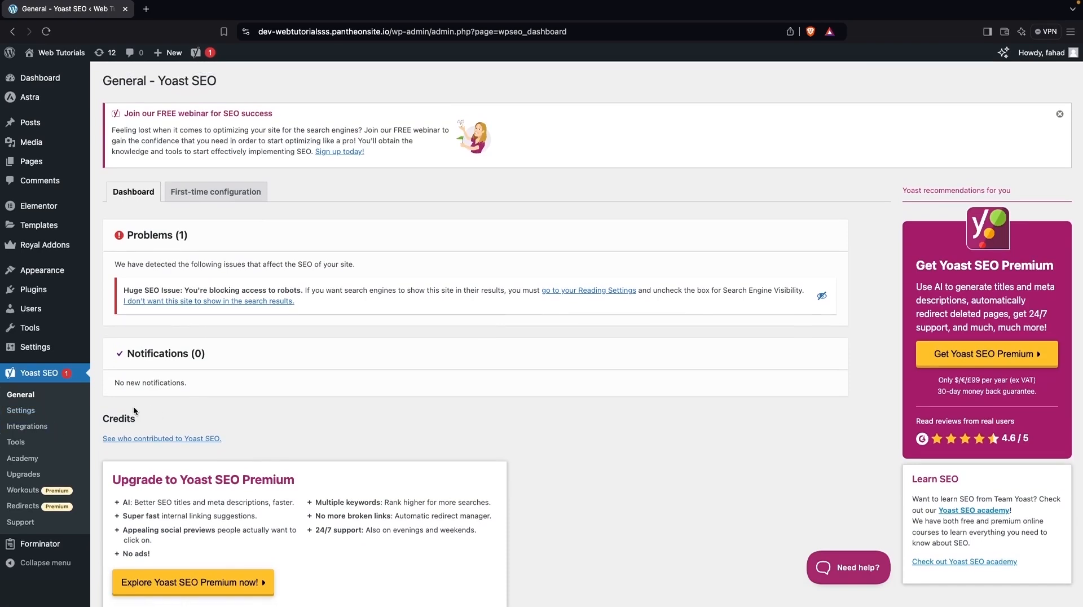
# Step: Open the Yoast SEO settings page and view the SEO settings entry in the admin bar's Yoast menu
pyautogui.click(52, 415)
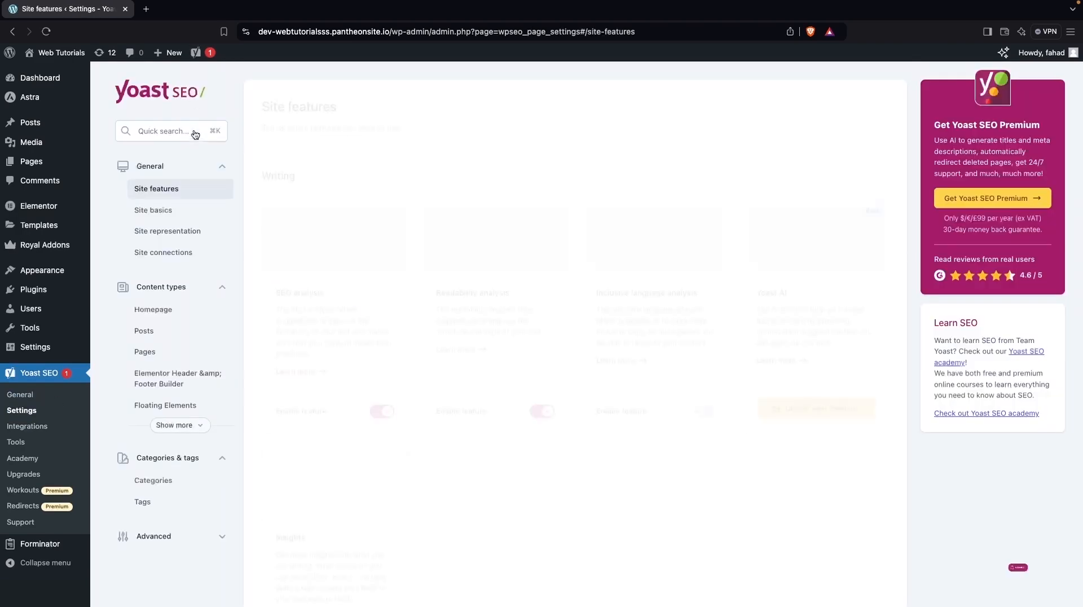
pyautogui.moveTo(196, 54)
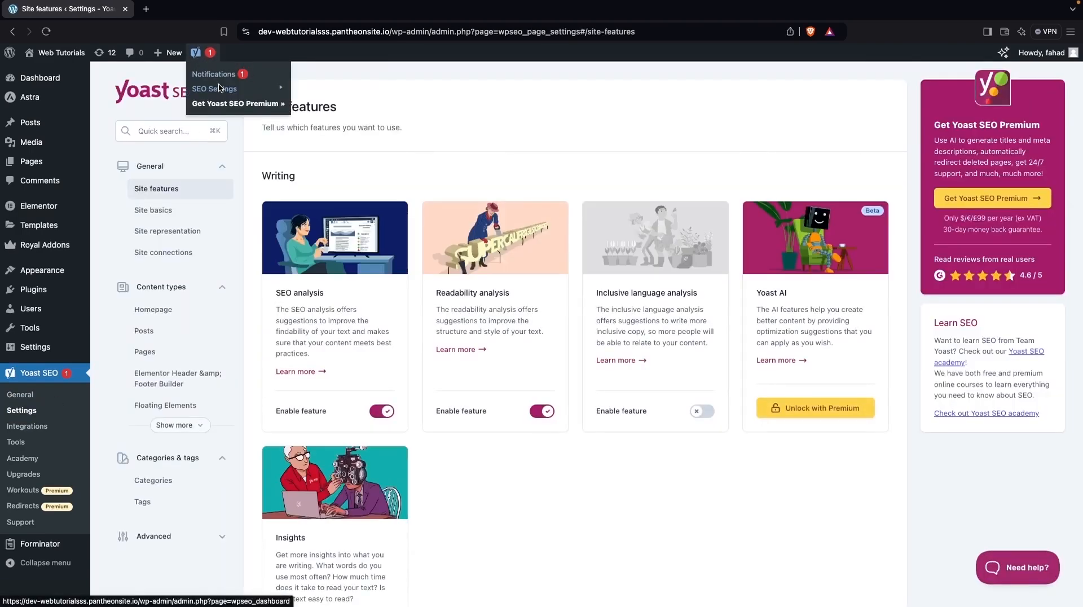
pyautogui.moveTo(242, 90)
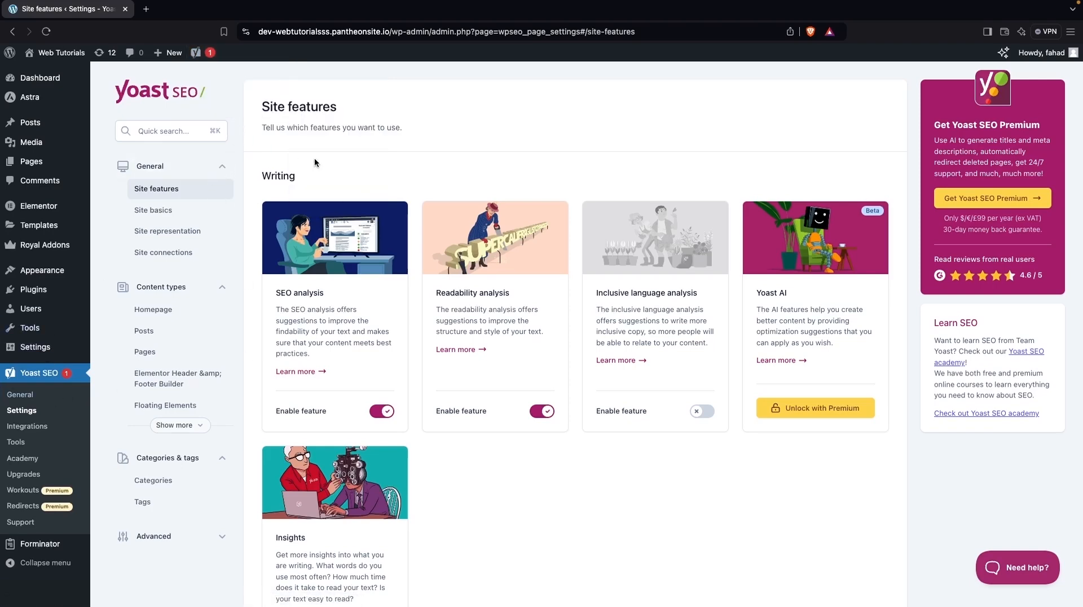
# Step: Review the available site features for writing, site structure, social sharing, tools and APIs
pyautogui.scroll(-1, 315, 162)
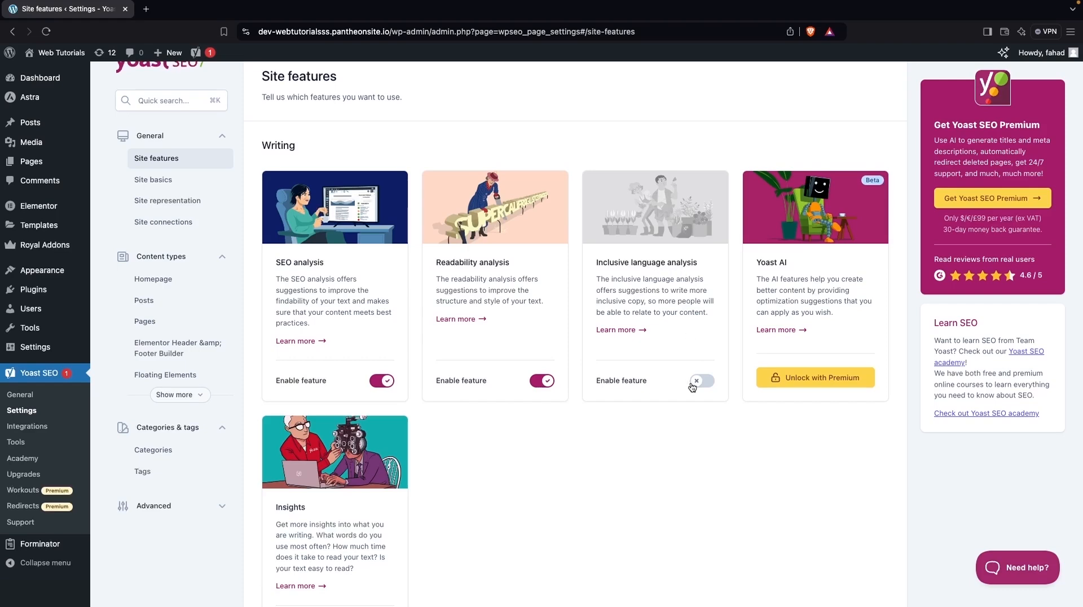
pyautogui.scroll(-3, 693, 387)
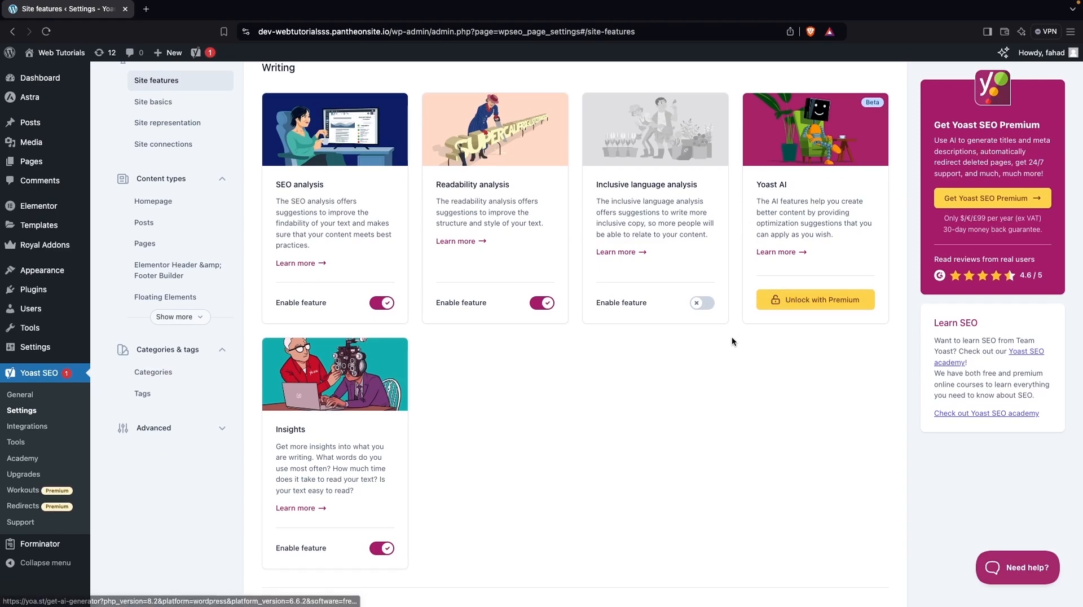
pyautogui.scroll(-2, 613, 415)
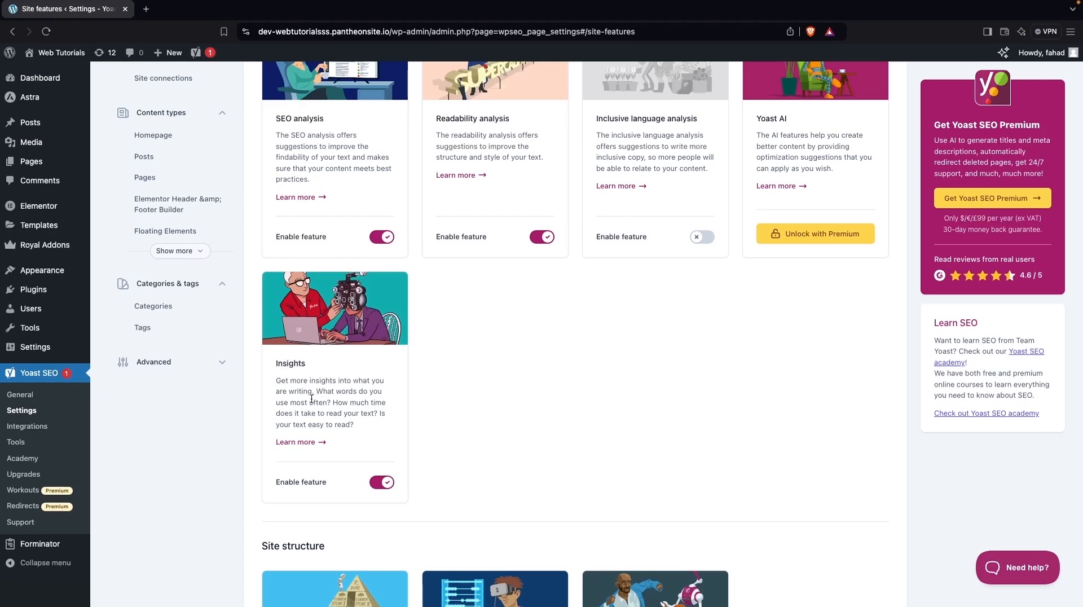
pyautogui.scroll(-10, 308, 401)
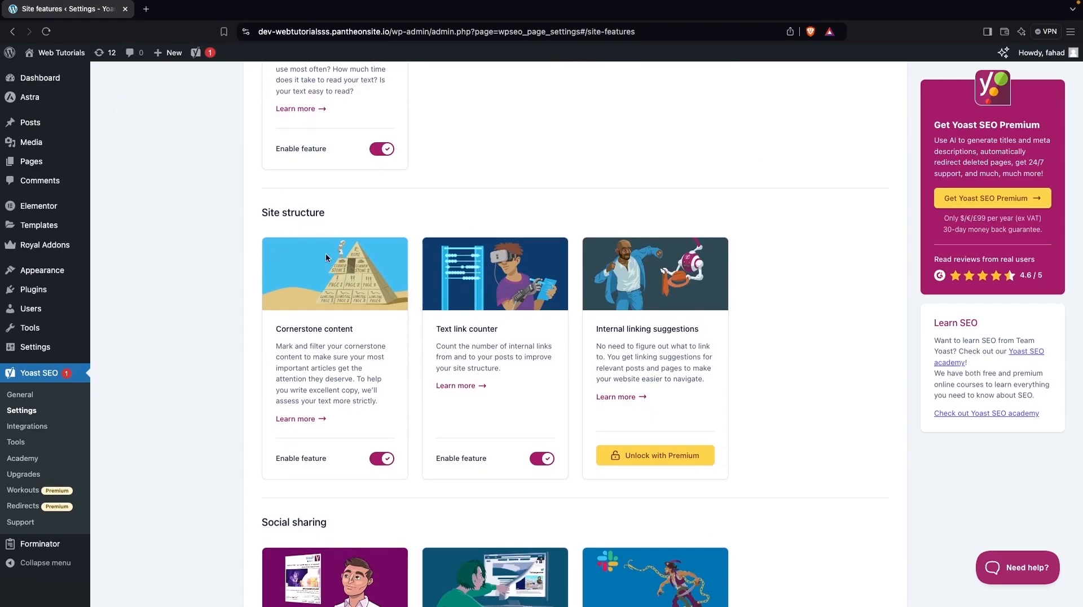
pyautogui.scroll(-3, 369, 370)
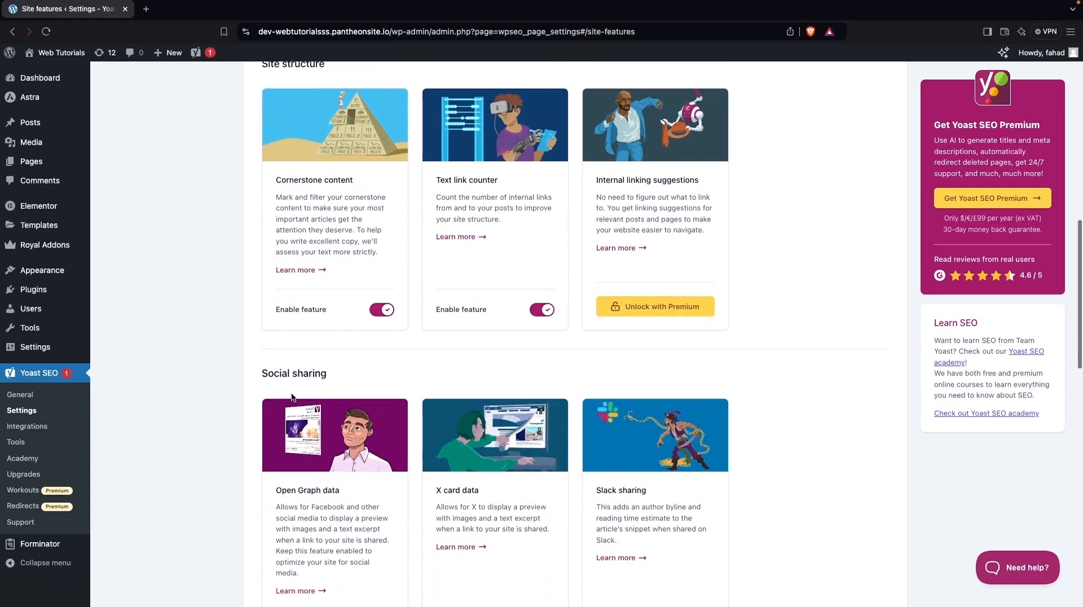
pyautogui.scroll(-6, 294, 394)
pyautogui.scroll(-2, 293, 393)
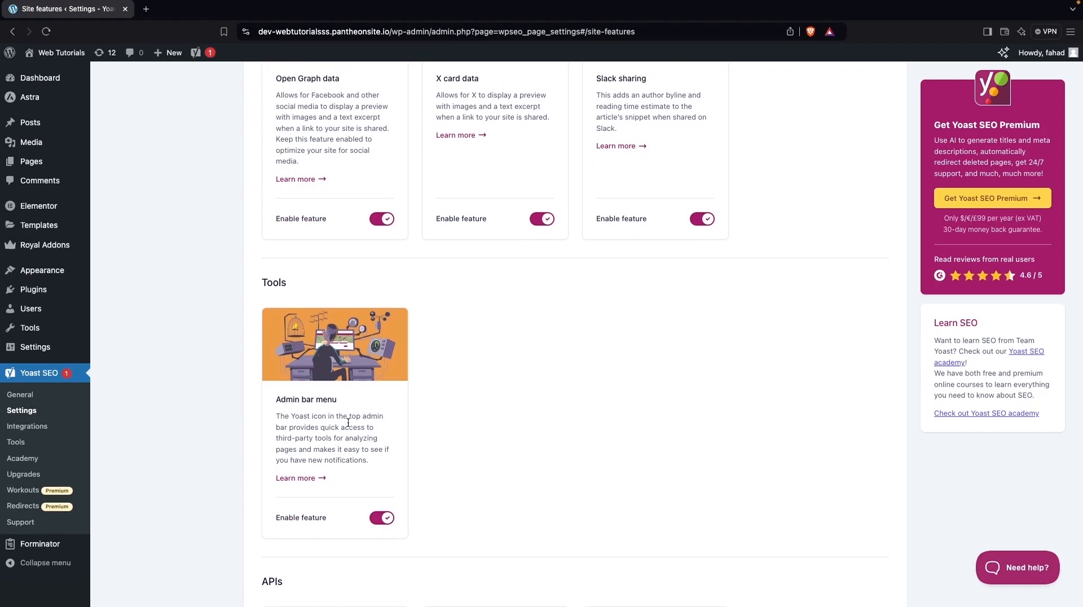
pyautogui.scroll(-7, 350, 424)
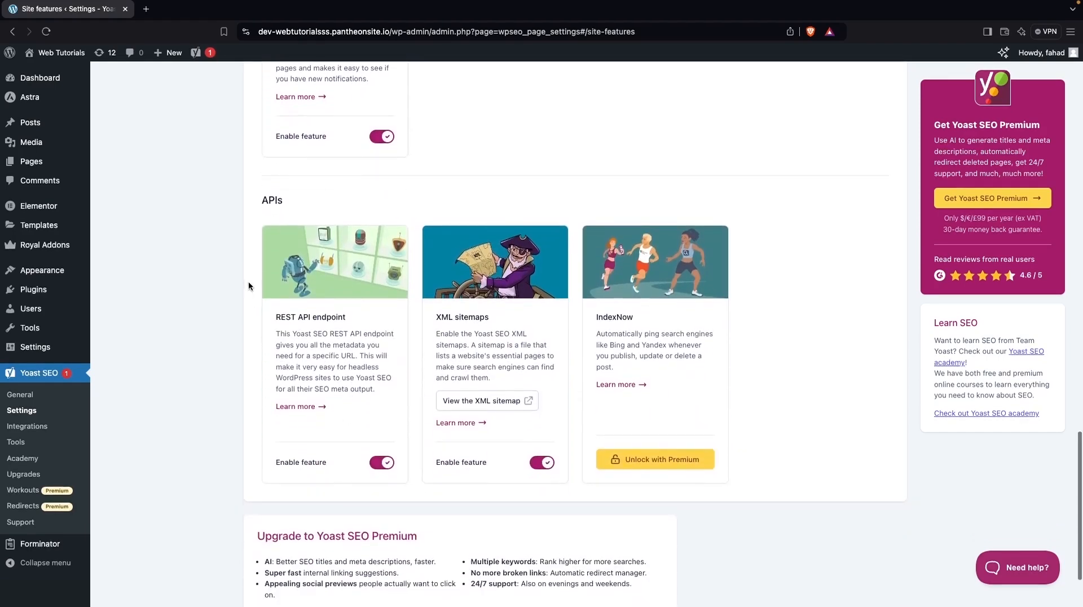
pyautogui.scroll(15, 329, 317)
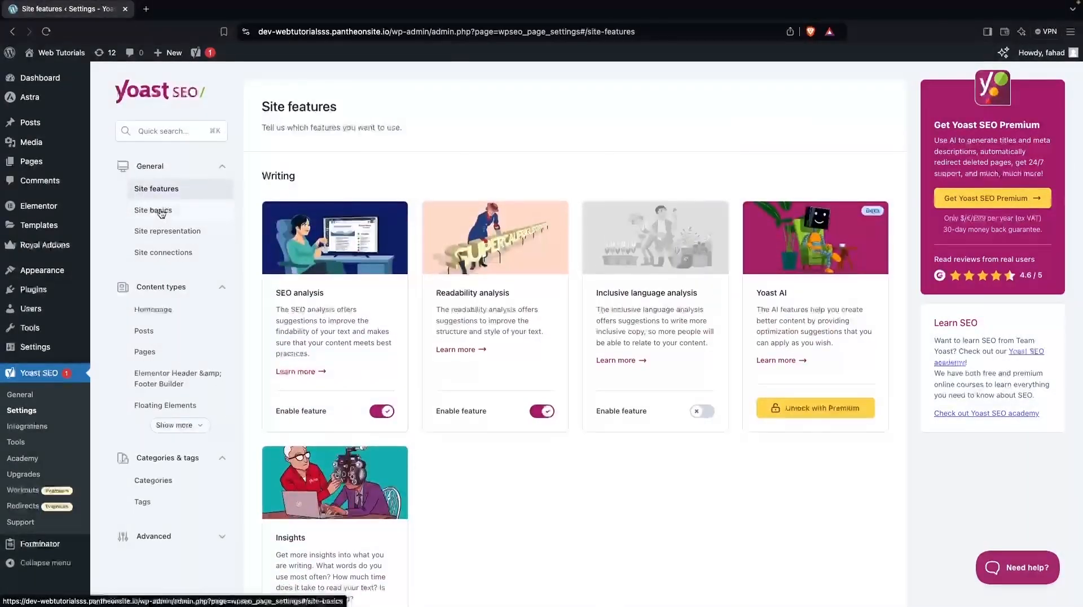
# Step: Open the site basics settings and review the site info, site preferences and site policies sections
pyautogui.click(163, 216)
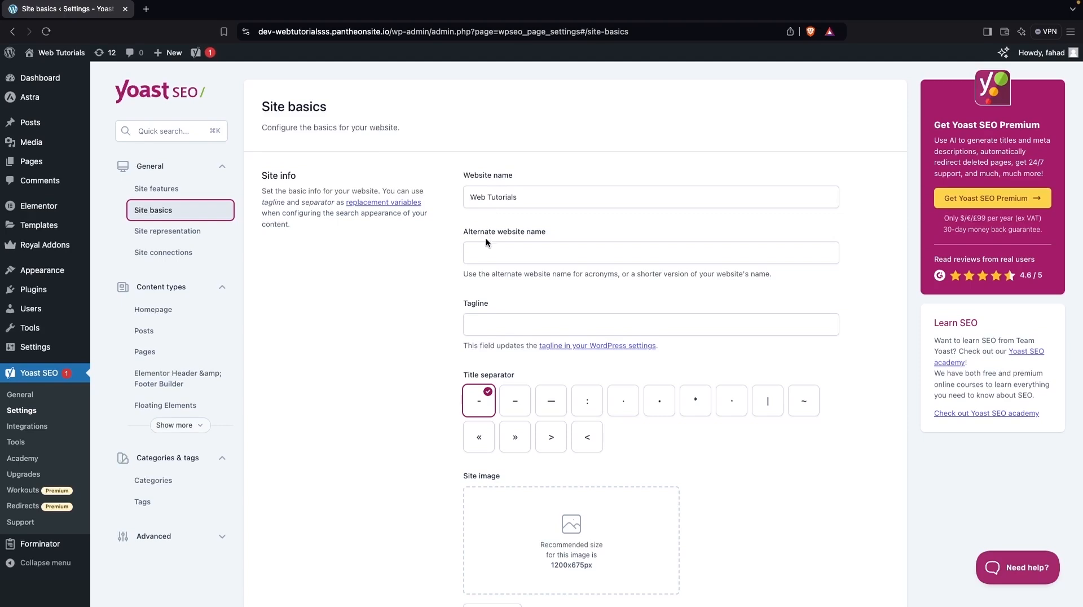
pyautogui.scroll(-1, 485, 238)
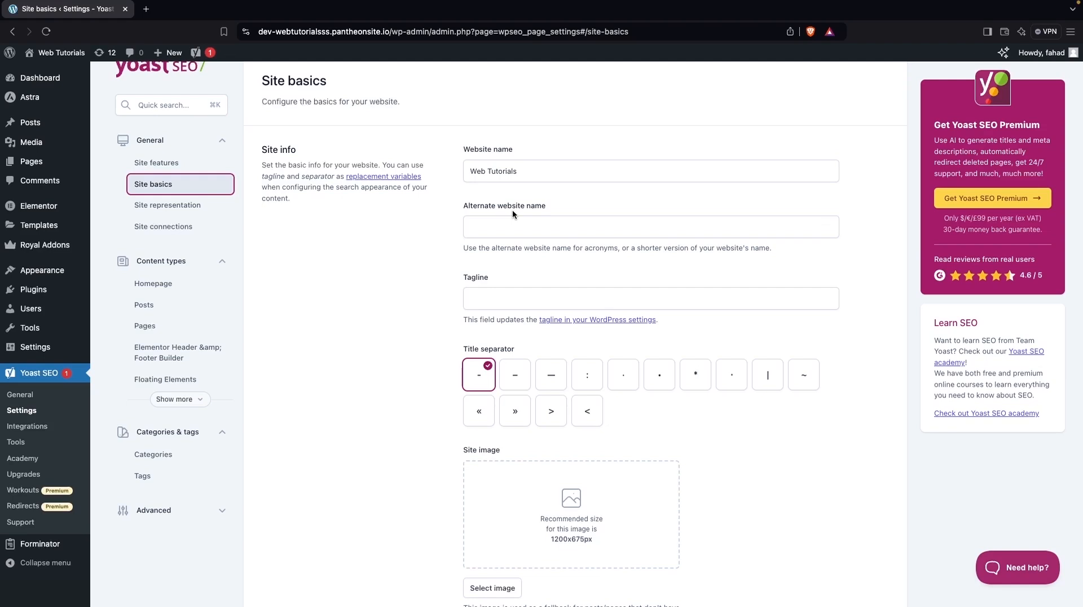
pyautogui.scroll(-3, 485, 282)
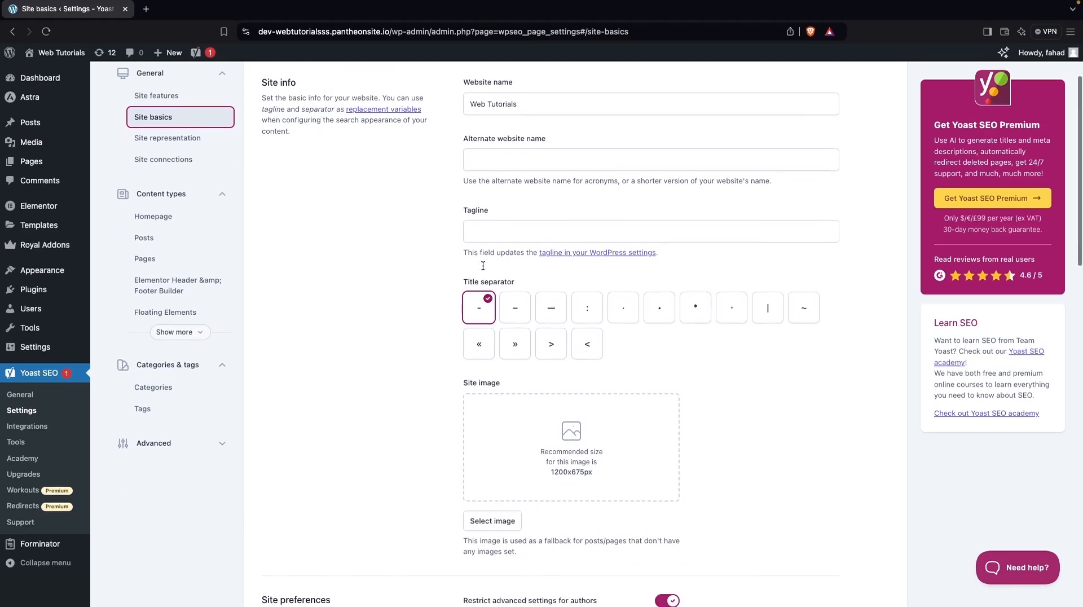
pyautogui.scroll(-1, 482, 266)
pyautogui.scroll(-3, 543, 285)
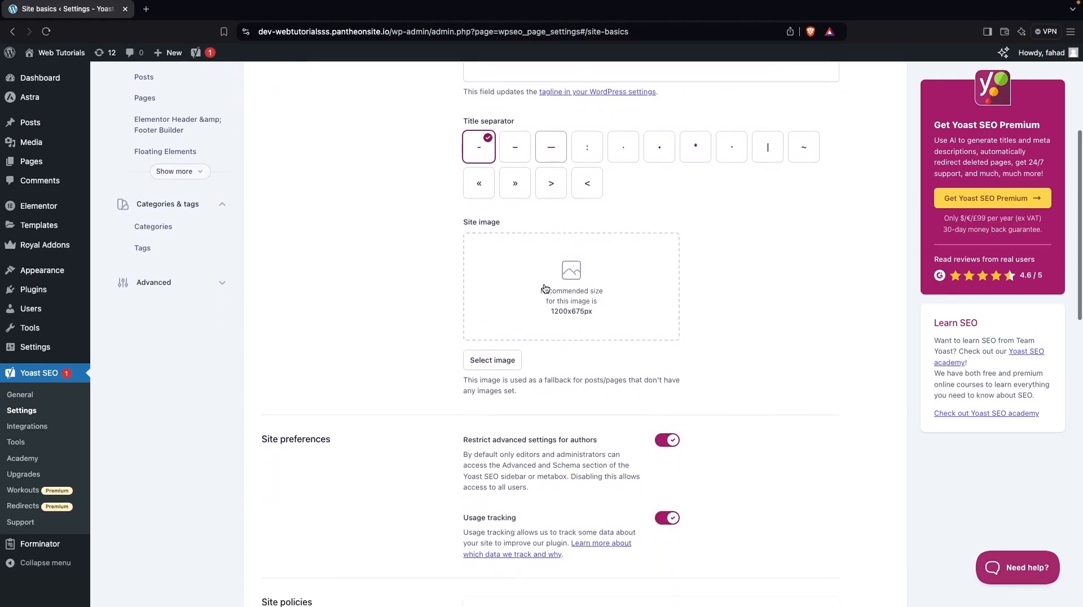
pyautogui.scroll(-1, 545, 289)
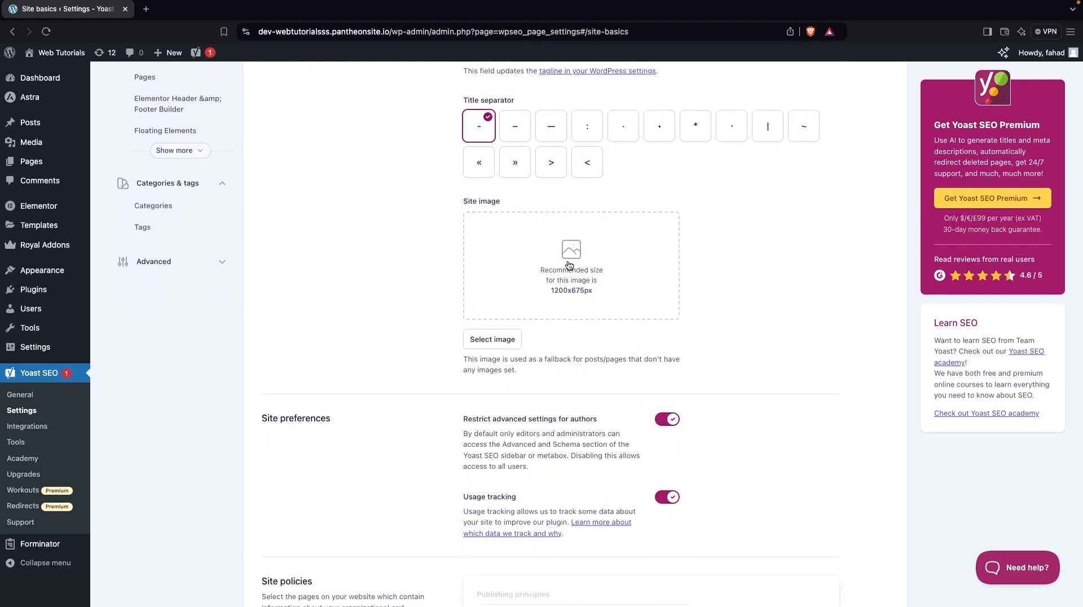
pyautogui.scroll(-2, 568, 264)
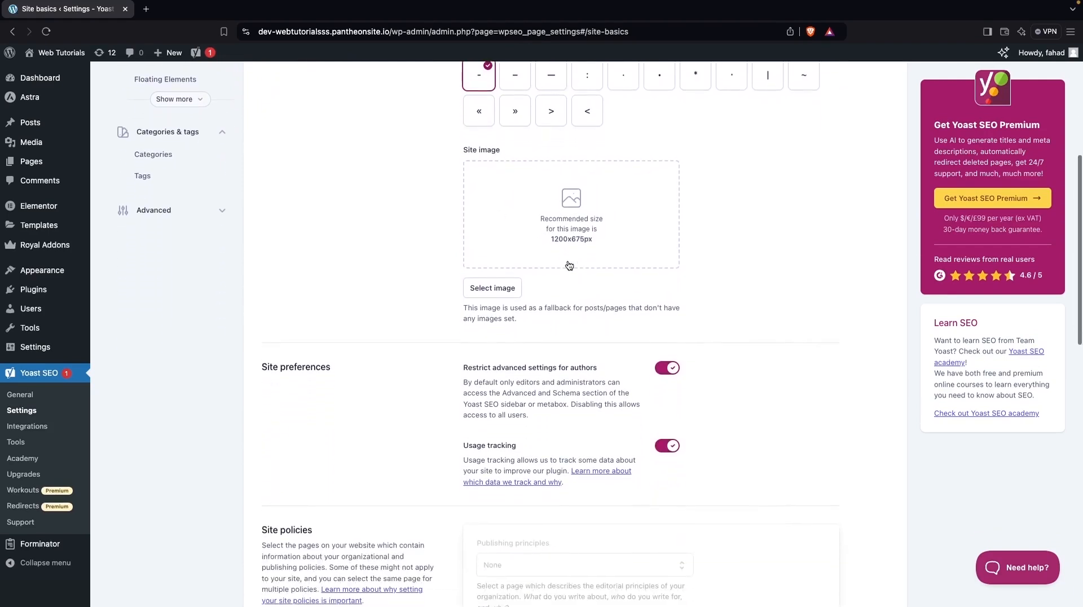
pyautogui.scroll(-5, 569, 265)
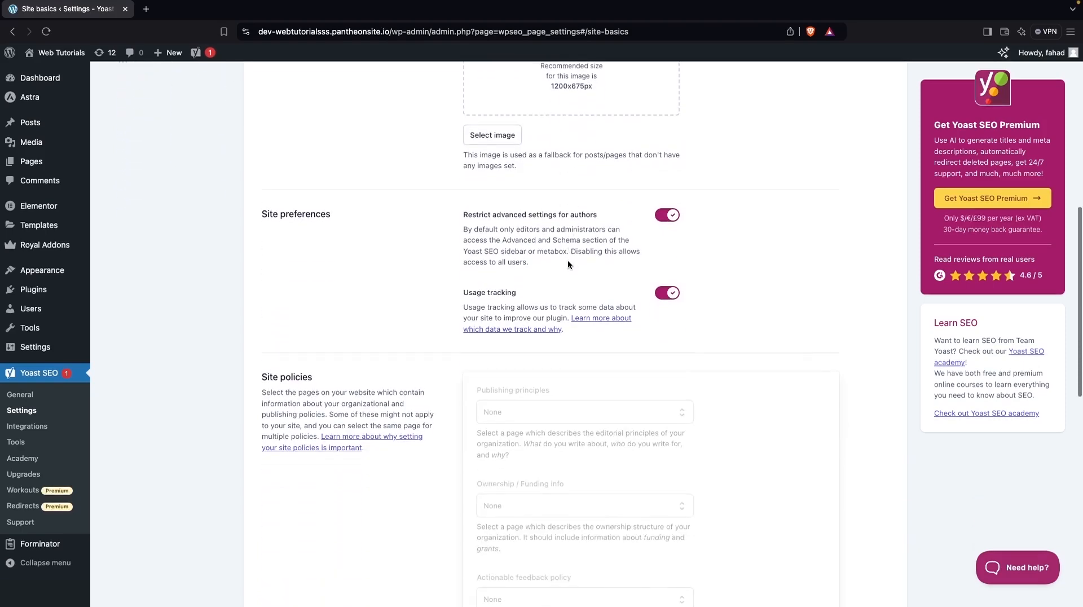
pyautogui.scroll(-9, 404, 333)
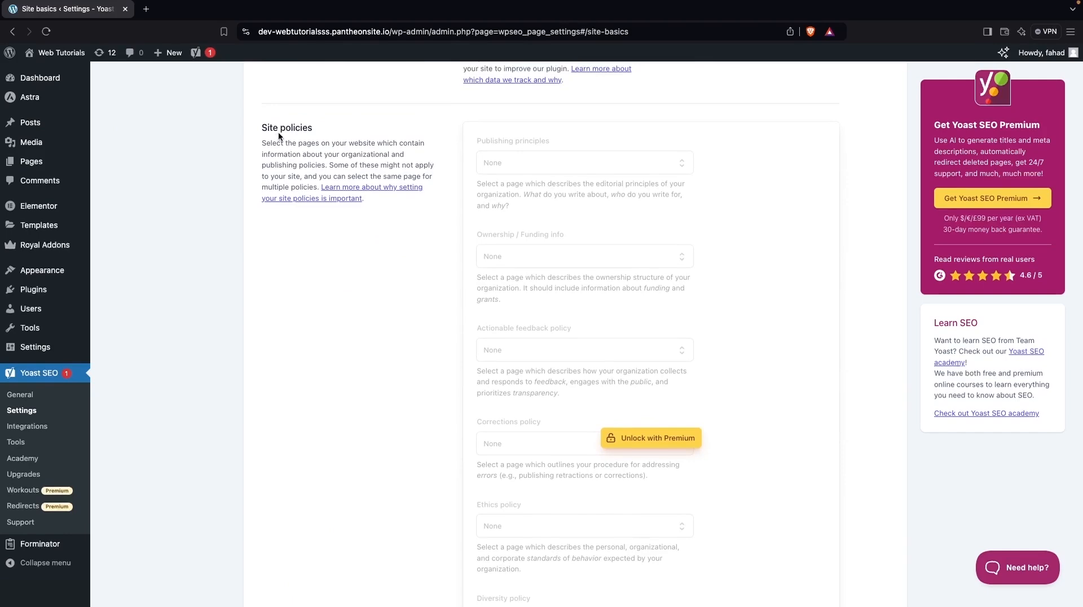
pyautogui.scroll(-13, 337, 292)
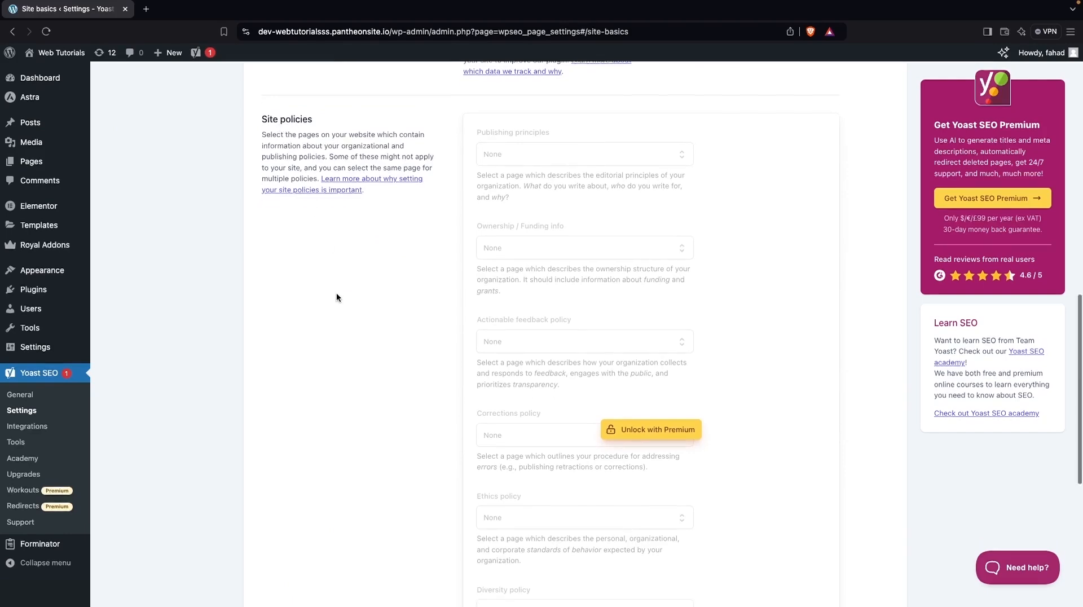
pyautogui.scroll(18, 336, 292)
pyautogui.scroll(10, 337, 292)
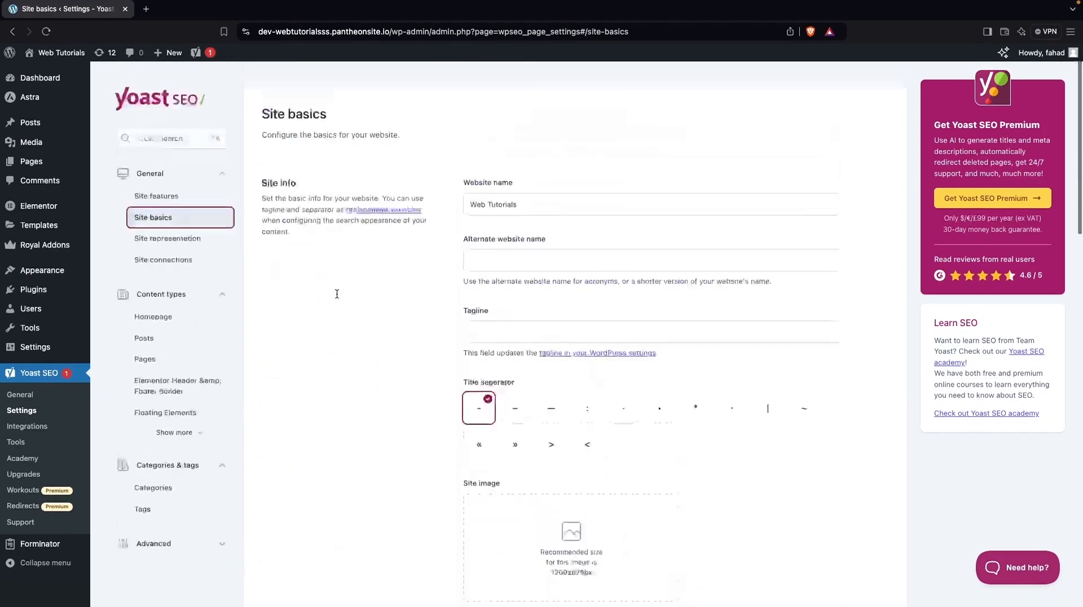
# Step: Check the site representation settings, then review the site connections page and its Google verification code field
pyautogui.click(188, 237)
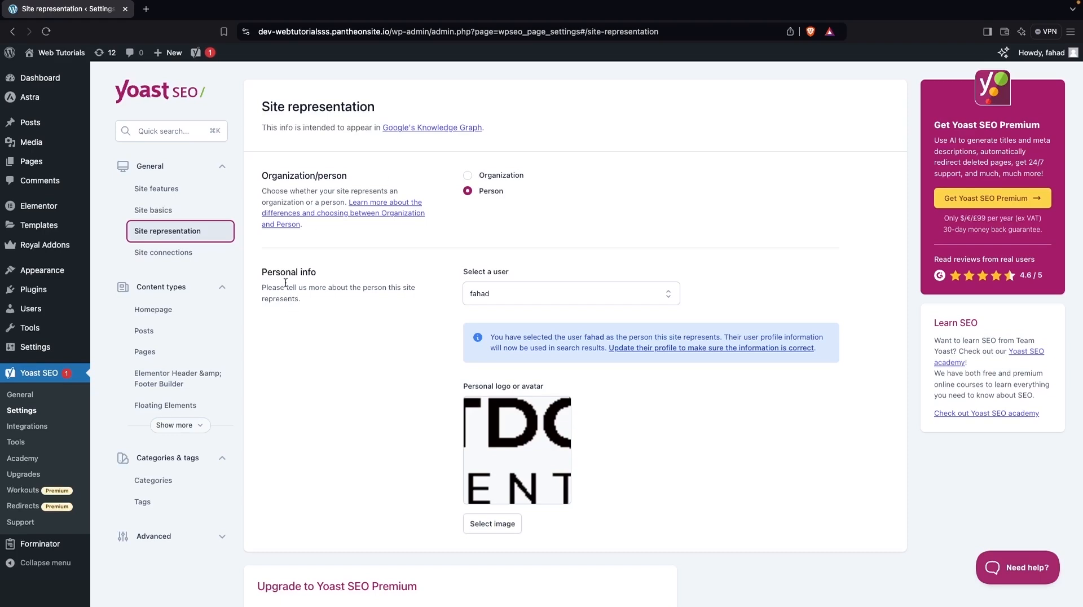
pyautogui.click(166, 259)
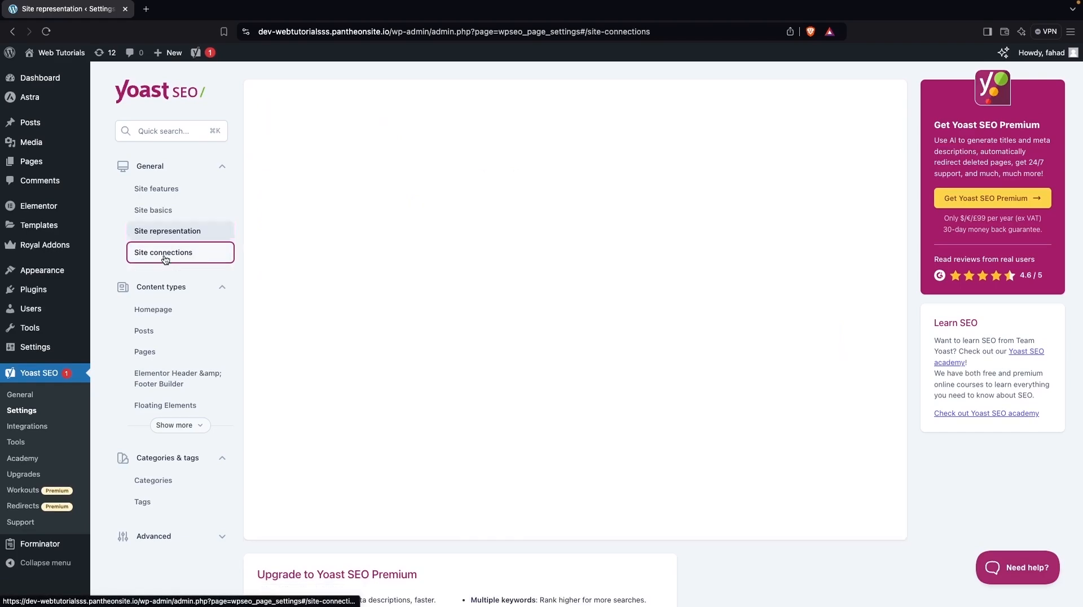
pyautogui.scroll(-1, 380, 252)
pyautogui.scroll(1, 379, 252)
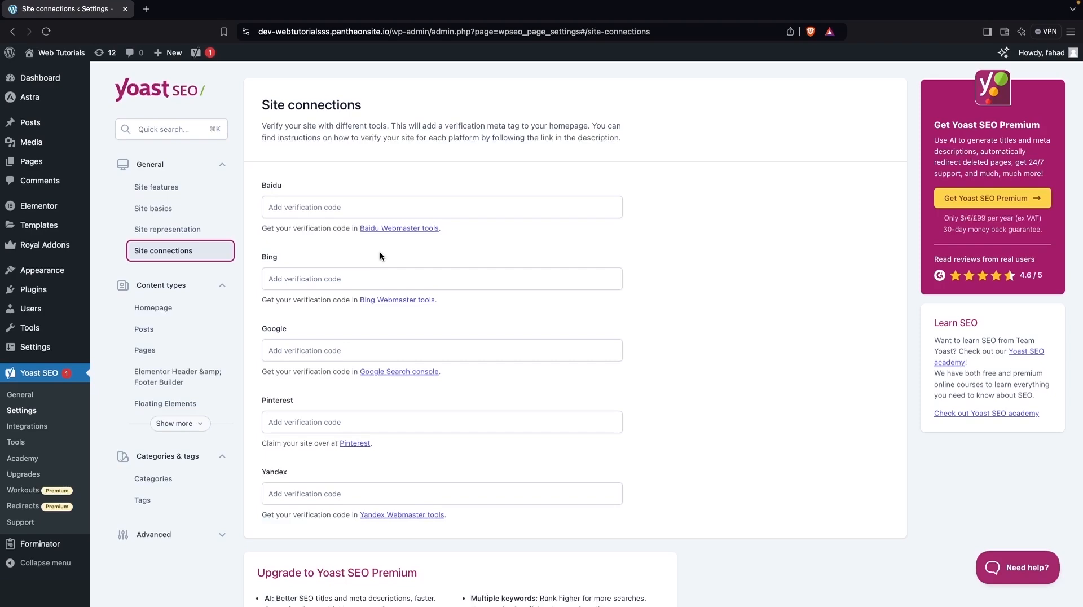
pyautogui.scroll(-1, 303, 338)
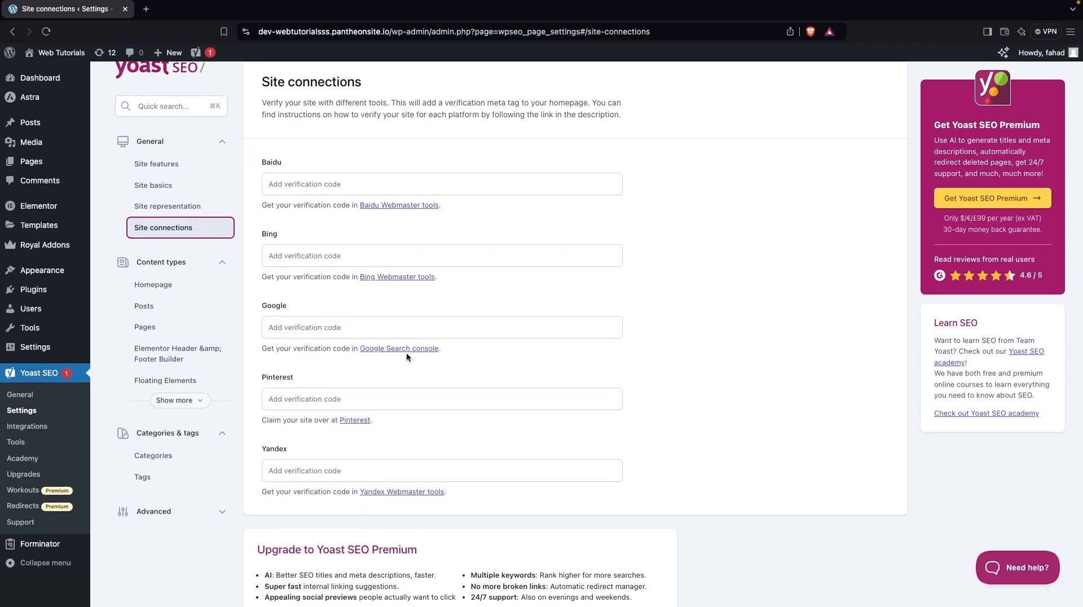
pyautogui.click(305, 327)
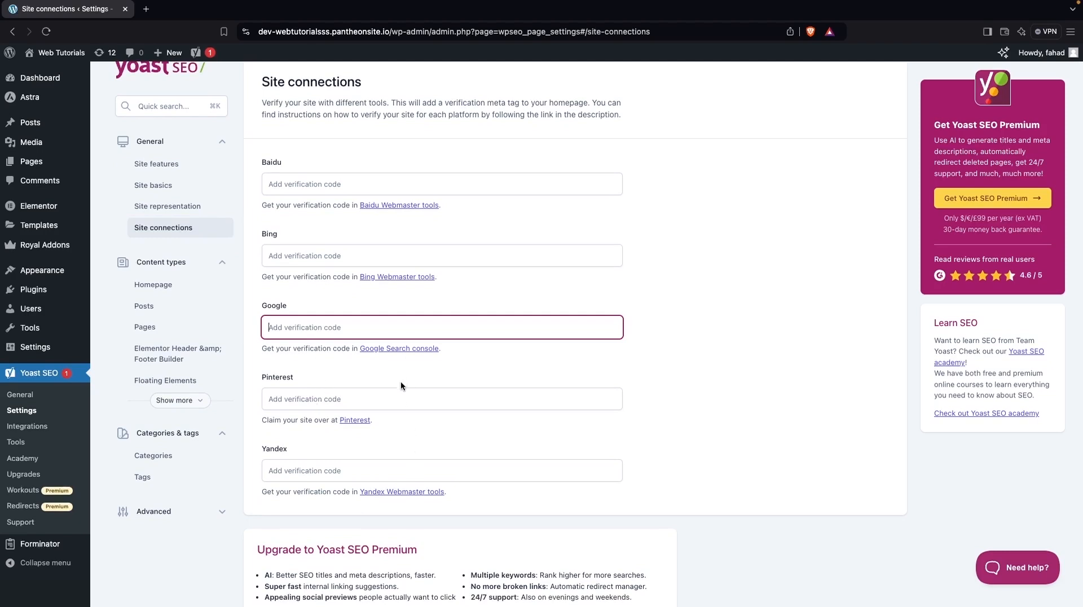
pyautogui.scroll(-1, 365, 421)
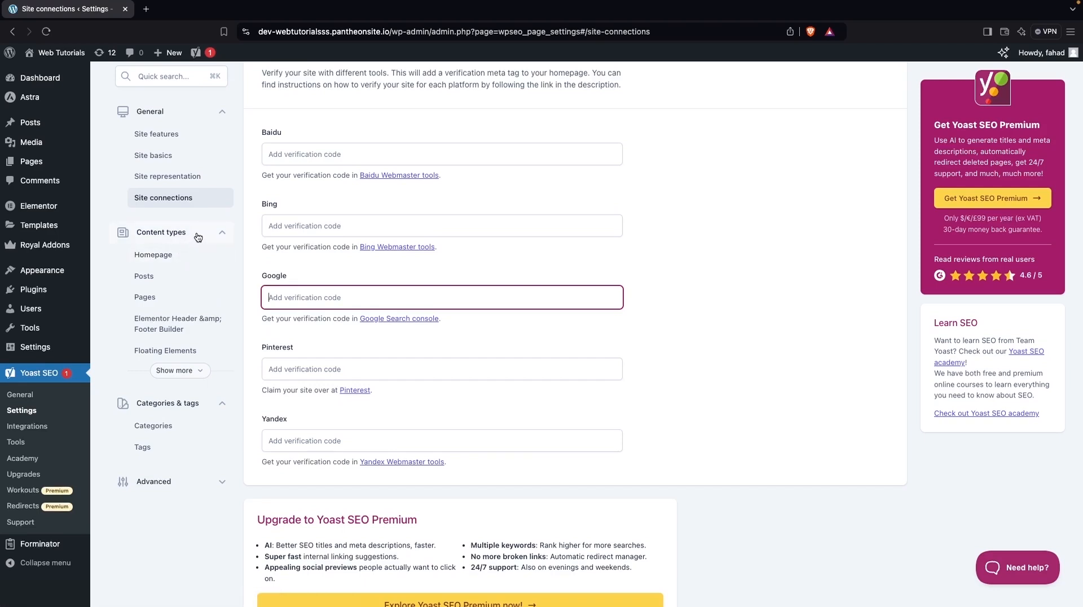
# Step: Expand the list of content types to view all entries, then collapse it again
pyautogui.click(183, 371)
pyautogui.scroll(-2, 186, 370)
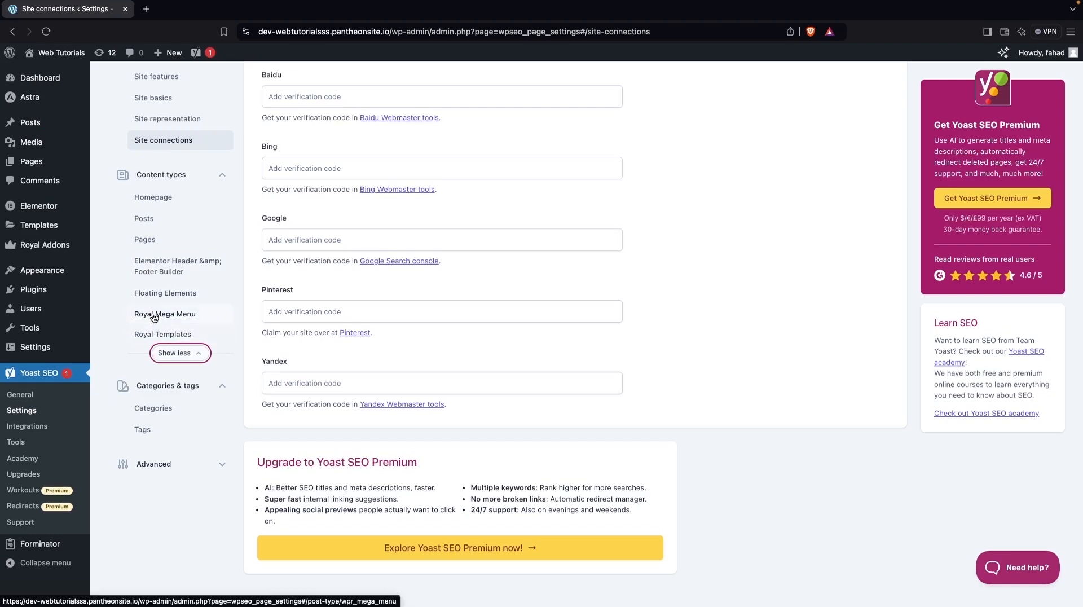
pyautogui.scroll(1, 153, 319)
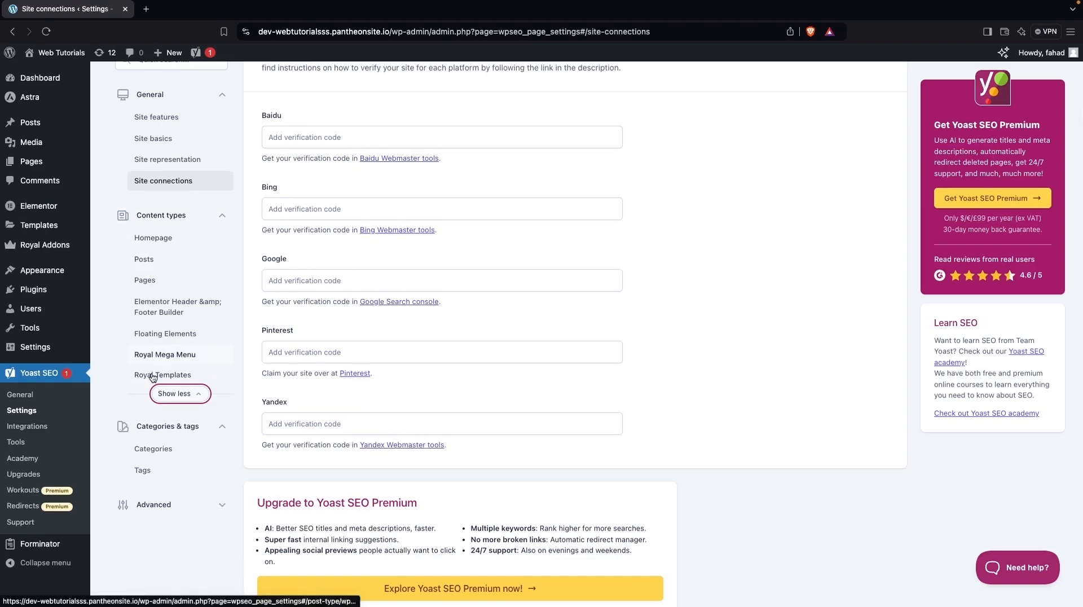
pyautogui.click(180, 393)
pyautogui.scroll(-1, 172, 317)
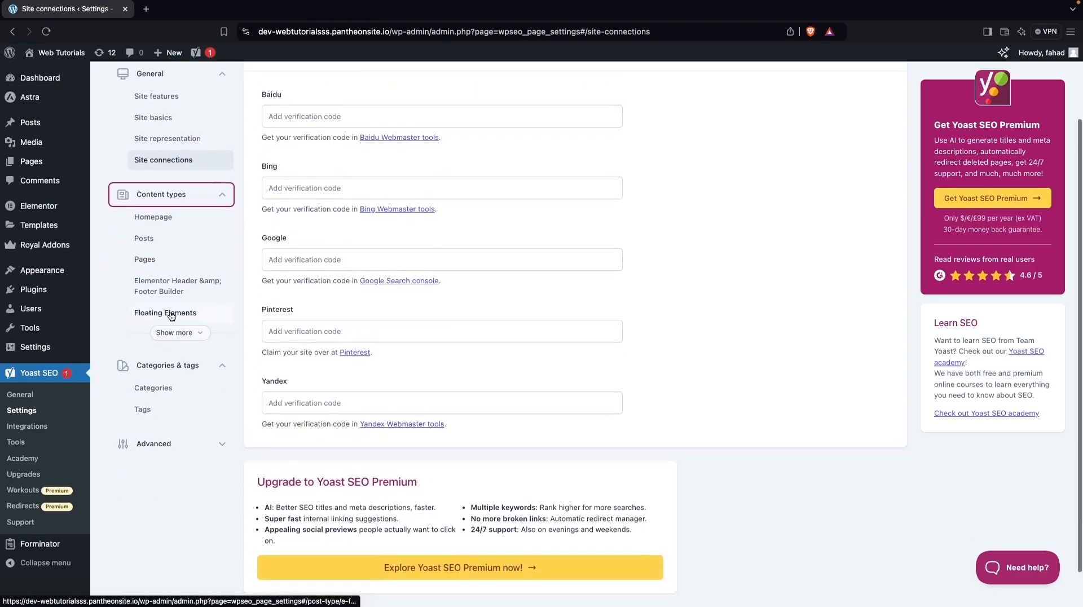
# Step: Open the Posts content type settings and examine the SEO title's variables and the suggestions for inserting more, leaving the title template as it was
pyautogui.click(145, 239)
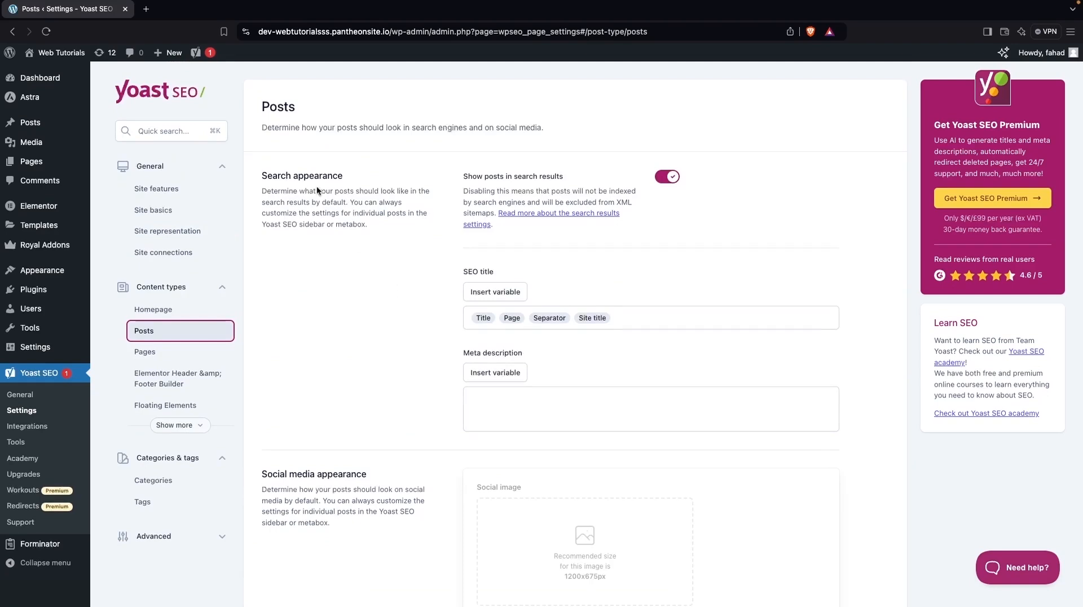
pyautogui.scroll(-2, 430, 246)
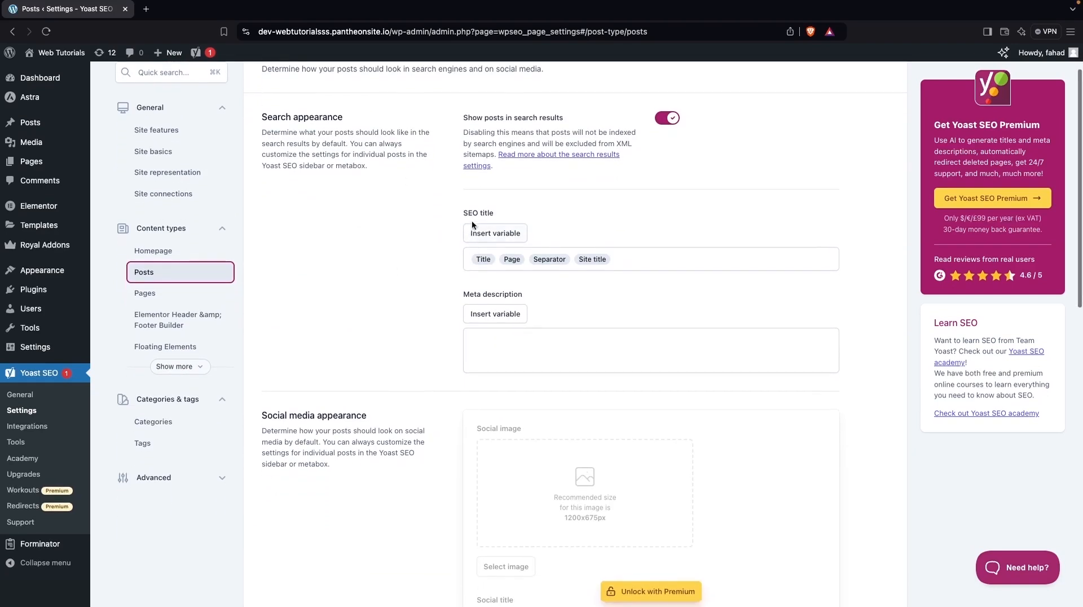
pyautogui.scroll(-1, 498, 213)
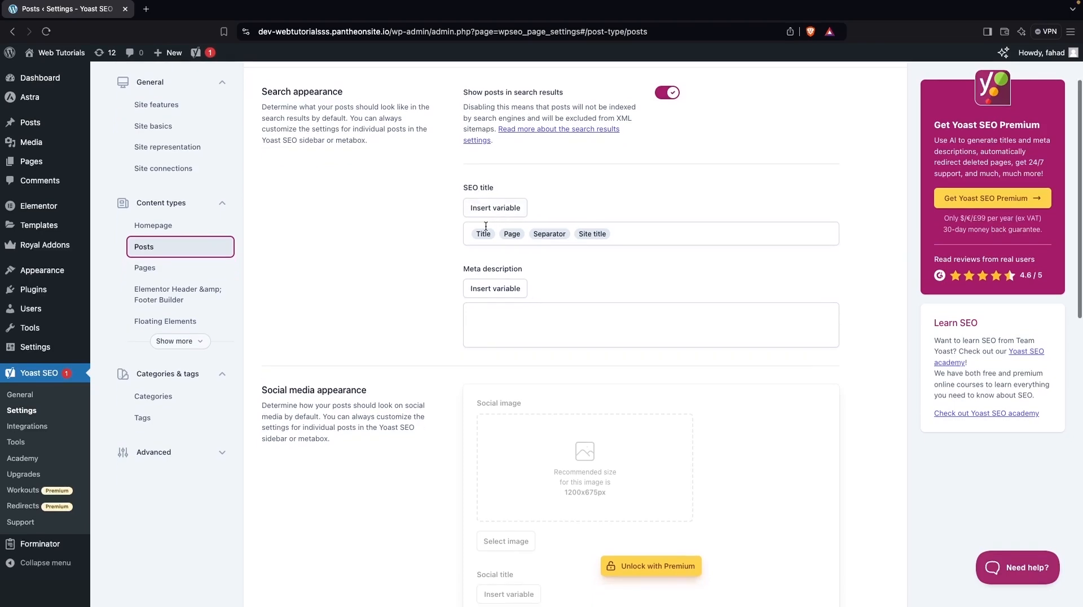
pyautogui.click(482, 232)
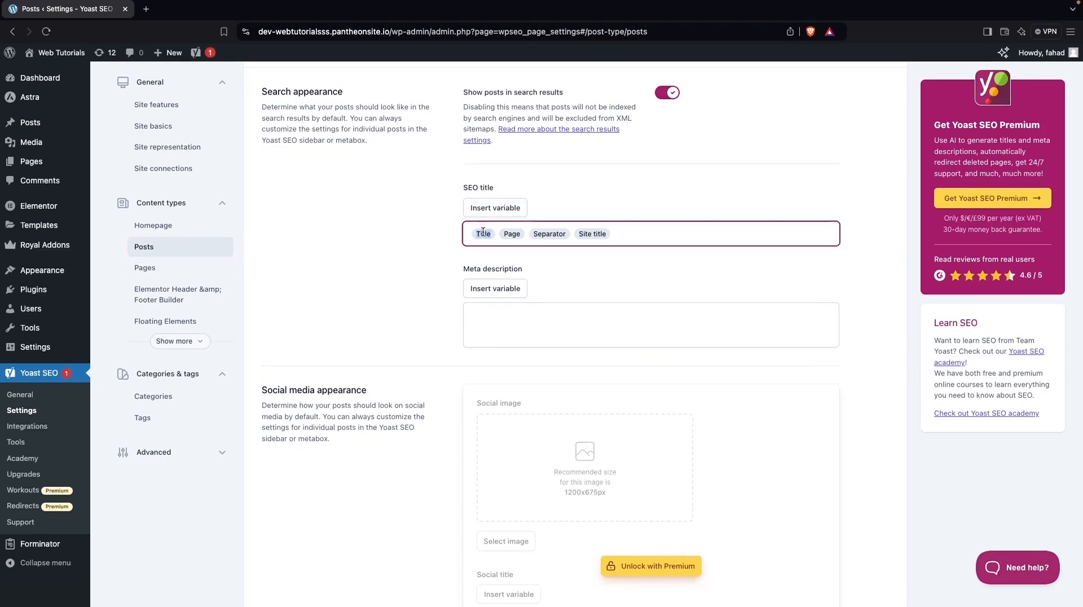
pyautogui.doubleClick(511, 234)
pyautogui.tripleClick(554, 235)
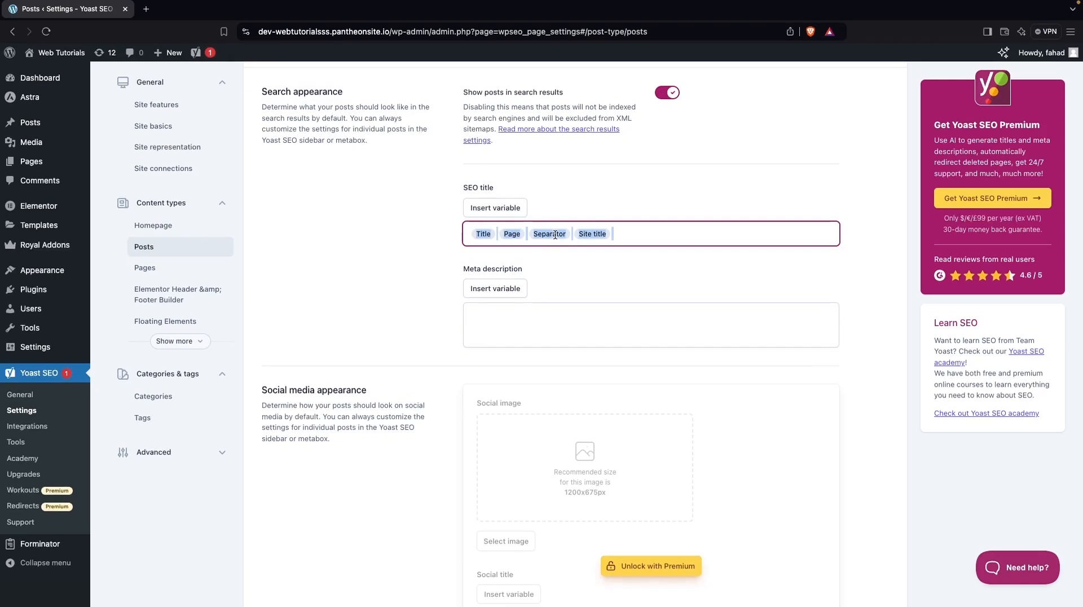
pyautogui.click(596, 236)
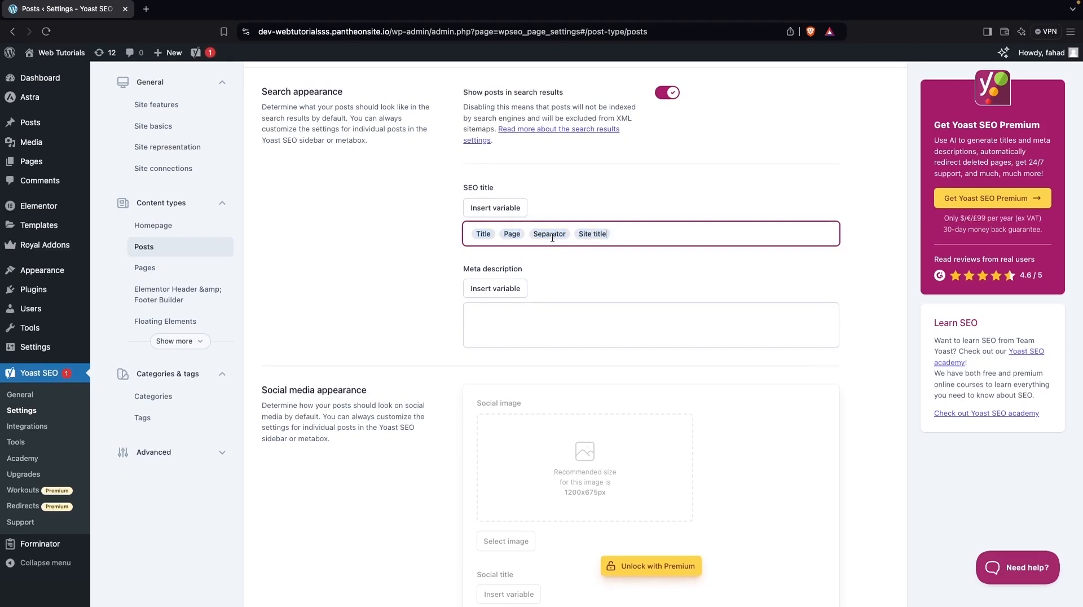
pyautogui.scroll(1, 549, 242)
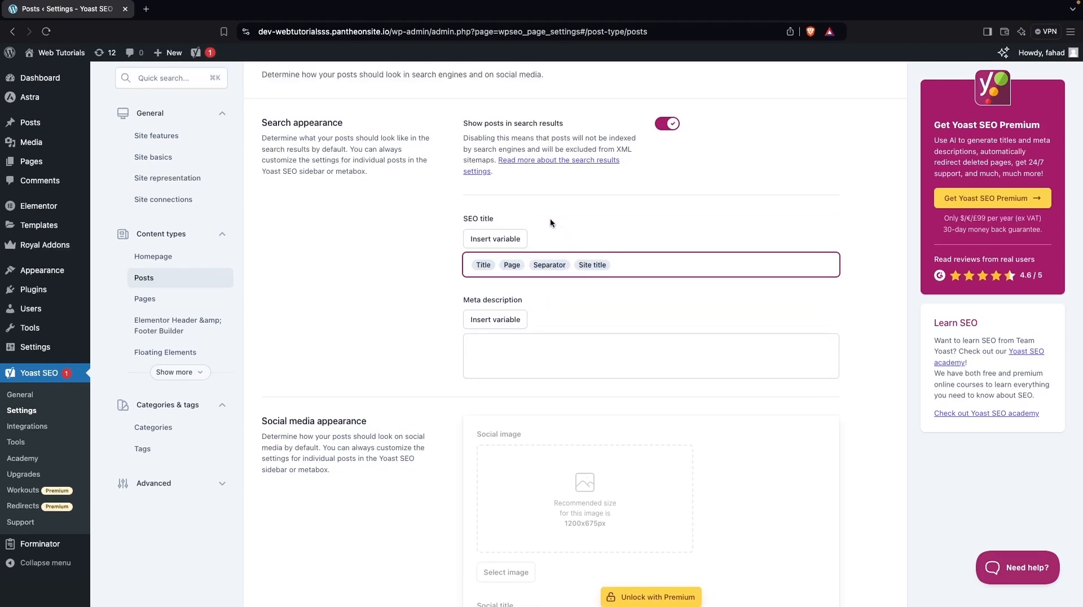
pyautogui.write('%')
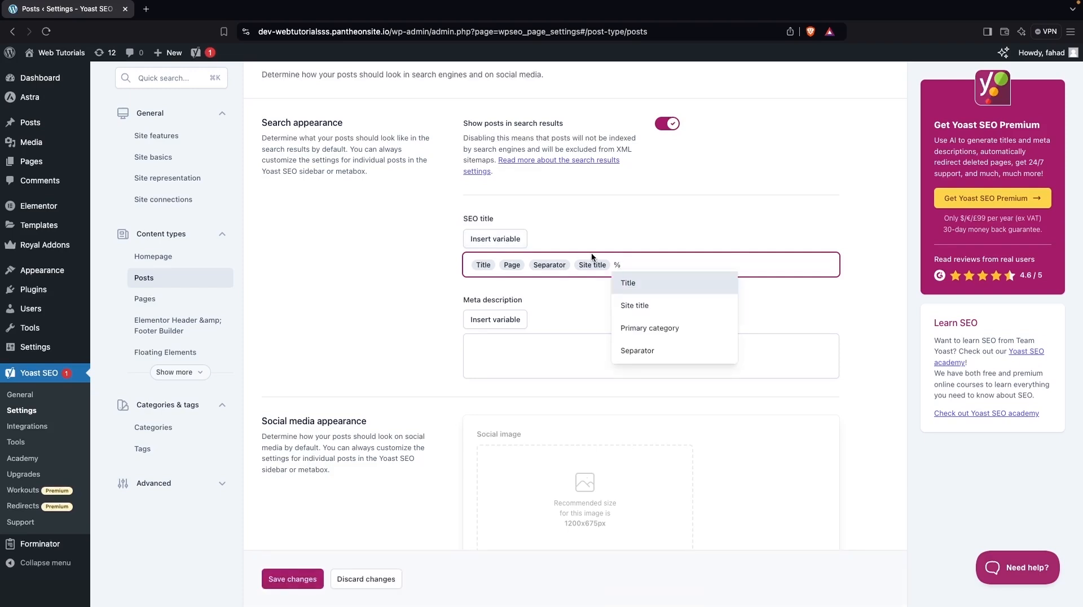
pyautogui.press('BackSpace')
# Step: Review the meta description, social media appearance, schema and additional settings for posts
pyautogui.scroll(-3, 534, 321)
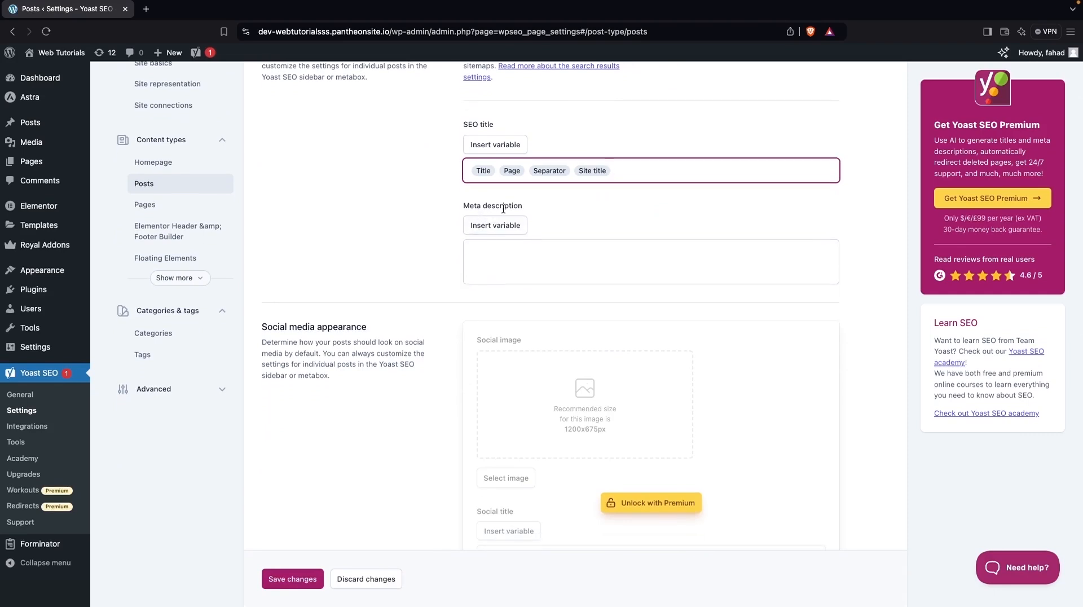
pyautogui.scroll(-1, 503, 209)
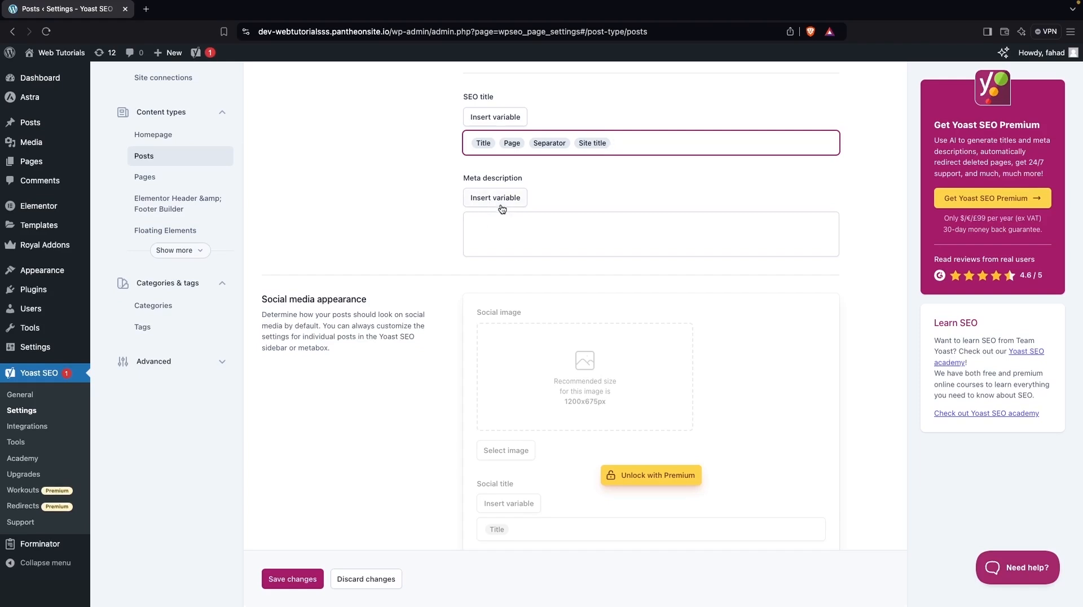
pyautogui.scroll(-5, 498, 213)
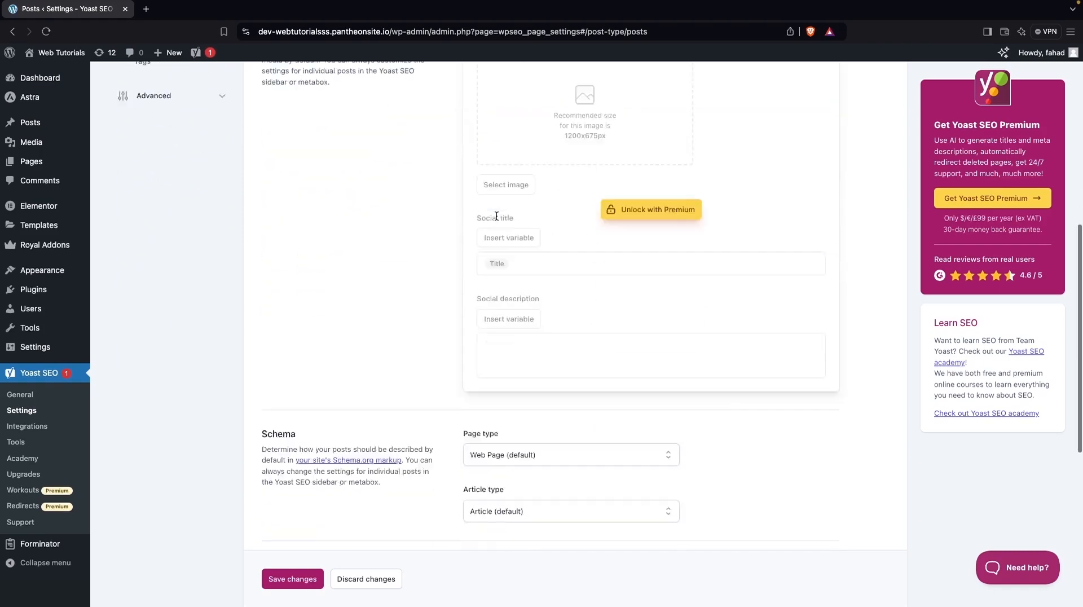
pyautogui.scroll(-5, 497, 216)
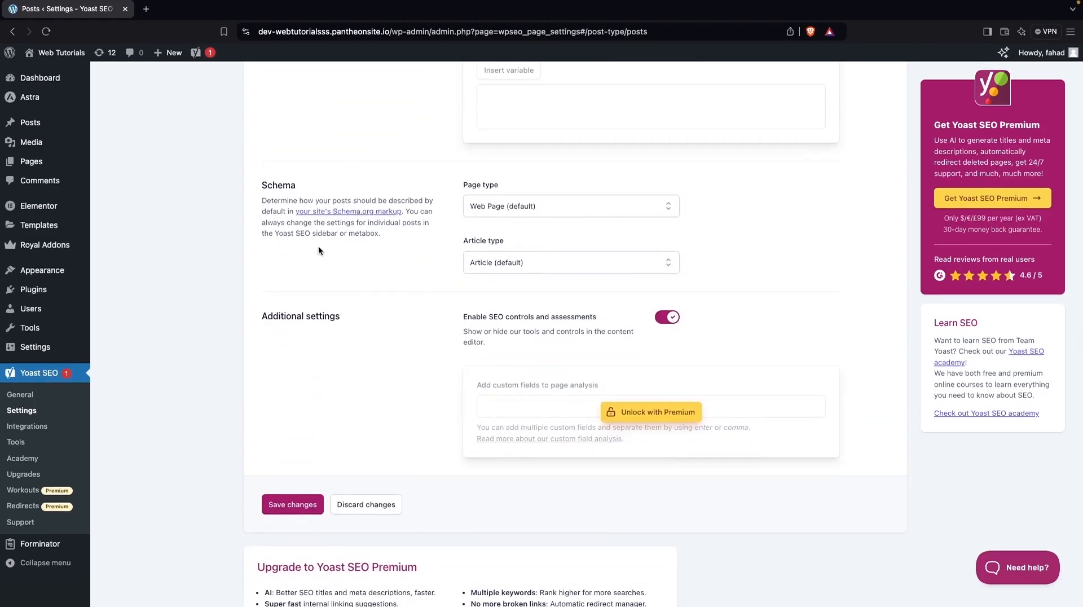
pyautogui.scroll(11, 314, 321)
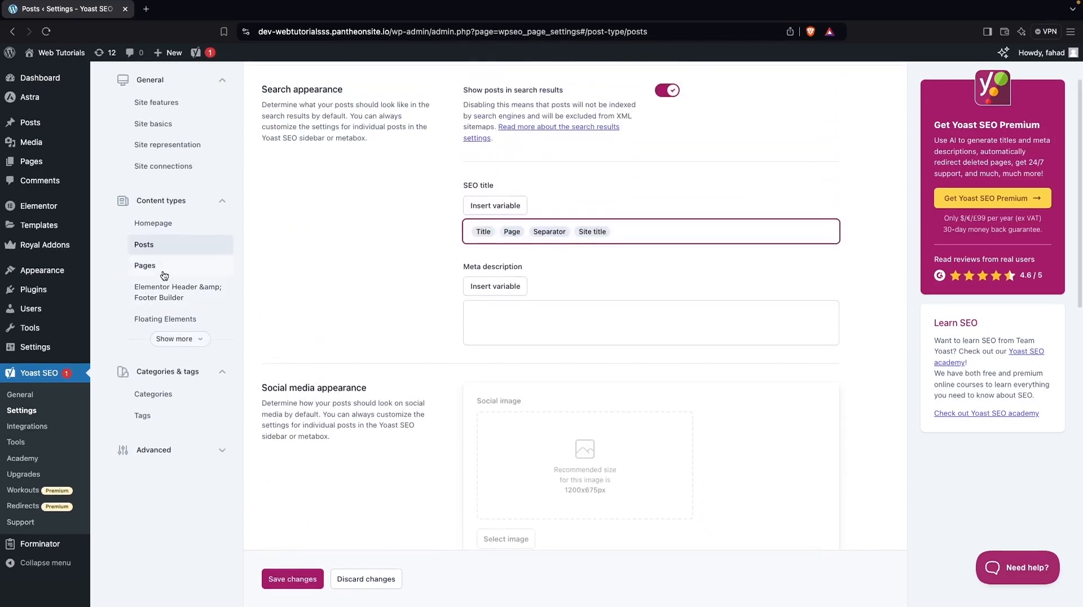
# Step: View the search appearance settings for the Pages content type, then return to the Posts settings
pyautogui.click(144, 265)
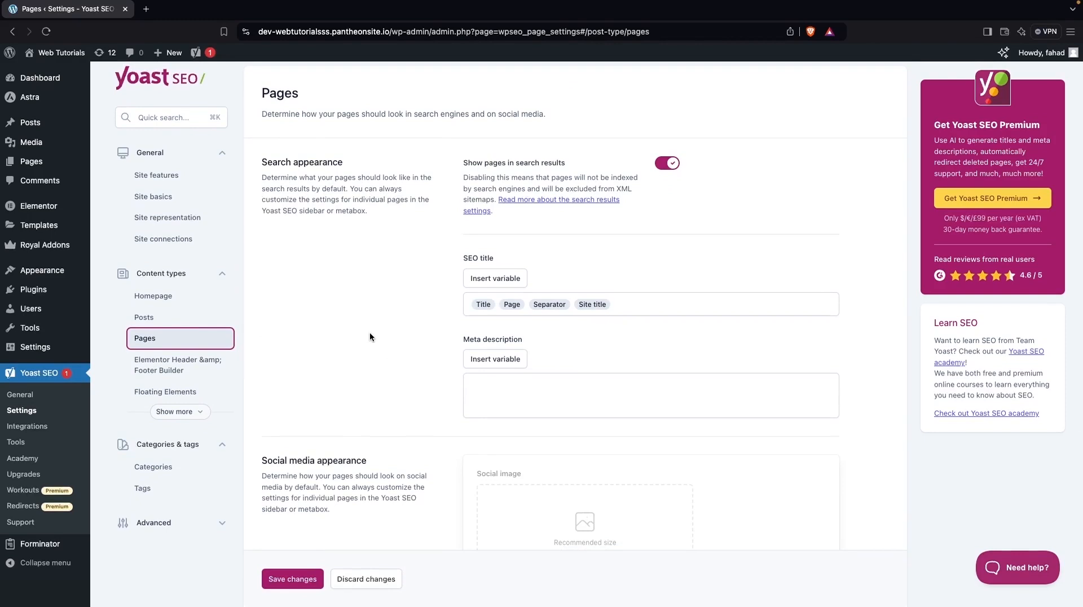
pyautogui.scroll(-1, 370, 337)
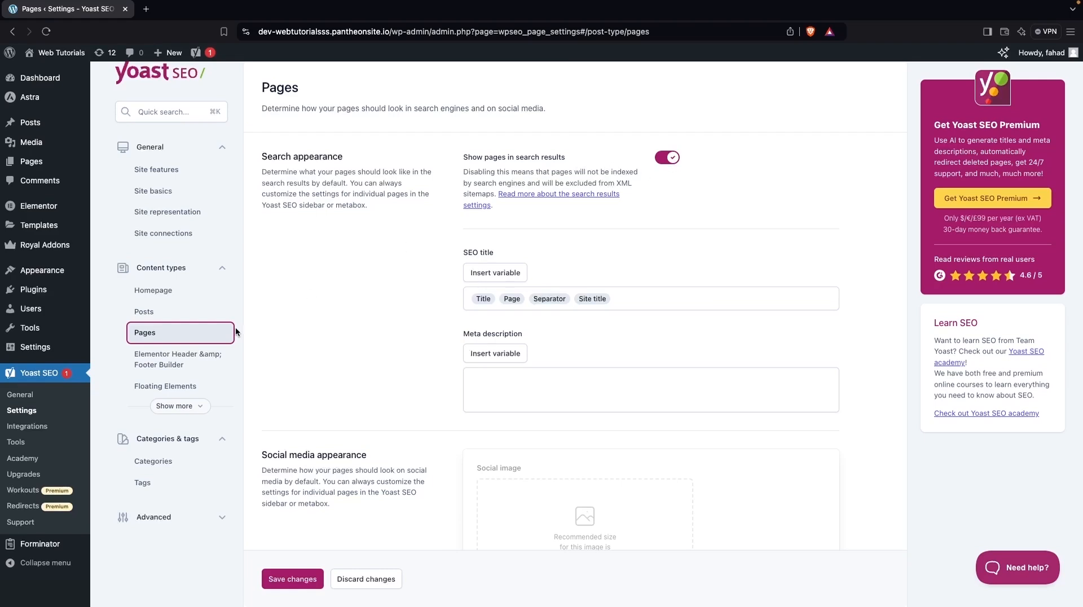
pyautogui.click(144, 312)
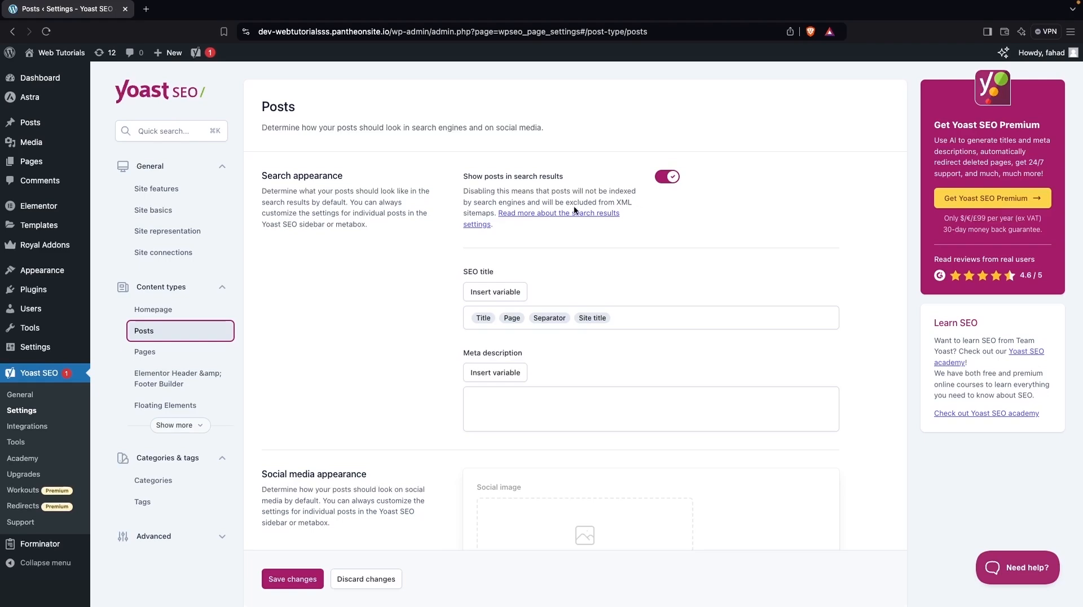
# Step: View the search appearance and social media settings for the Elementor Header & Footer Builder content type
pyautogui.click(177, 383)
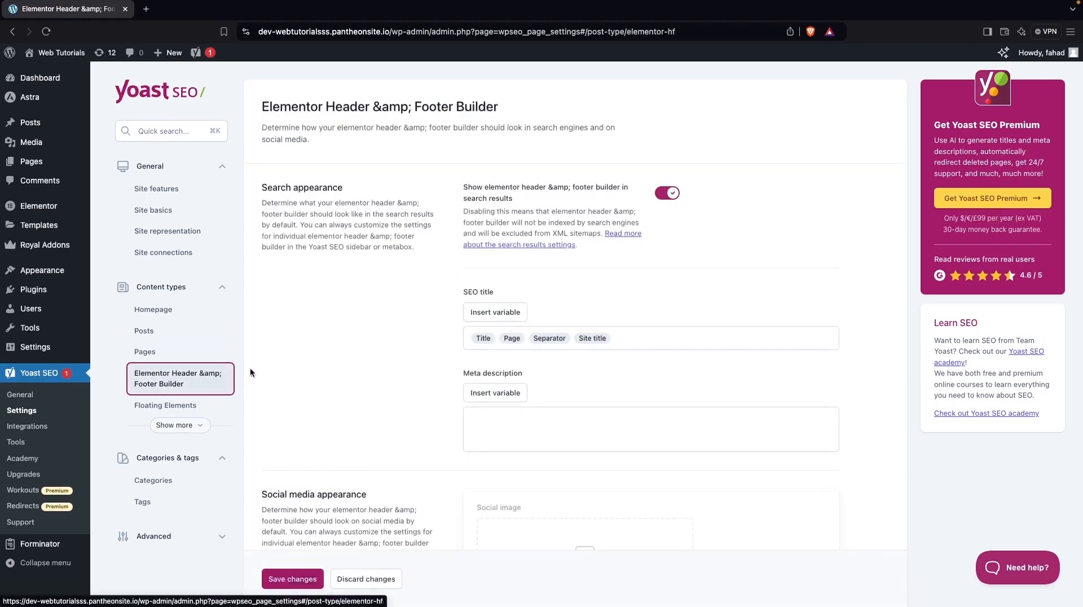
pyautogui.scroll(-2, 428, 376)
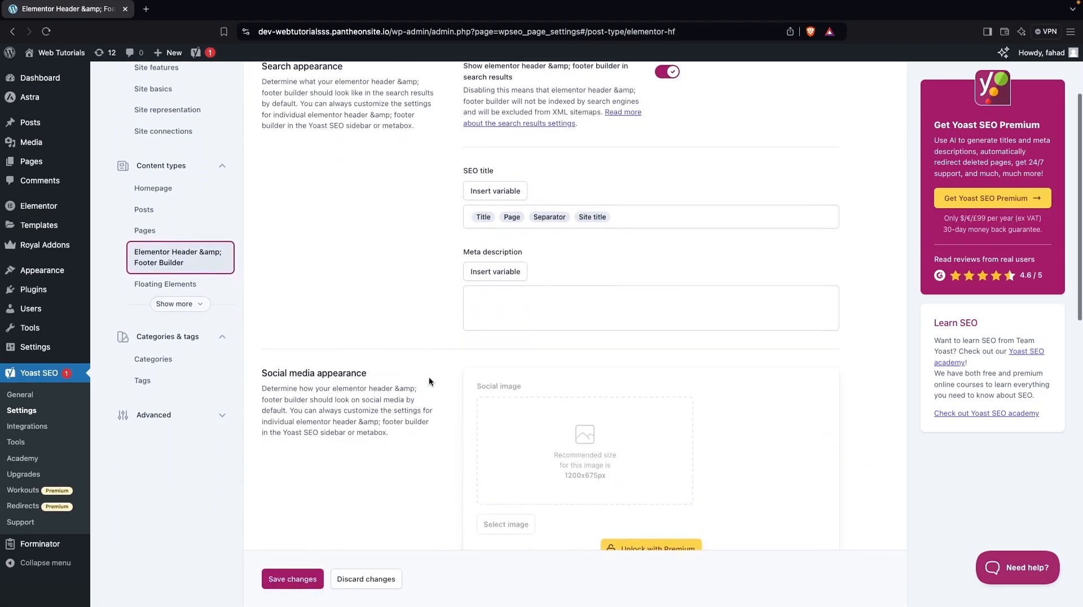
pyautogui.scroll(1, 177, 440)
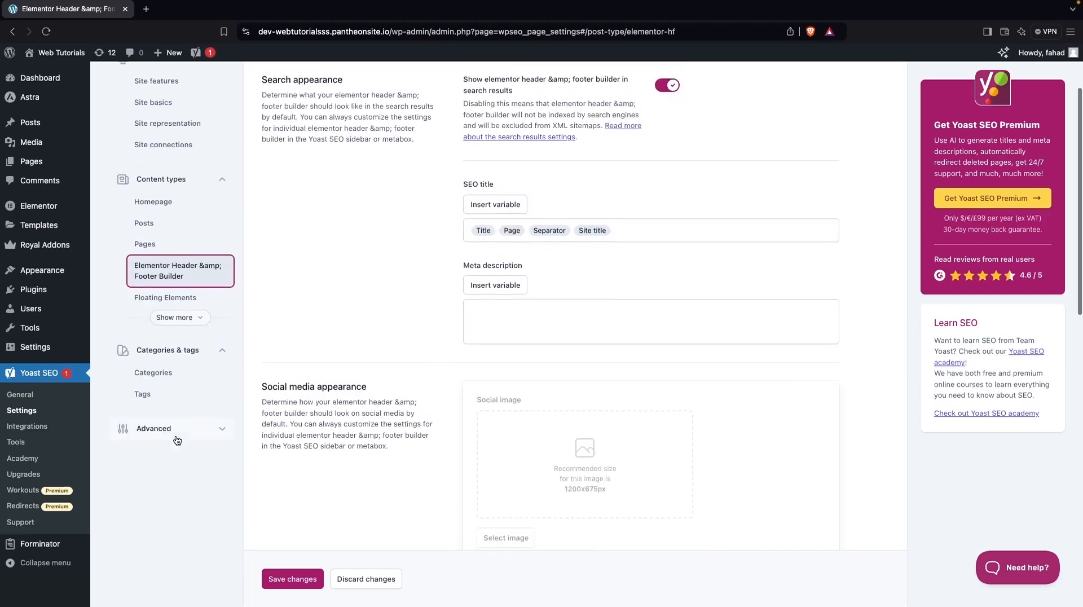
pyautogui.scroll(-1, 176, 440)
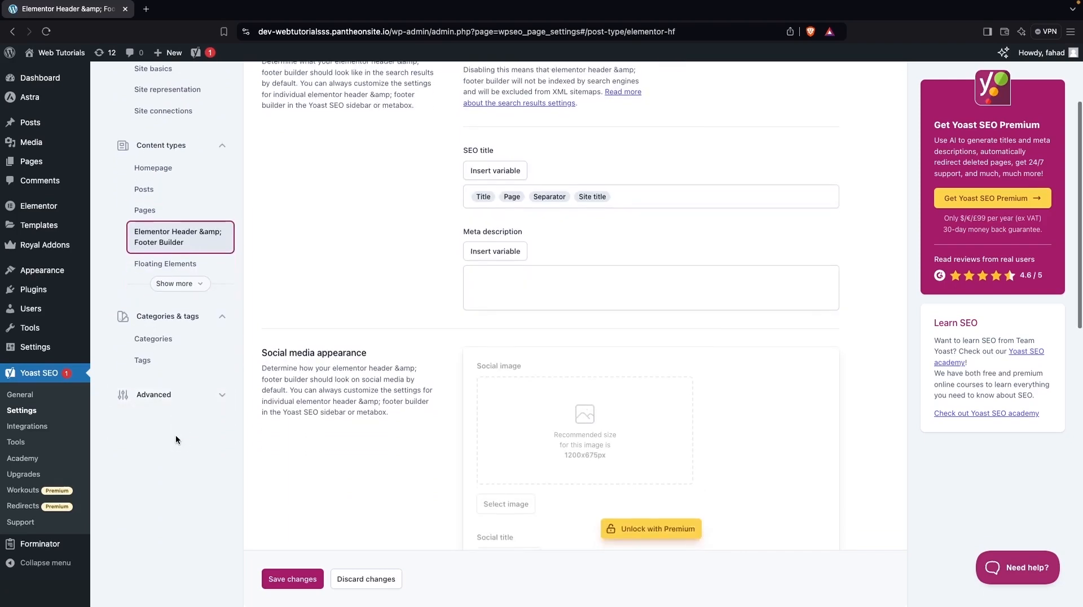
# Step: Review the search appearance, SEO title, meta description and social media settings for categories, and view those for tags
pyautogui.click(168, 340)
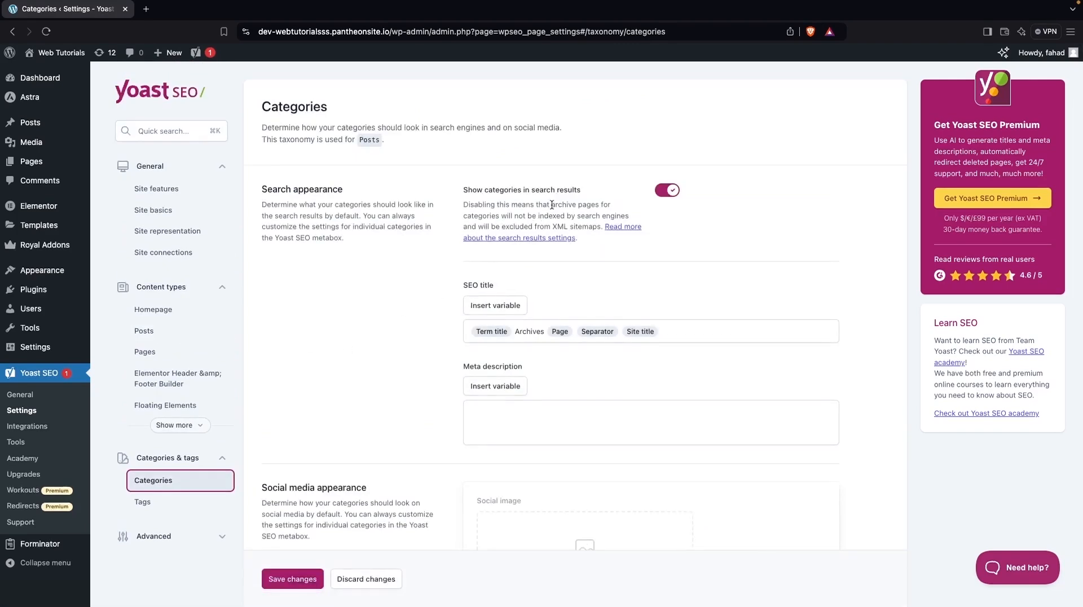
pyautogui.scroll(-2, 557, 193)
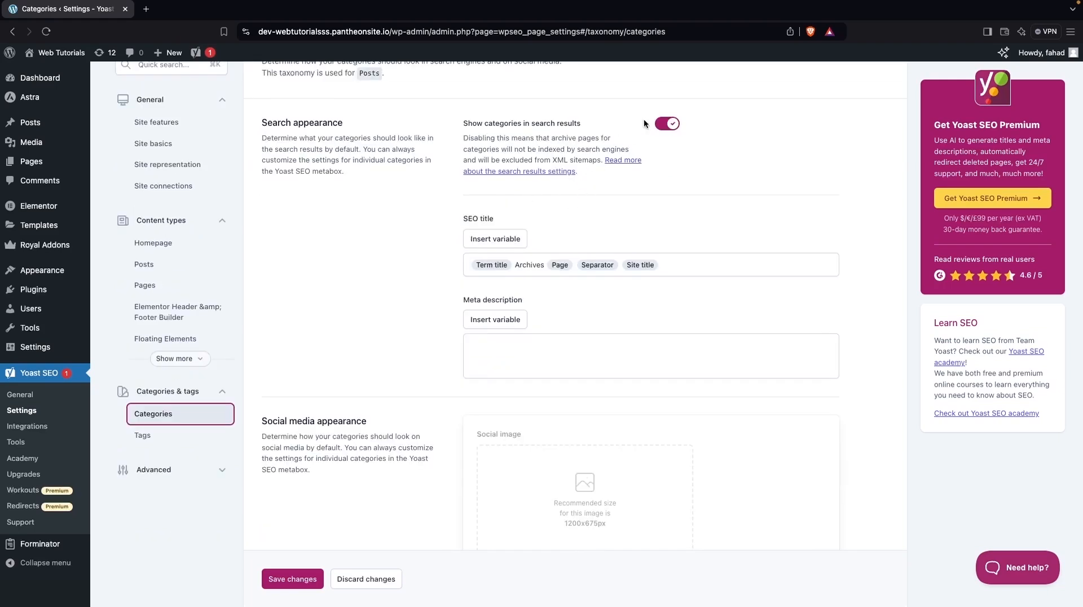
pyautogui.scroll(2, 653, 138)
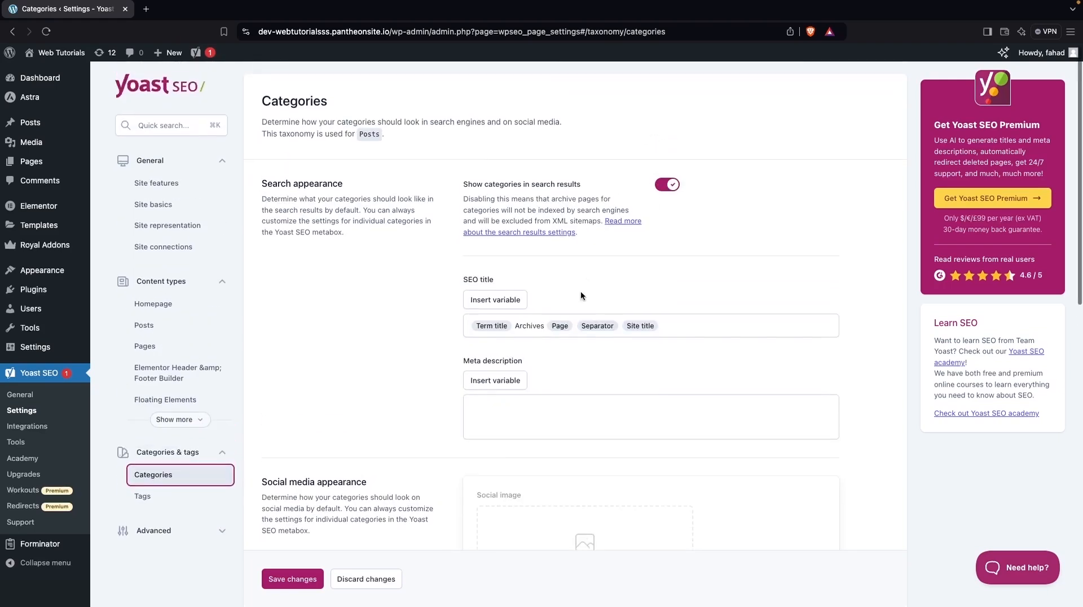
pyautogui.scroll(-2, 578, 296)
pyautogui.scroll(-2, 533, 248)
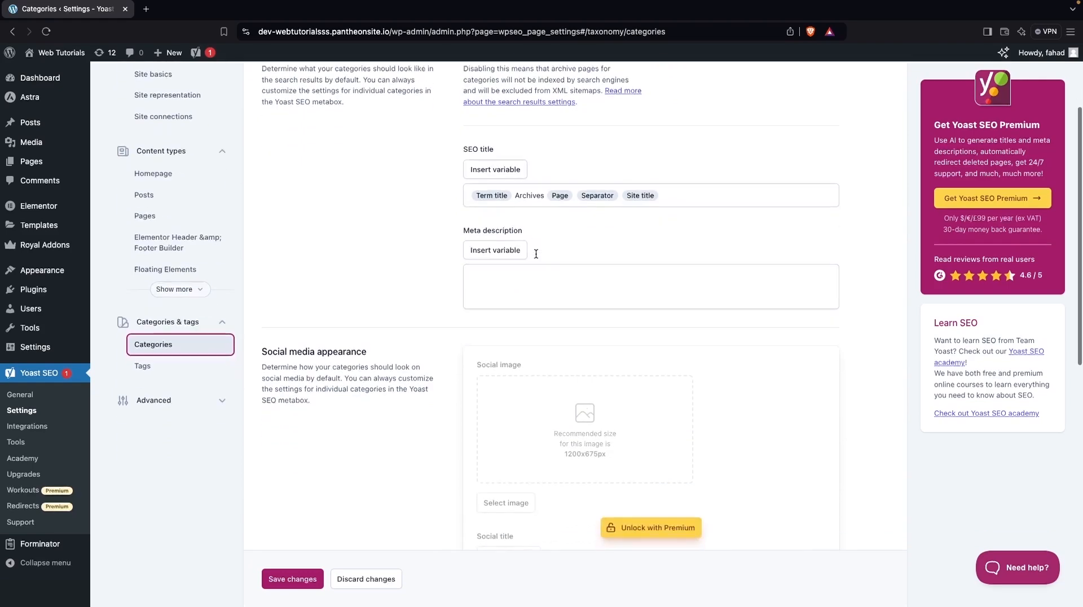
pyautogui.scroll(-4, 544, 275)
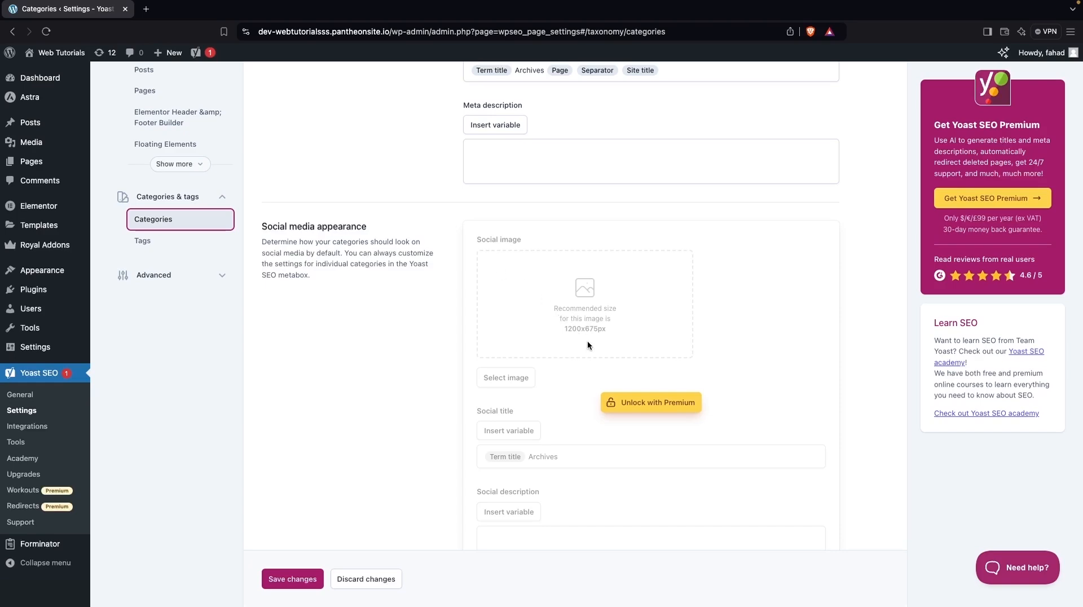
pyautogui.click(131, 242)
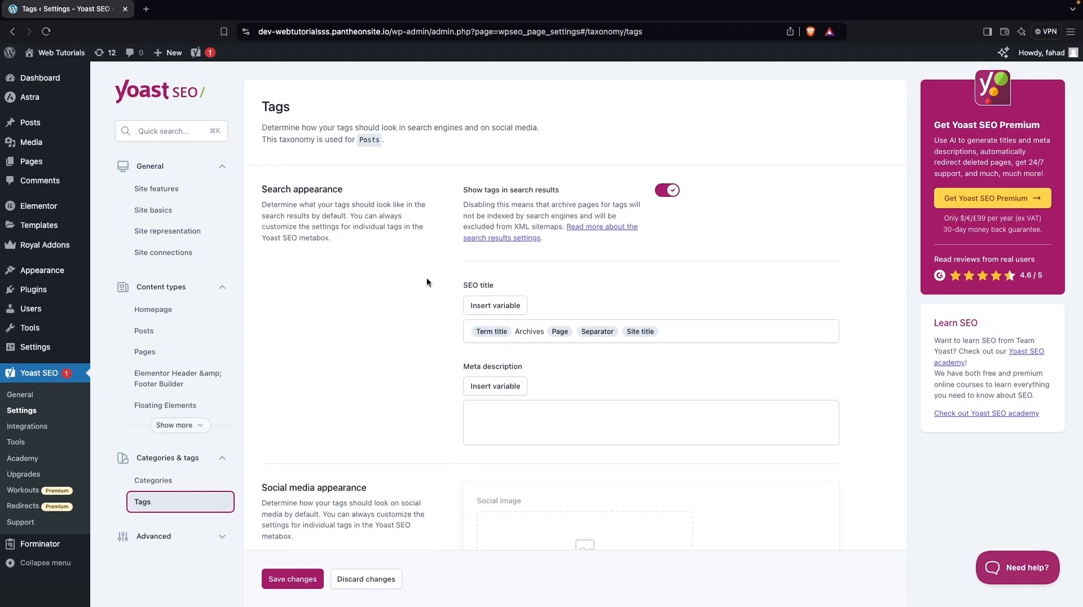
pyautogui.scroll(-2, 426, 276)
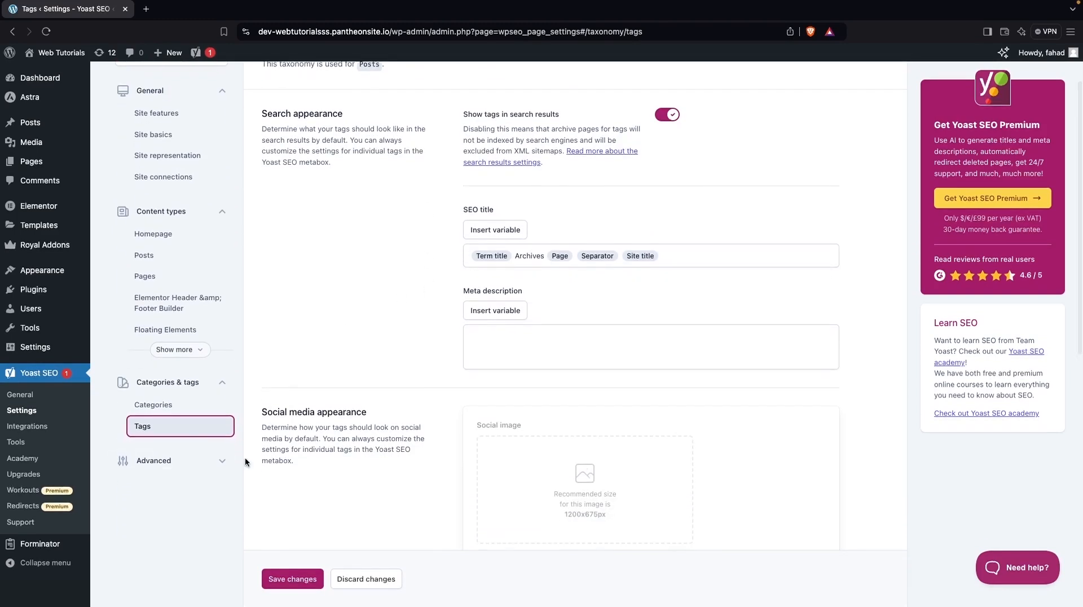
# Step: Expand the Advanced settings and look through the crawl optimization options for unwanted metadata and content formats
pyautogui.click(223, 468)
pyautogui.scroll(-4, 210, 506)
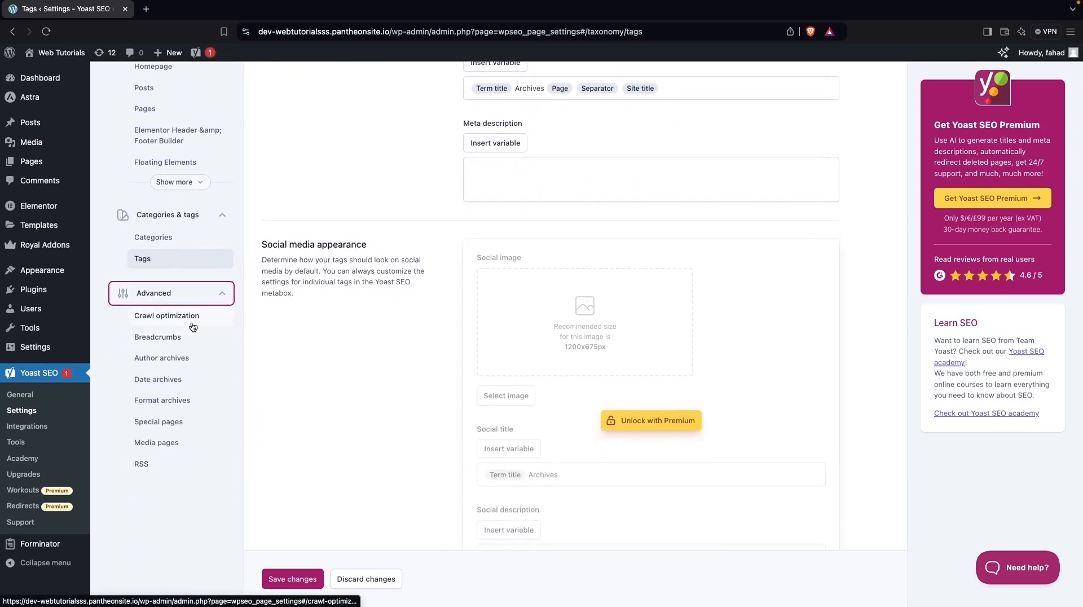
pyautogui.click(193, 317)
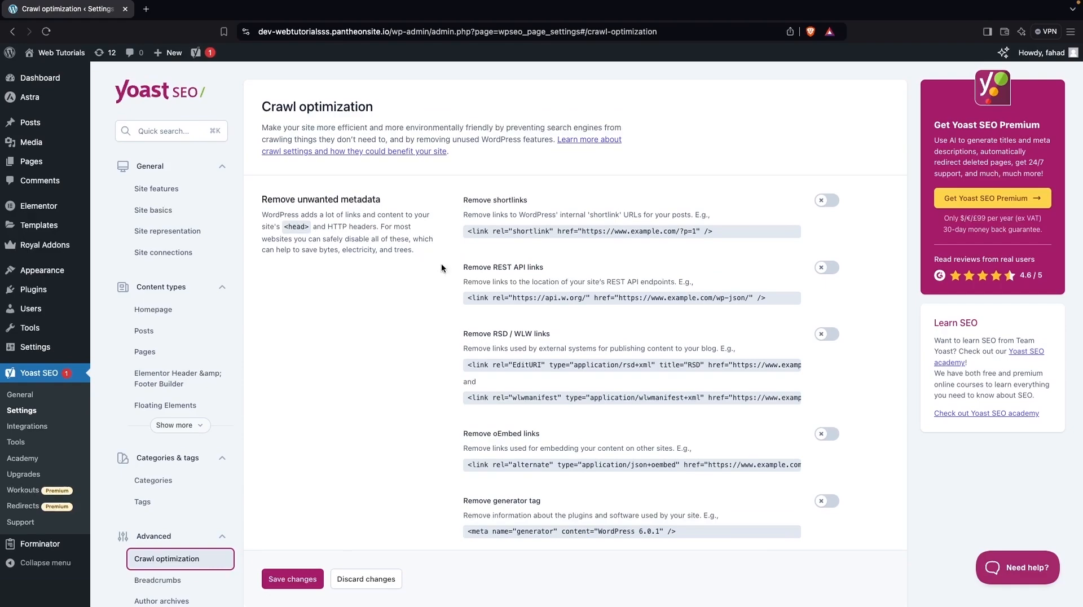
pyautogui.scroll(-8, 492, 315)
pyautogui.scroll(7, 492, 315)
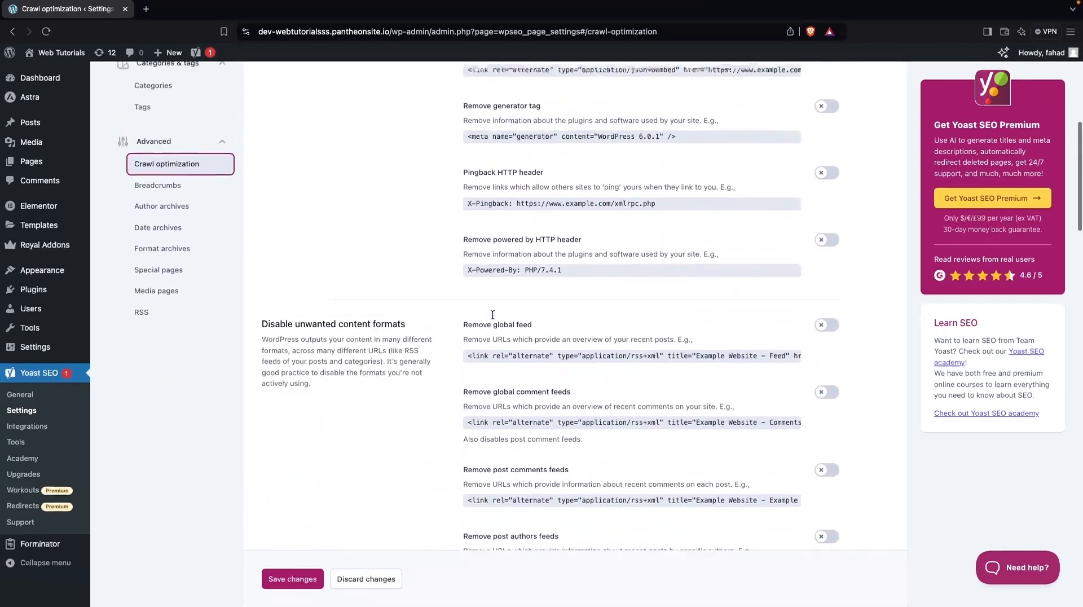
pyautogui.scroll(-18, 491, 317)
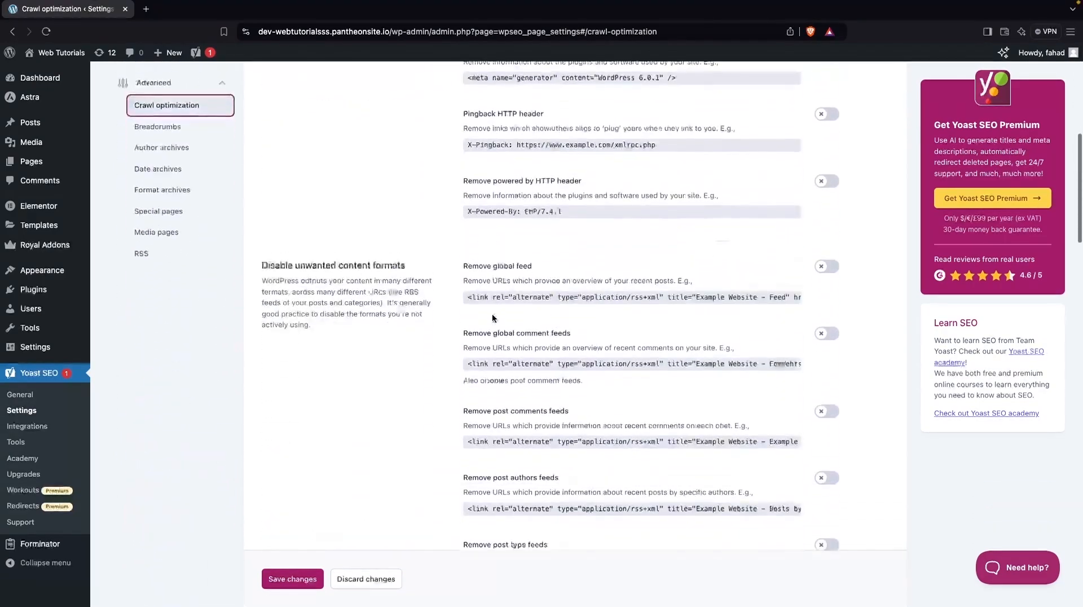
pyautogui.scroll(13, 492, 316)
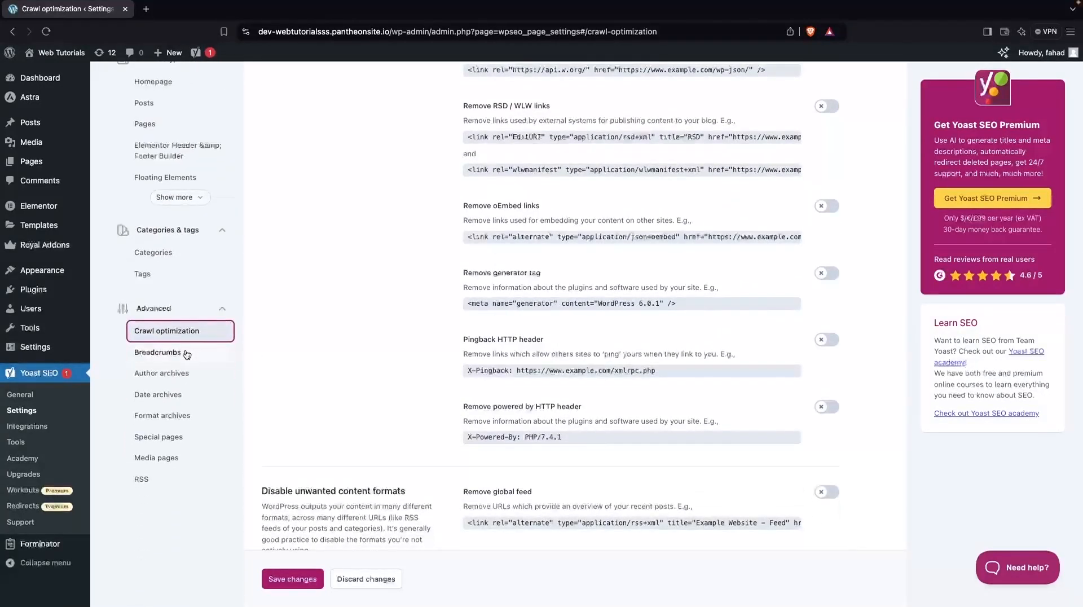
# Step: Open the Breadcrumbs settings and examine the separator, homepage anchor text, prefixes and 404 page text without changing them
pyautogui.click(164, 352)
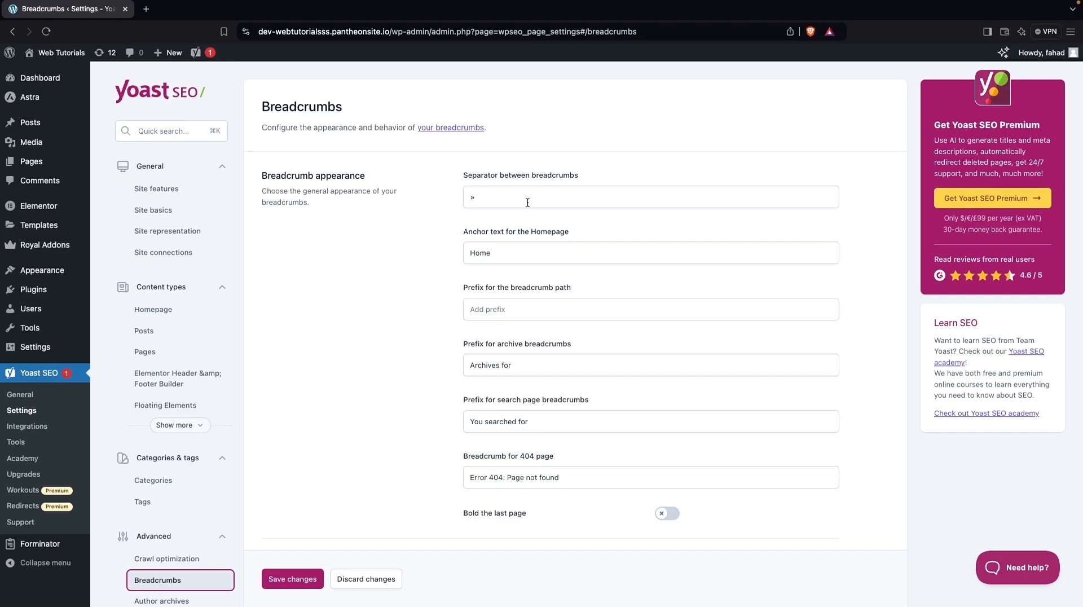
pyautogui.scroll(-2, 528, 202)
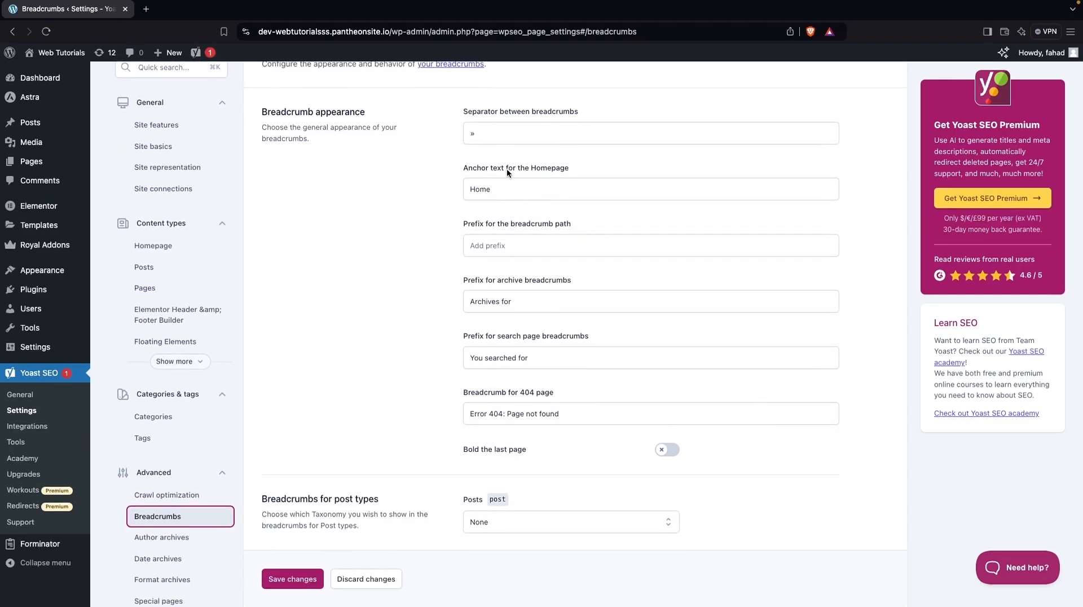
pyautogui.click(503, 195)
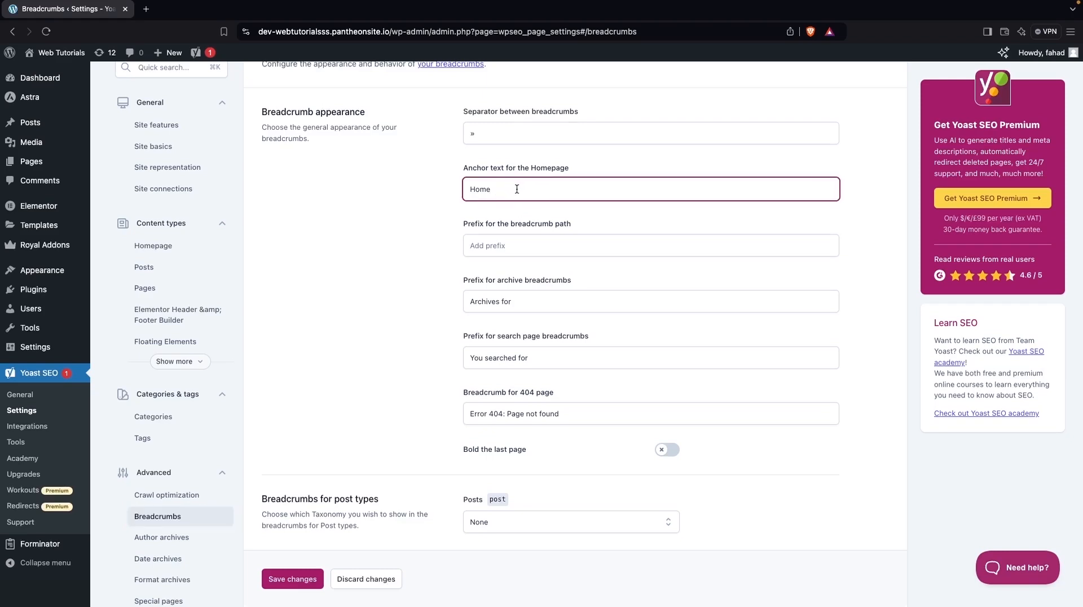
pyautogui.scroll(-1, 516, 189)
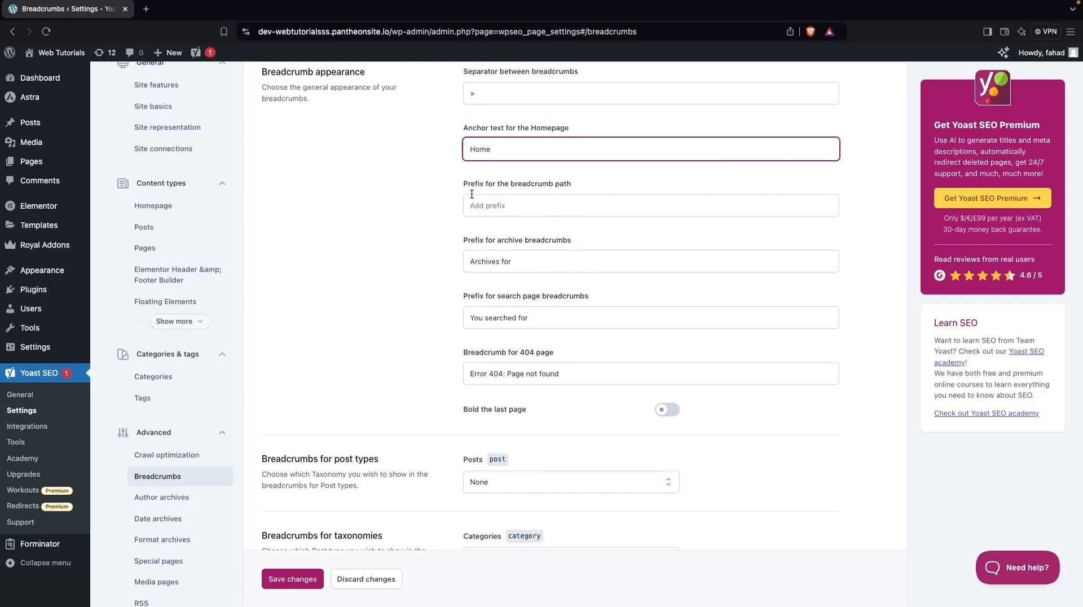
pyautogui.click(530, 195)
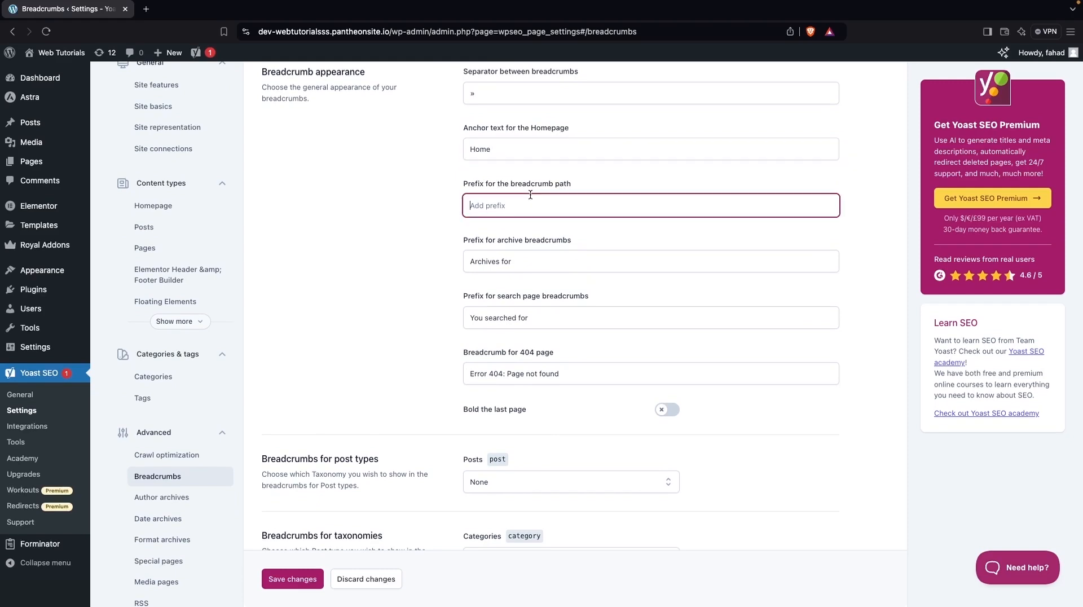
pyautogui.scroll(-2, 527, 214)
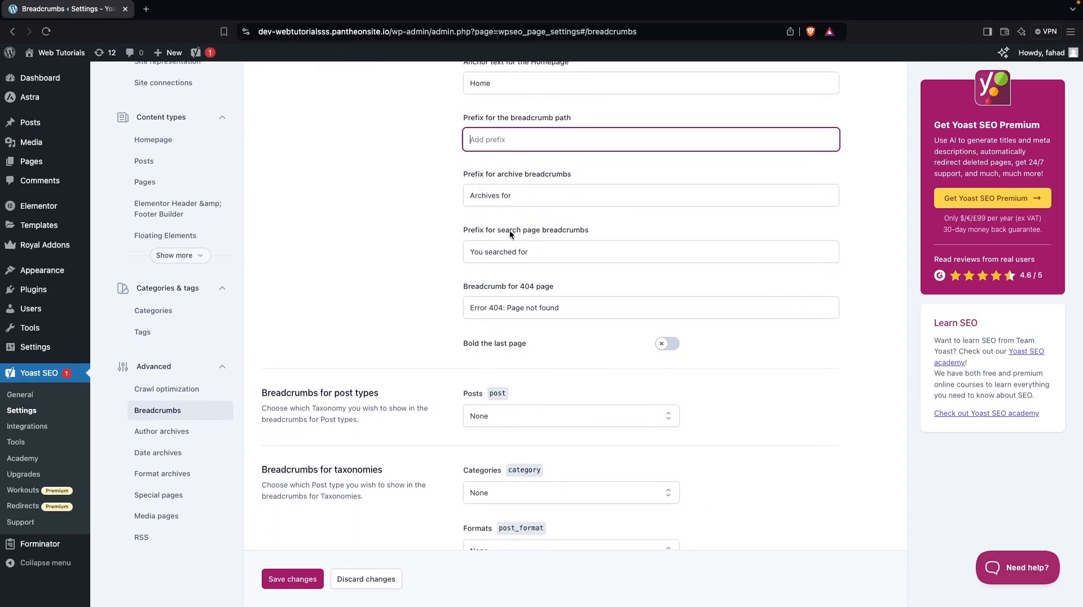
pyautogui.scroll(-2, 509, 229)
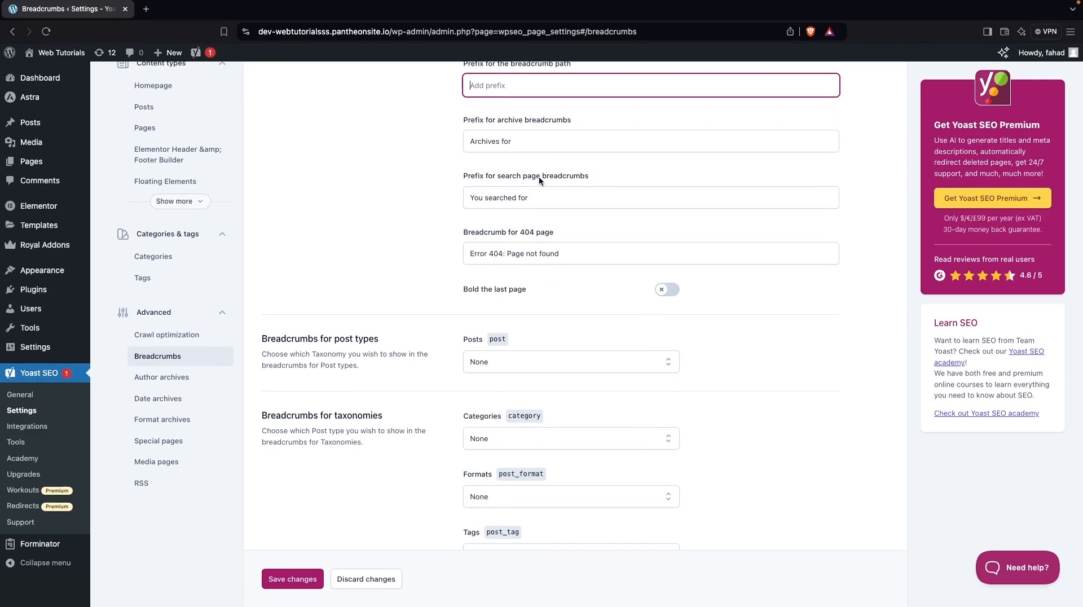
pyautogui.scroll(-2, 551, 173)
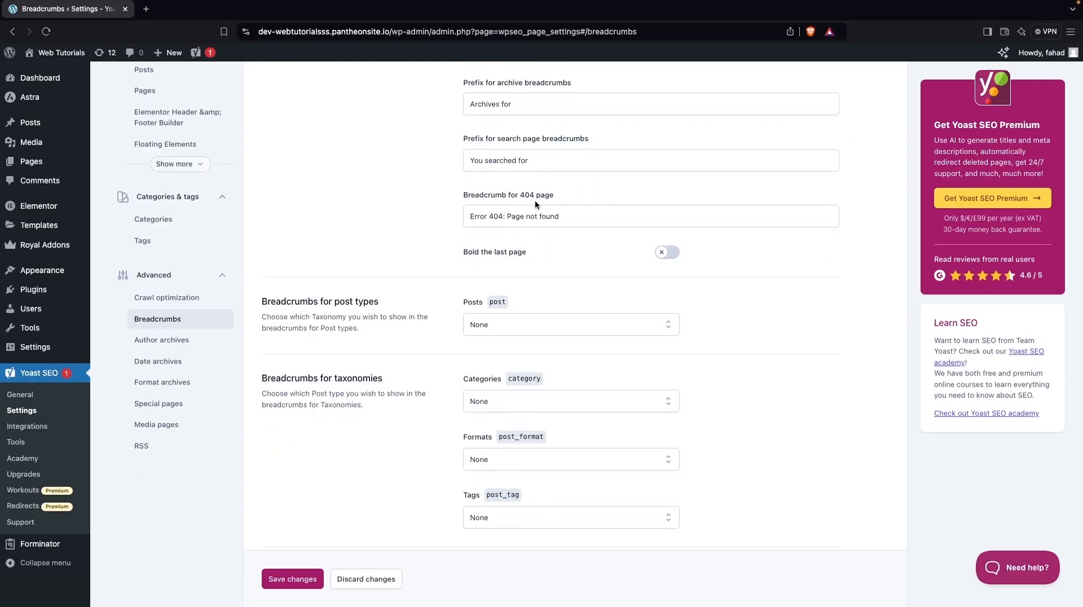
# Step: Turn on bolding of the last page in the breadcrumb appearance settings
pyautogui.scroll(-1, 534, 200)
pyautogui.scroll(3, 533, 203)
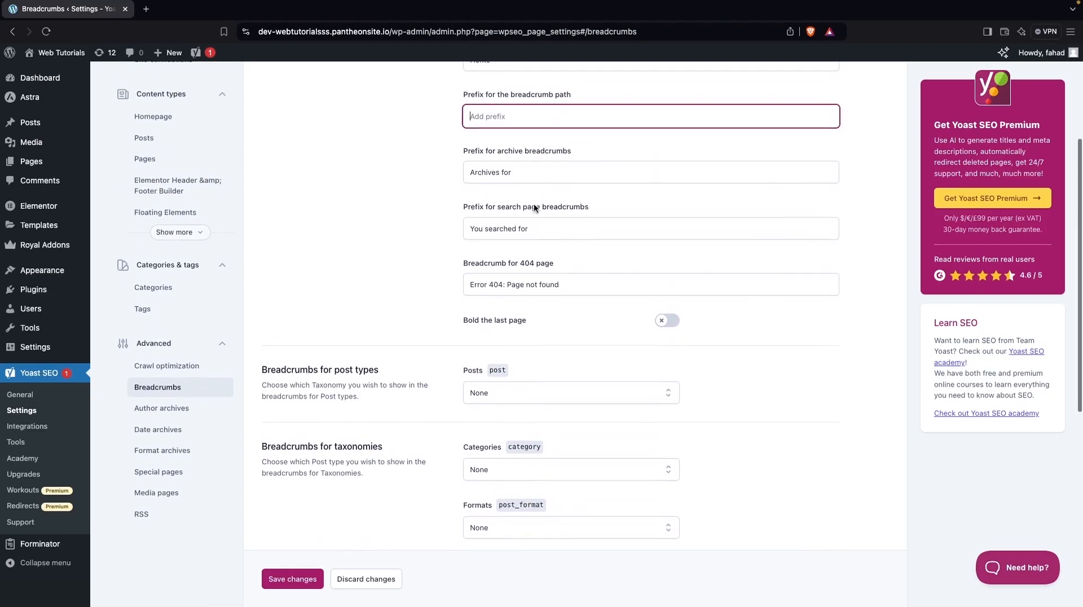
pyautogui.click(669, 329)
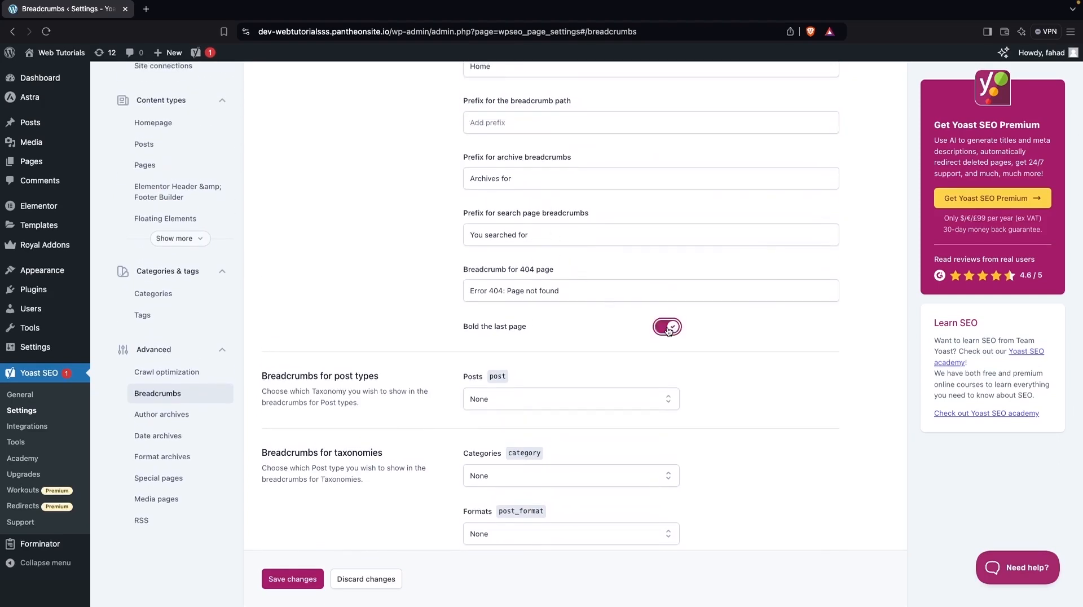
pyautogui.scroll(-3, 650, 261)
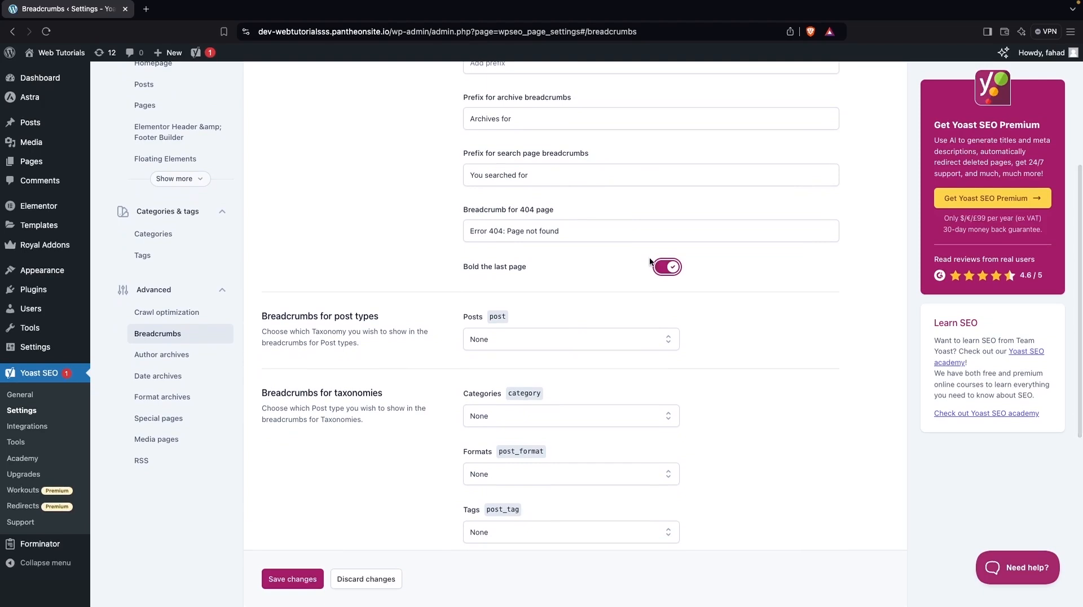
# Step: Inspect the taxonomy choices available for post breadcrumbs, keeping the selection at None
pyautogui.press('Tab')
pyautogui.scroll(-3, 600, 305)
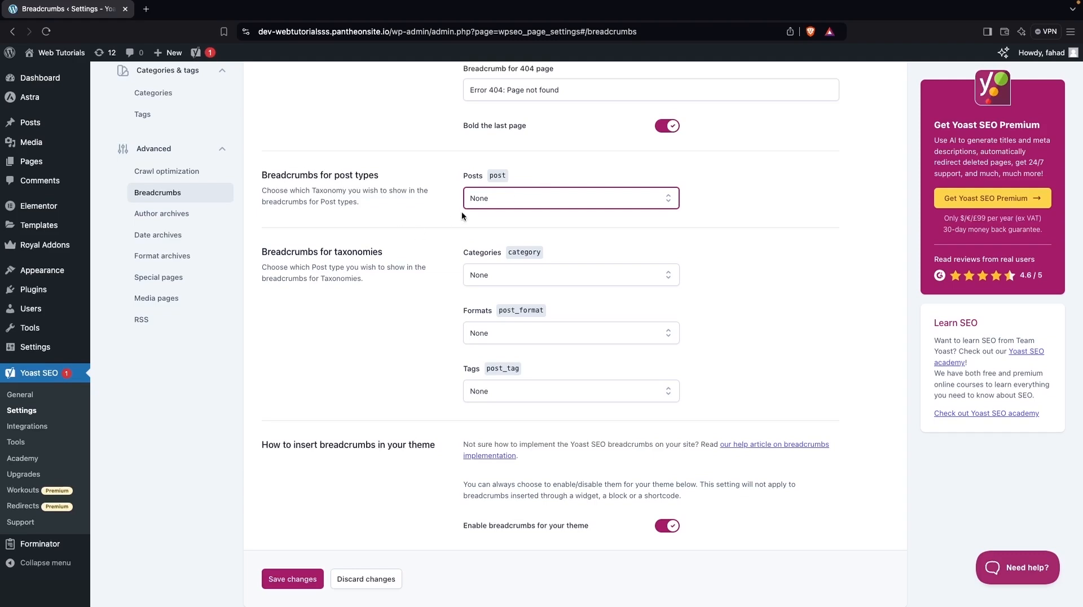
pyautogui.click(512, 199)
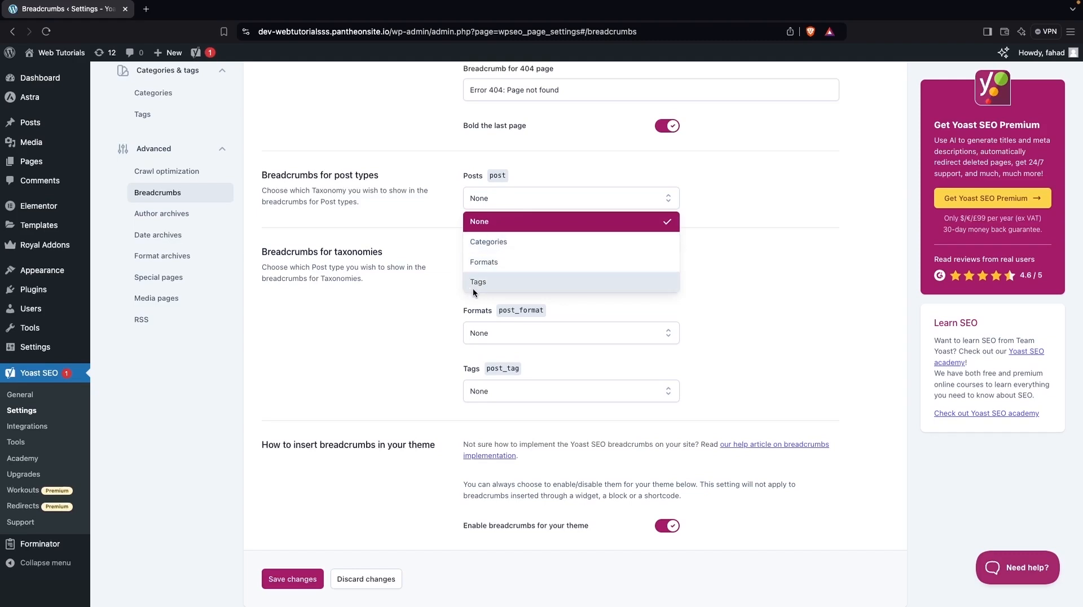
pyautogui.click(379, 304)
pyautogui.scroll(-1, 378, 304)
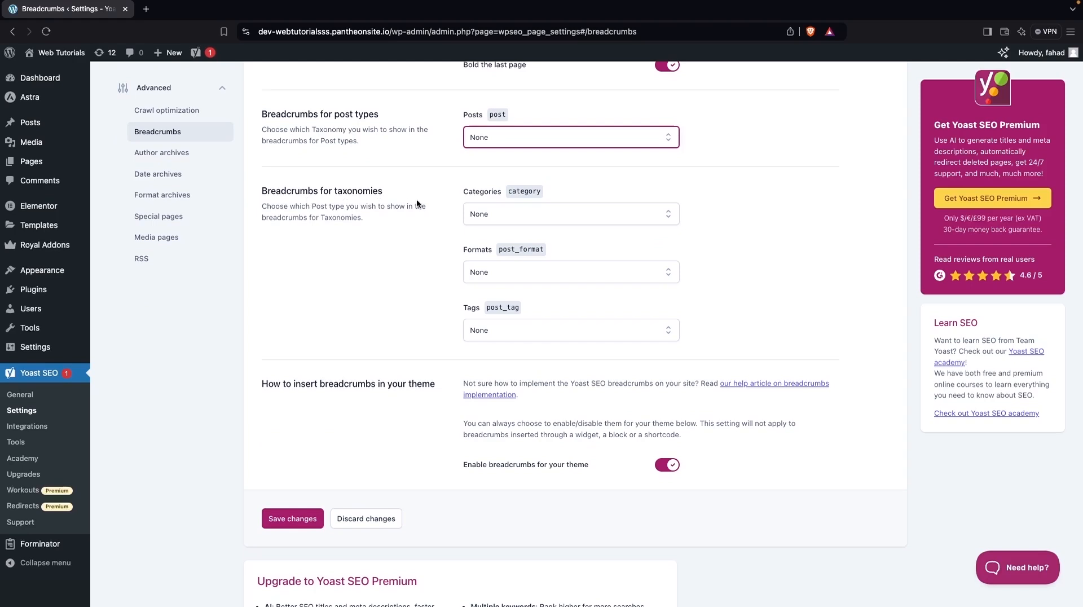
# Step: Check which post types can be chosen for the Categories, Formats and Tags breadcrumbs, and view the theme breadcrumbs option
pyautogui.scroll(-1, 418, 203)
pyautogui.click(502, 184)
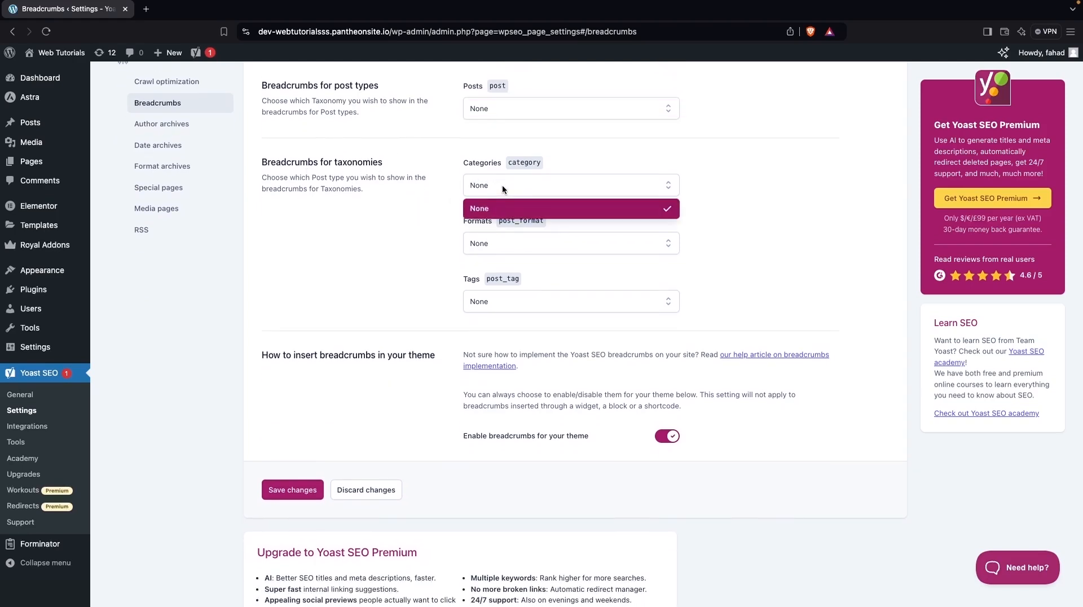
pyautogui.click(501, 243)
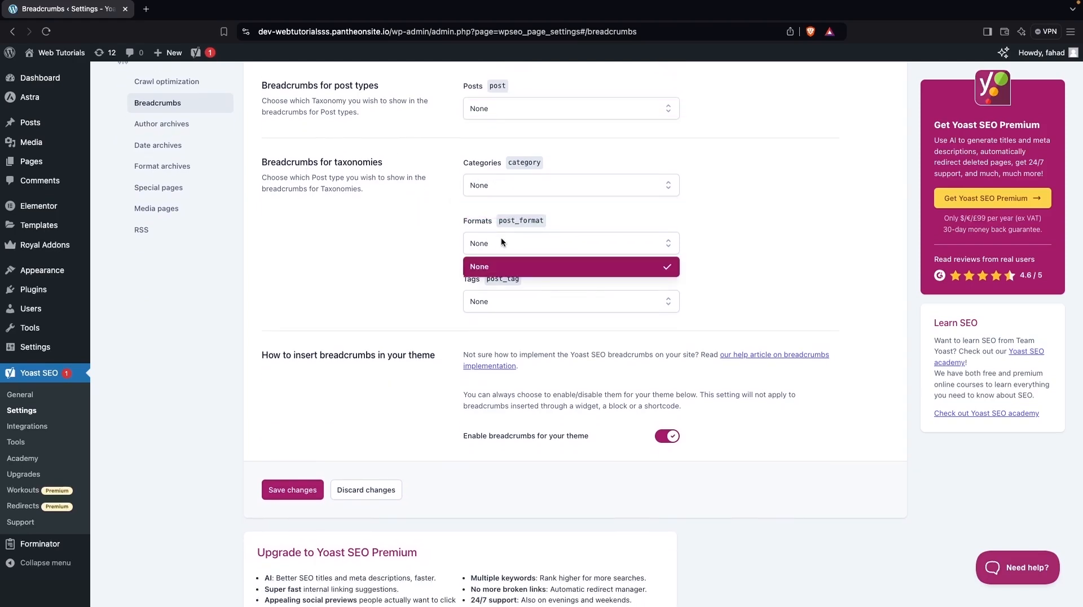
pyautogui.click(488, 303)
pyautogui.scroll(-5, 406, 310)
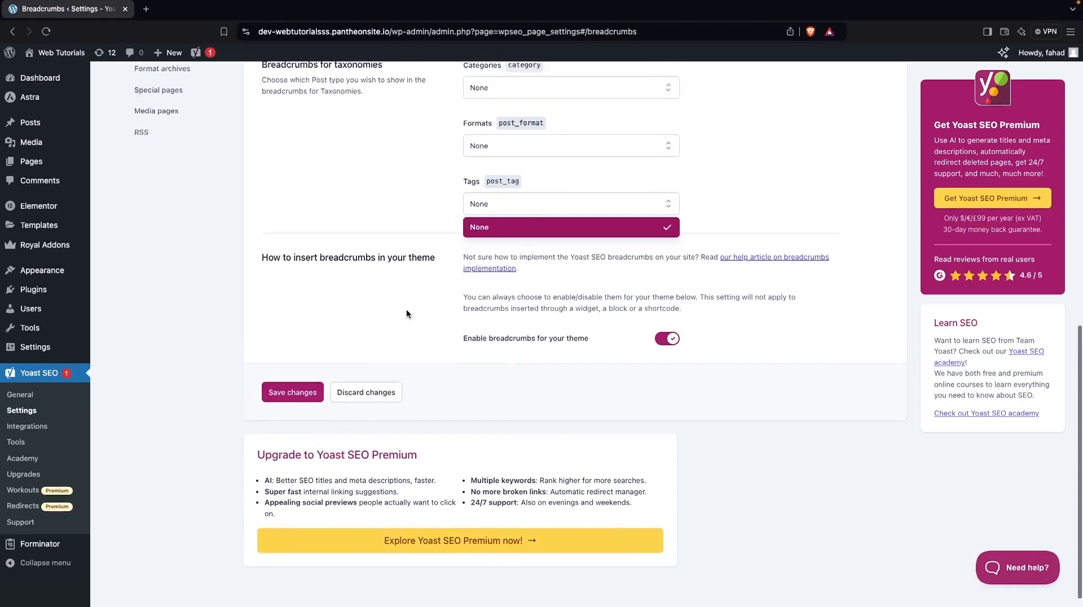
# Step: Open the Author archives settings and examine the archive toggle, search appearance options, SEO title, meta description and social media appearance
pyautogui.scroll(14, 406, 310)
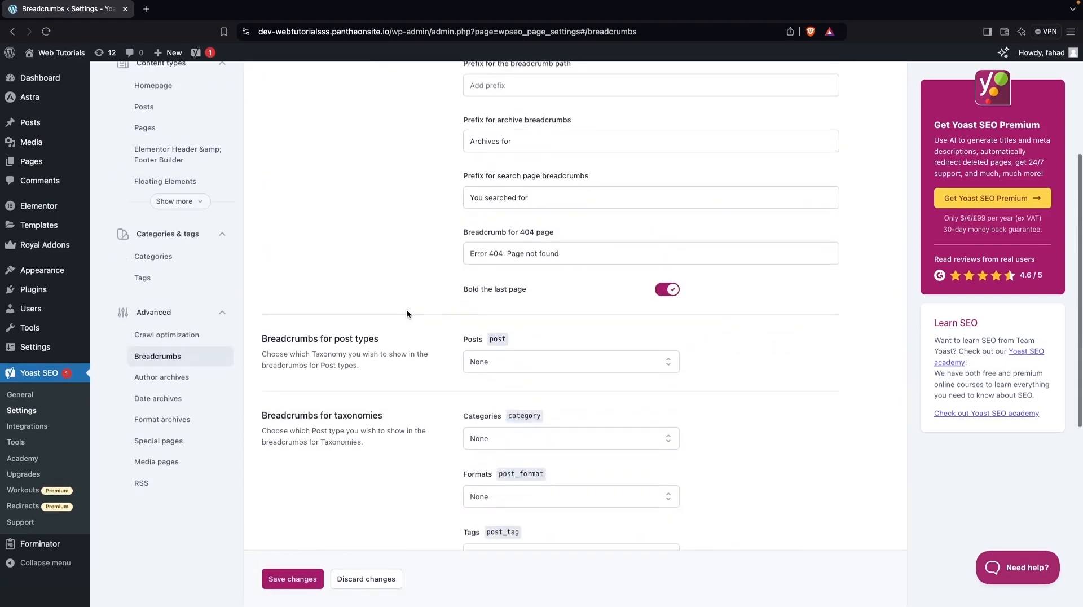
pyautogui.click(181, 377)
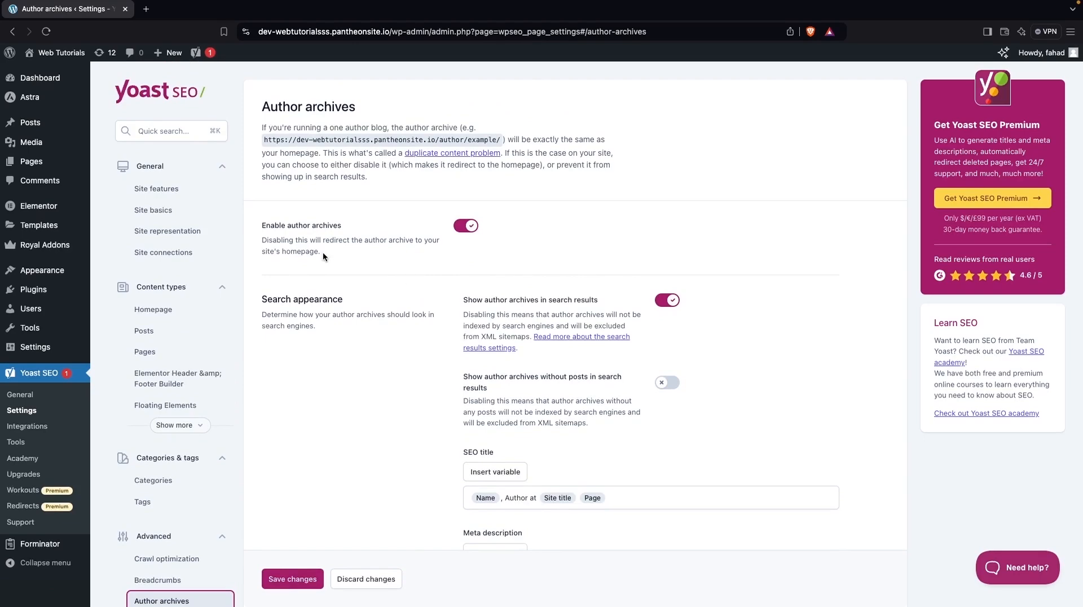
pyautogui.scroll(-3, 375, 347)
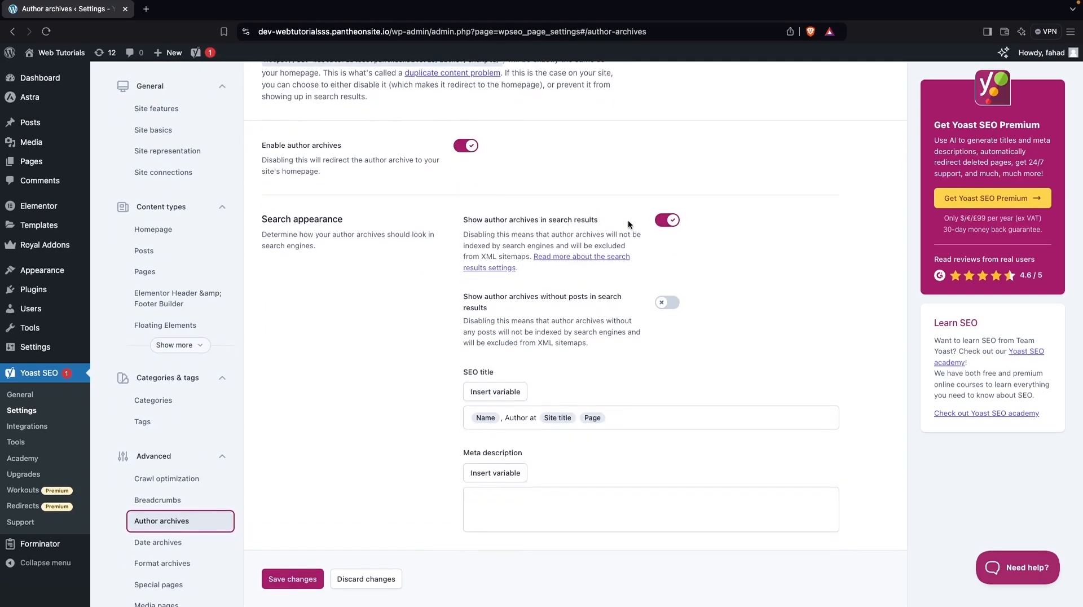
pyautogui.scroll(-5, 545, 305)
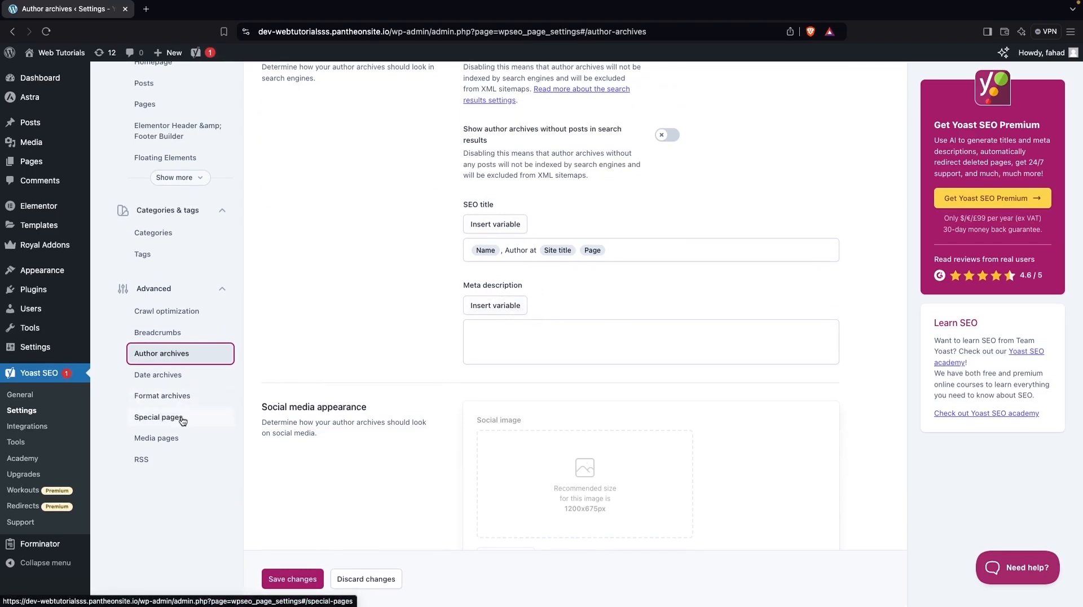
pyautogui.scroll(-1, 181, 423)
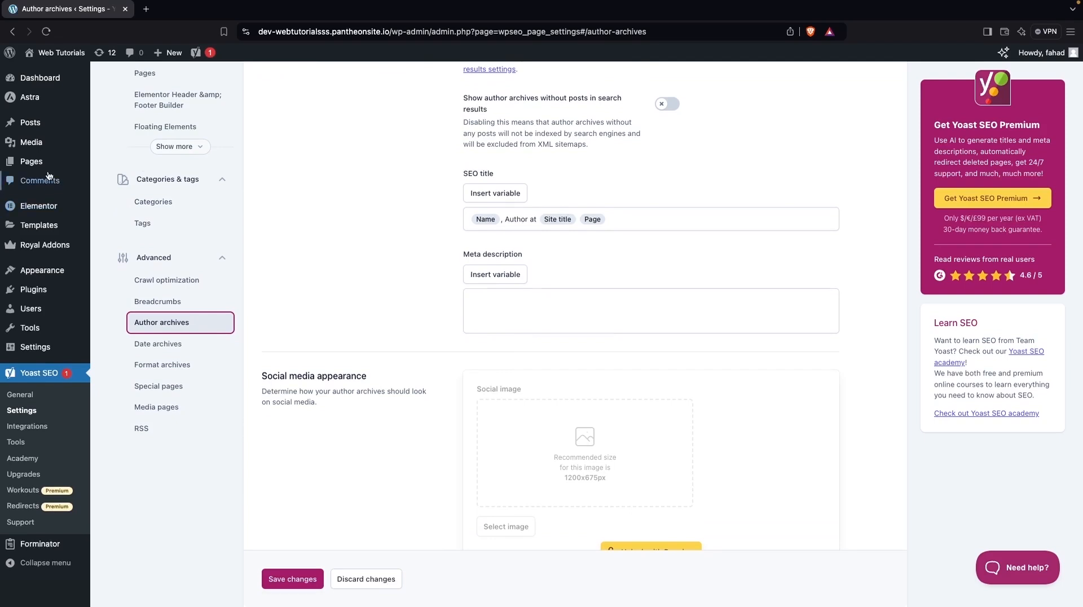
# Step: Save the changed Yoast SEO settings, staying on the settings page instead of leaving with unsaved changes
pyautogui.moveTo(47, 130)
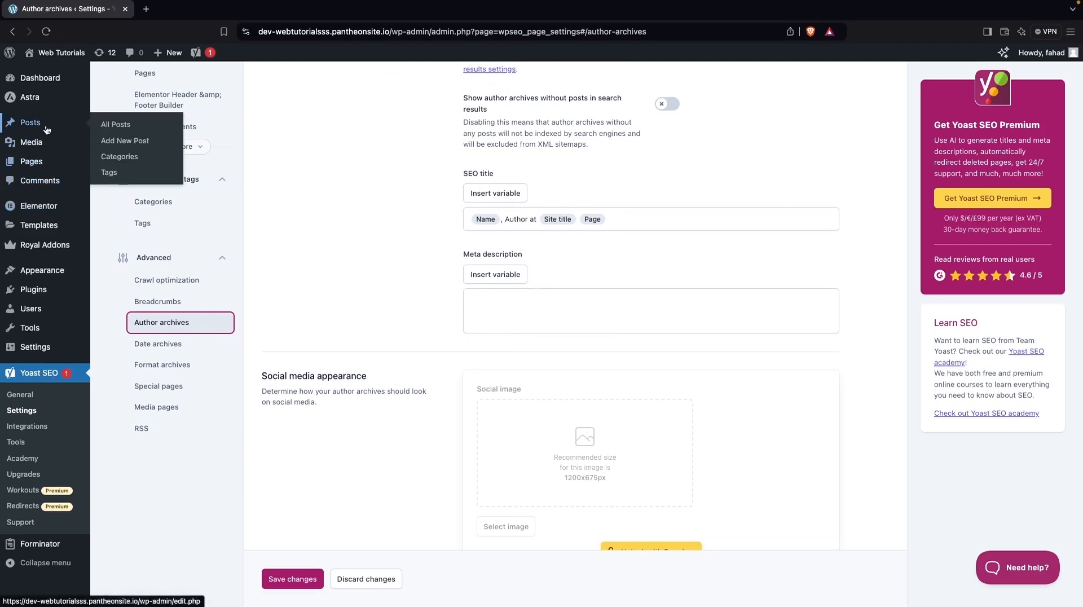
pyautogui.click(137, 124)
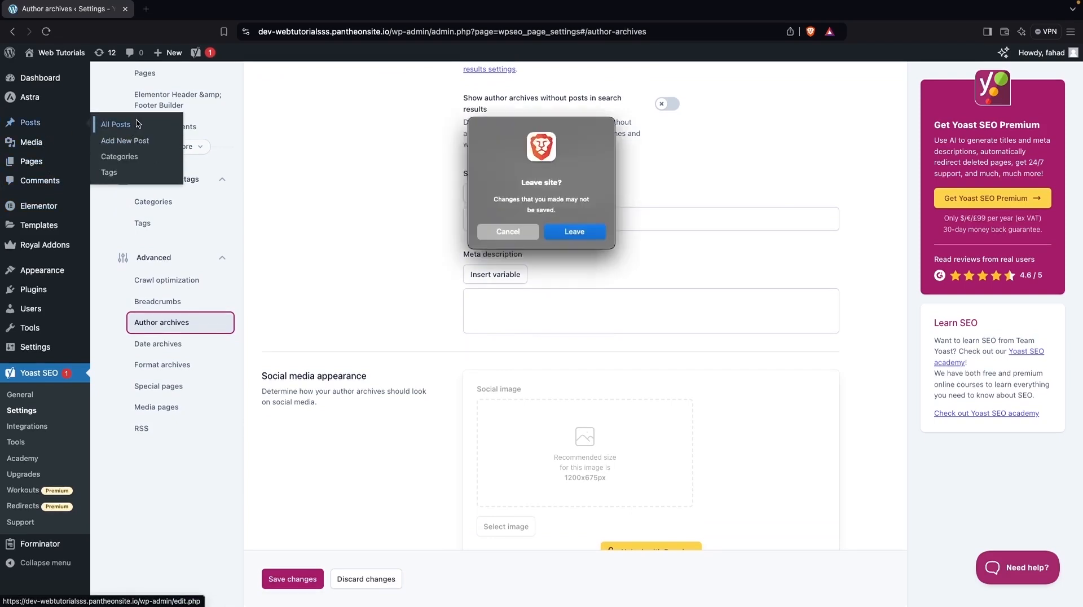
pyautogui.click(496, 232)
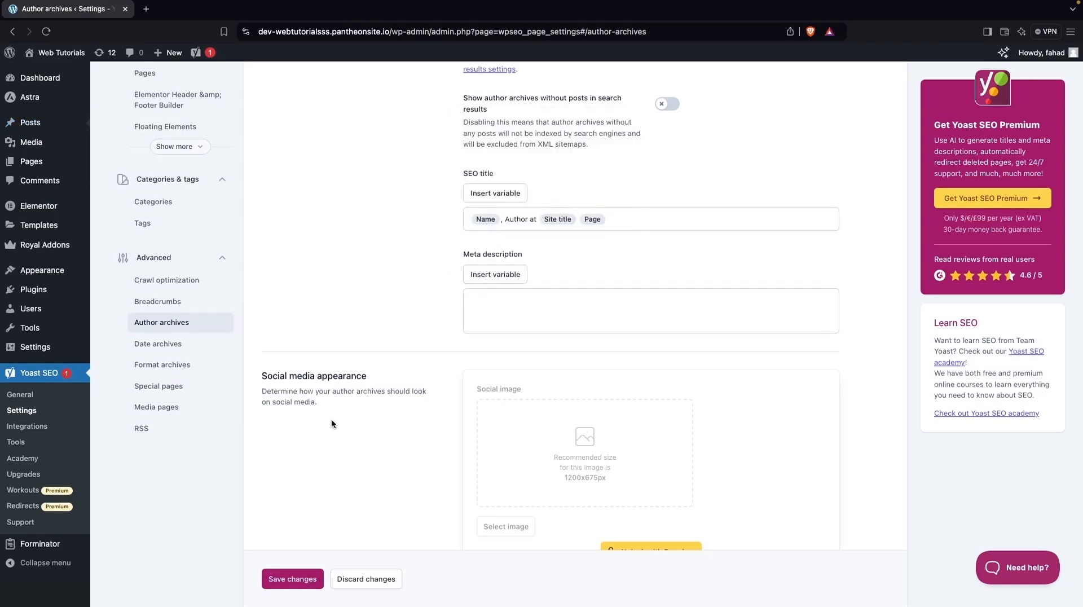
pyautogui.click(293, 576)
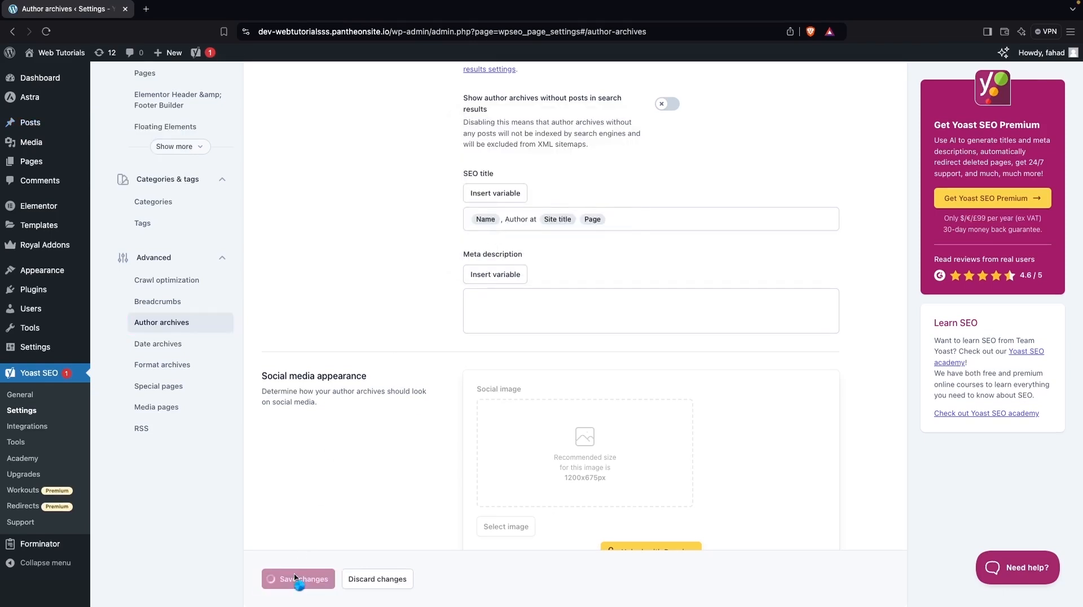
# Step: Open the post "How To Generate Sales On Your Website" for editing from the list of all posts
pyautogui.moveTo(25, 122)
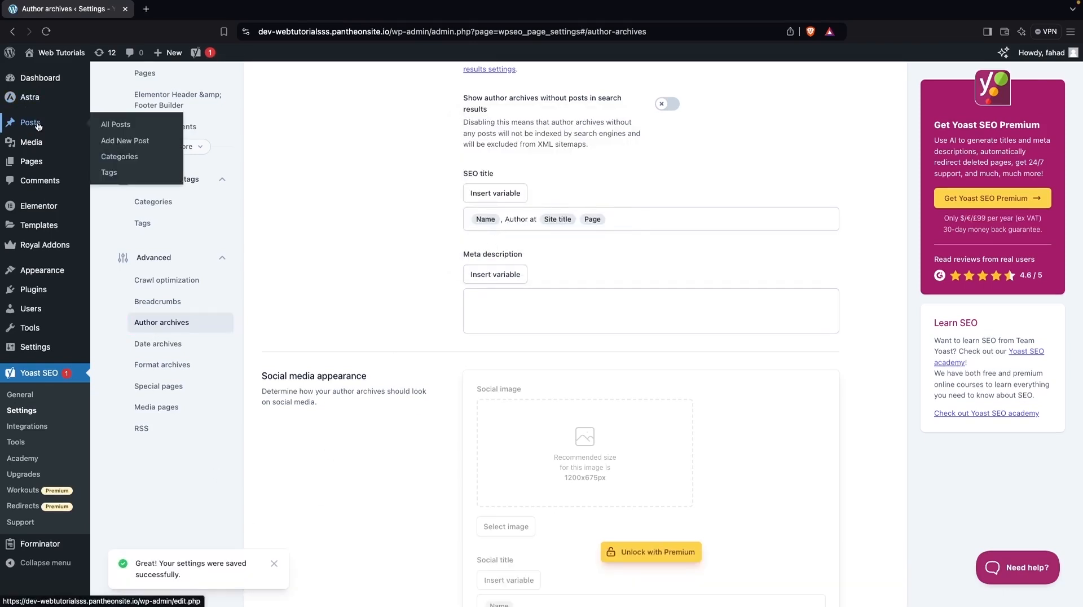
pyautogui.click(106, 128)
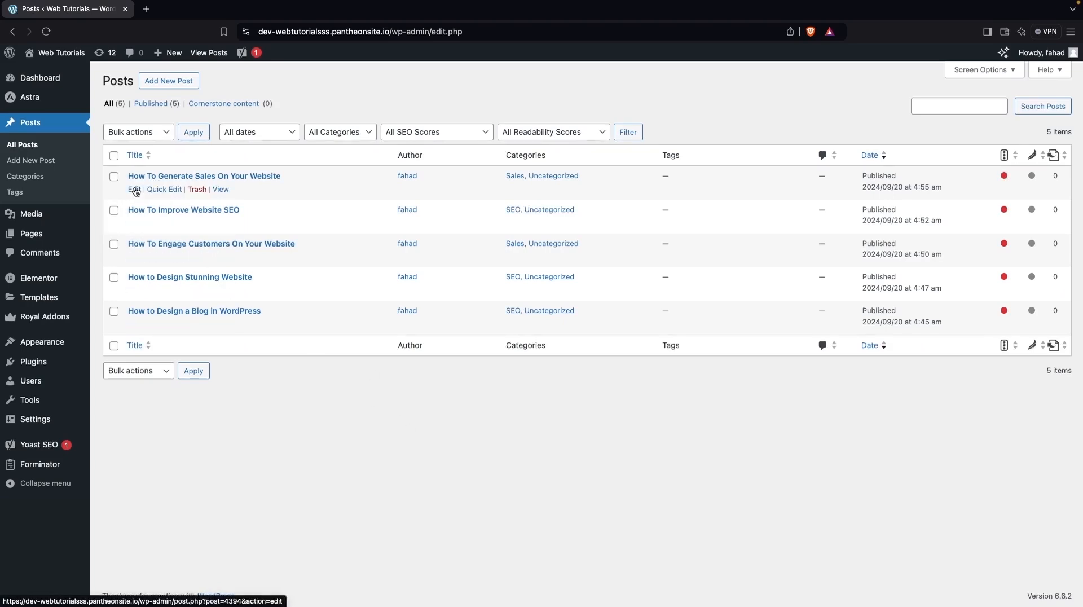
pyautogui.click(135, 190)
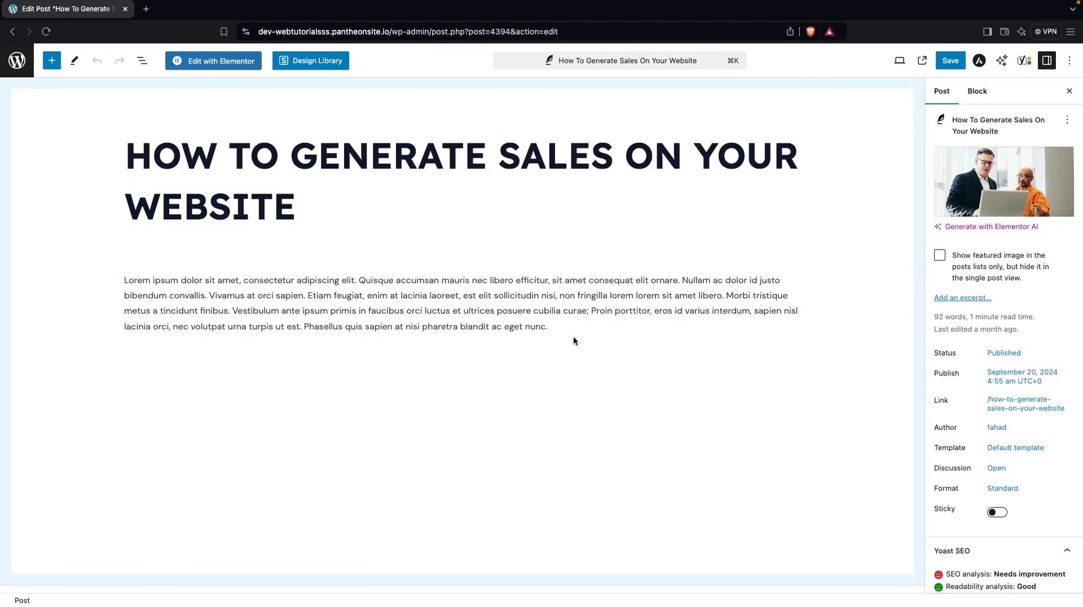
# Step: Look over the post content and the Yoast SEO section below it, including the focus keyphrase and mobile search preview
pyautogui.scroll(-7, 573, 338)
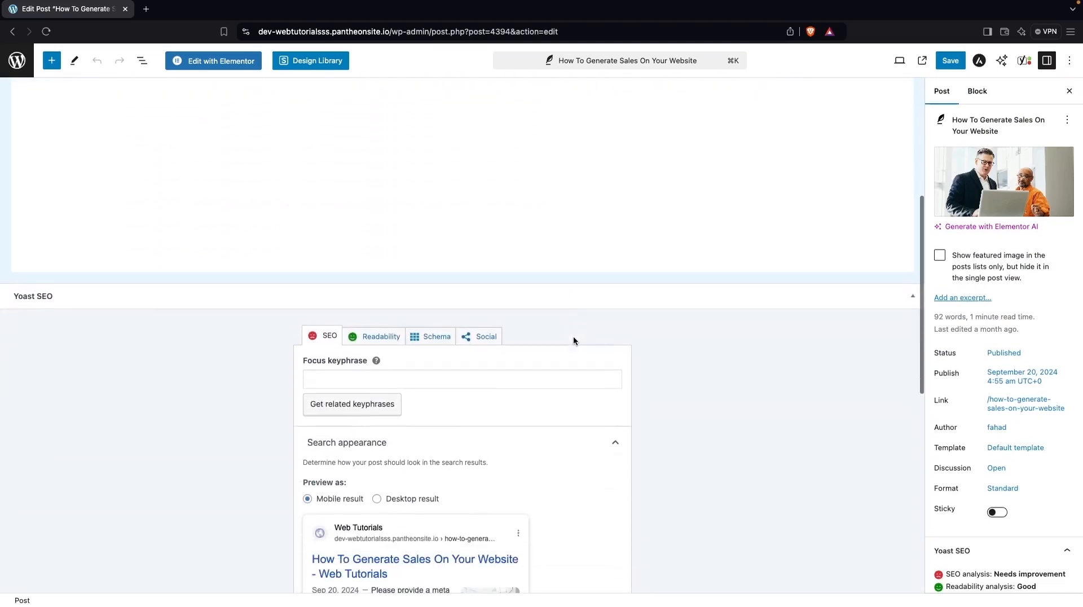
pyautogui.scroll(-1, 573, 337)
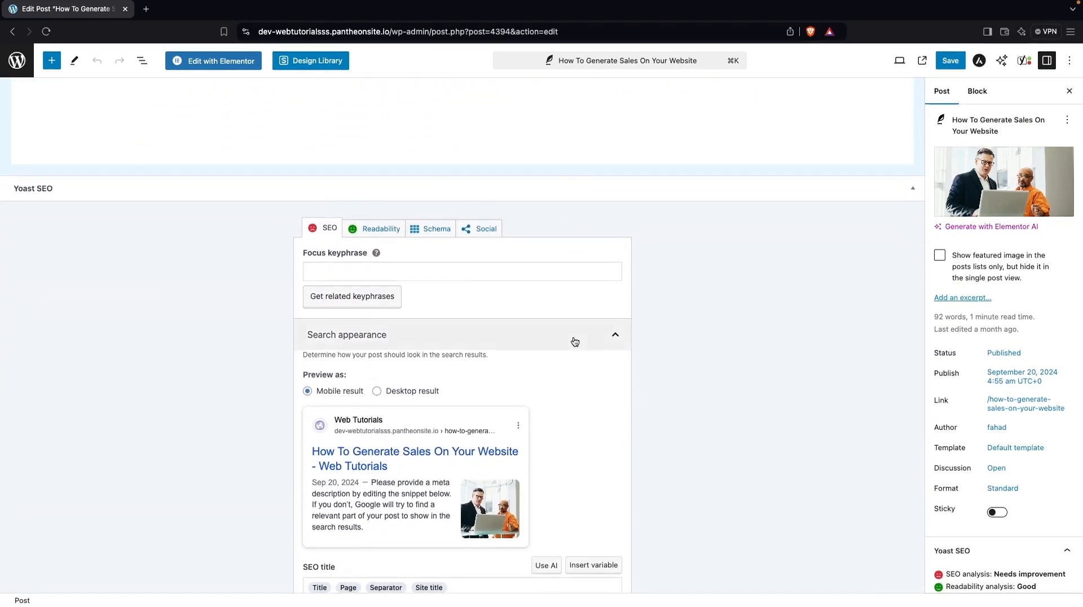
pyautogui.scroll(7, 553, 291)
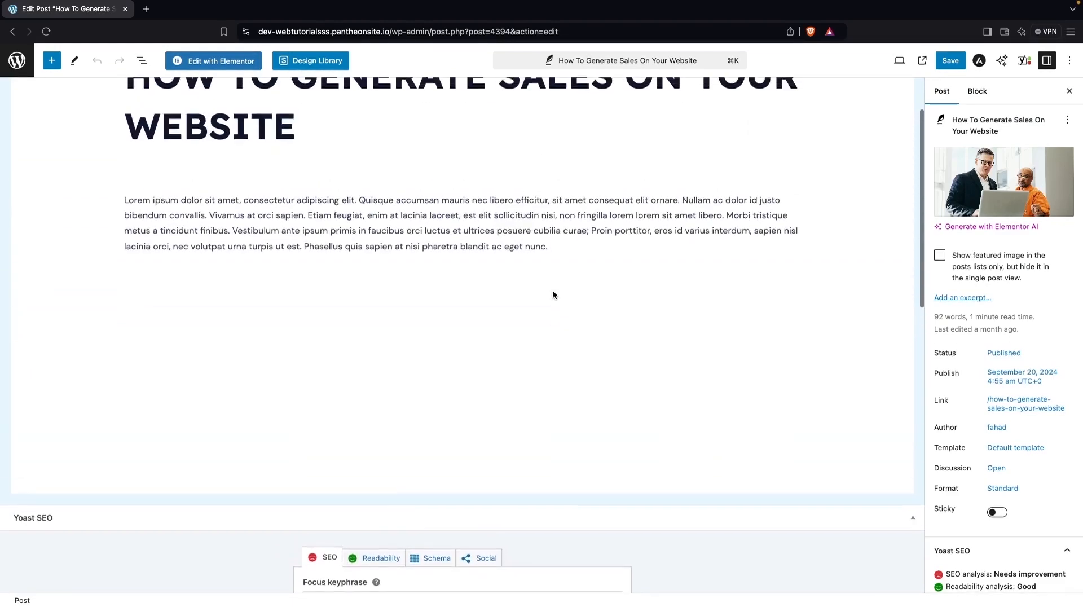
pyautogui.scroll(-3, 552, 291)
pyautogui.scroll(-8, 553, 291)
pyautogui.scroll(1, 488, 270)
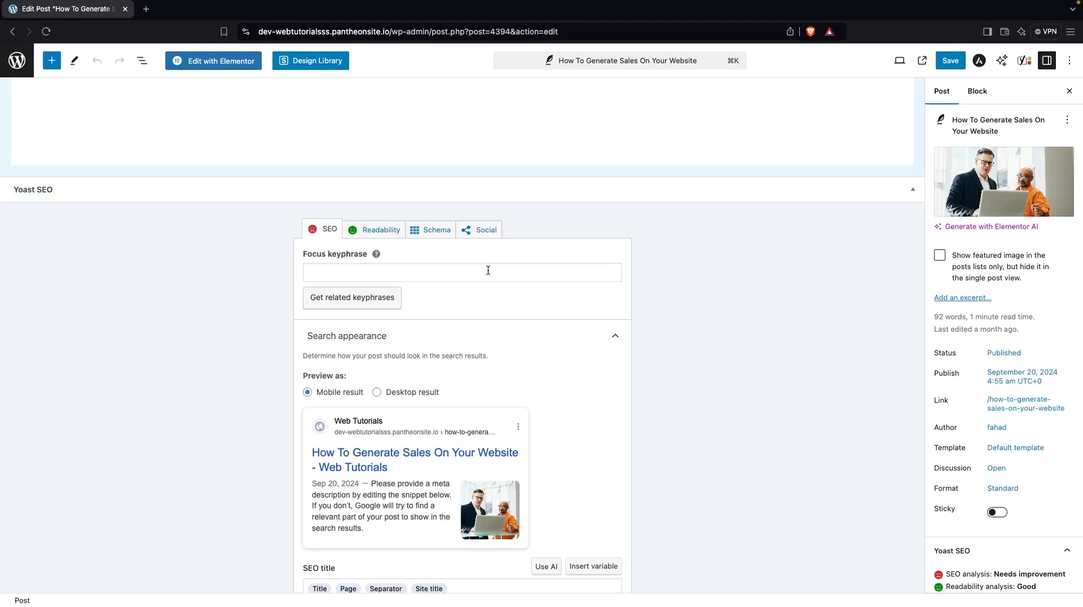
pyautogui.scroll(-2, 455, 353)
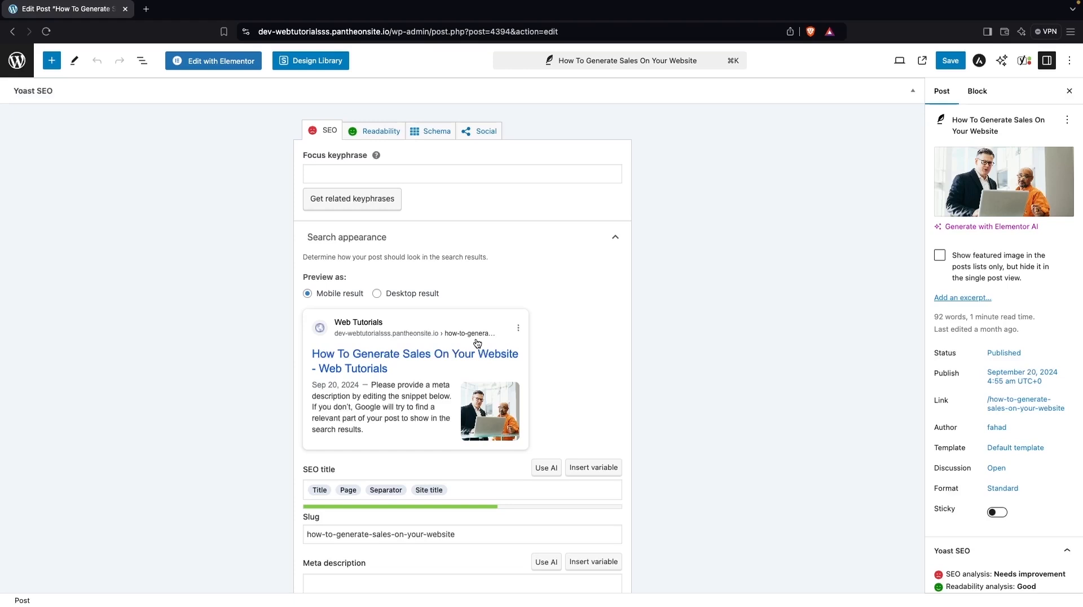
# Step: Switch the search appearance preview to the desktop result and review the SEO title, slug and meta description fields
pyautogui.click(376, 294)
pyautogui.scroll(-2, 379, 379)
pyautogui.scroll(-2, 380, 379)
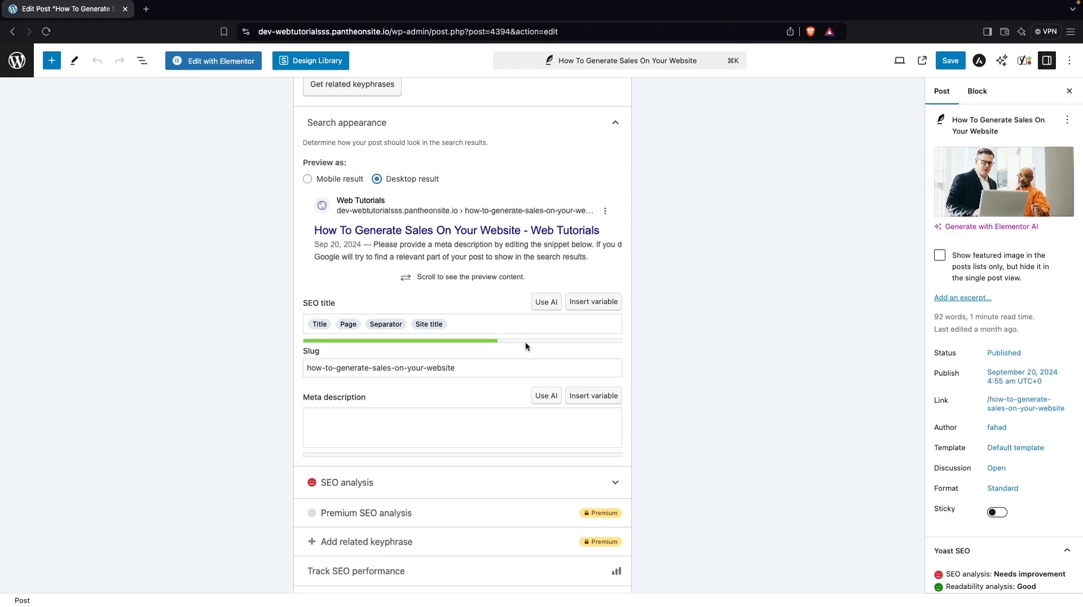
pyautogui.scroll(-1, 361, 358)
pyautogui.scroll(-2, 360, 358)
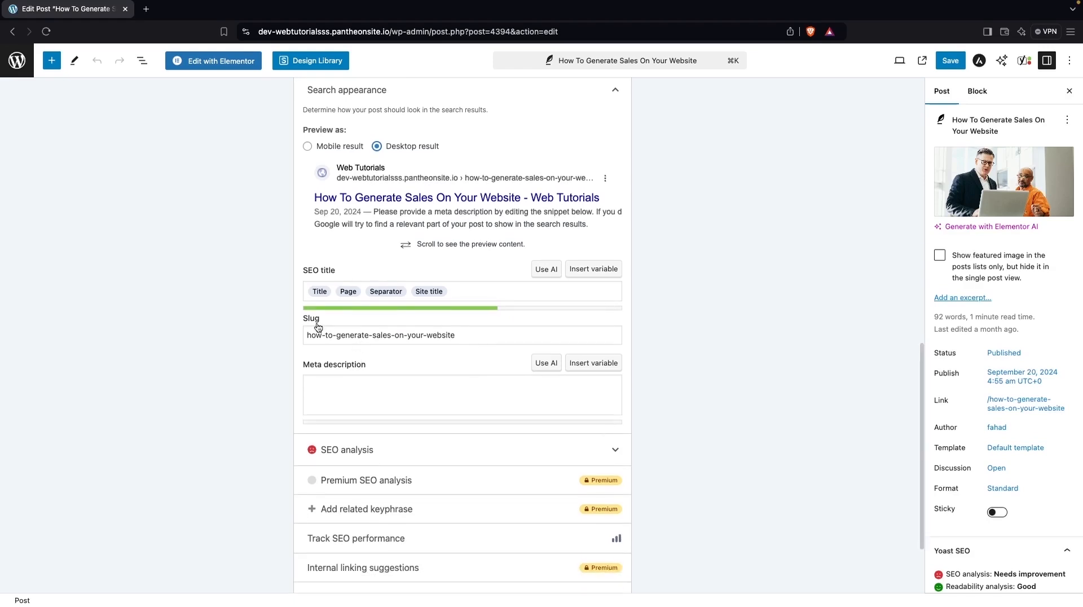
pyautogui.scroll(-3, 317, 339)
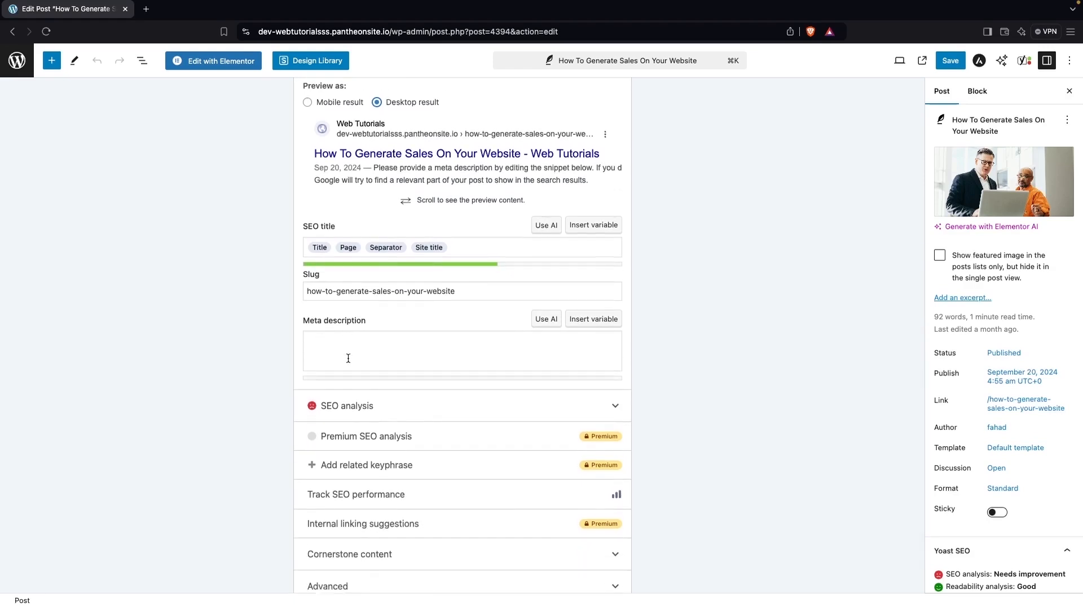
pyautogui.scroll(-3, 345, 355)
# Step: Expand the post's SEO analysis and read through its problems, improvements and good results
pyautogui.click(398, 350)
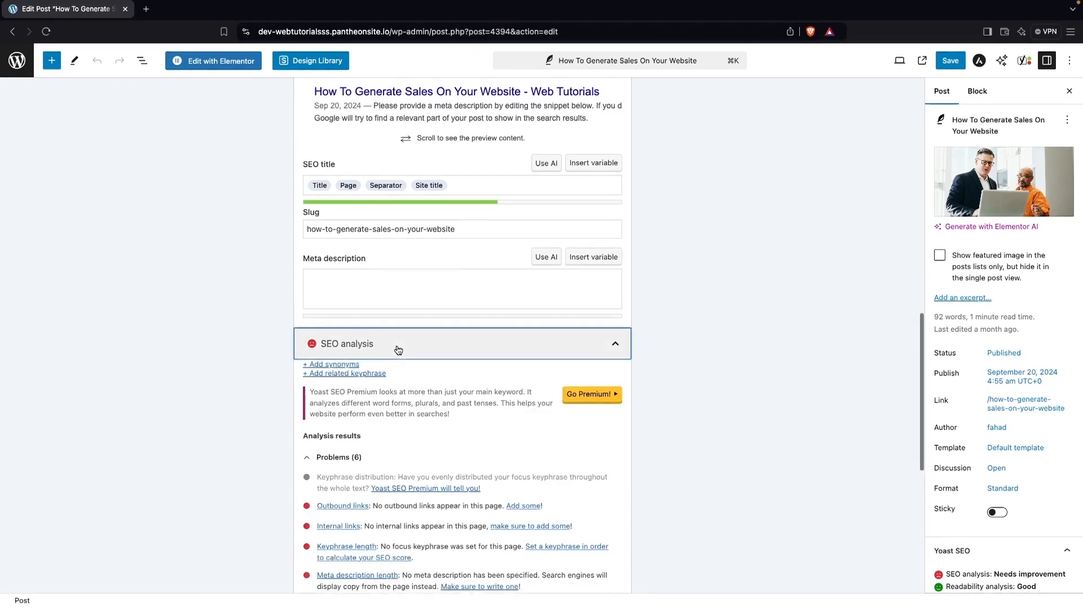
pyautogui.scroll(-5, 398, 350)
pyautogui.scroll(-1, 398, 349)
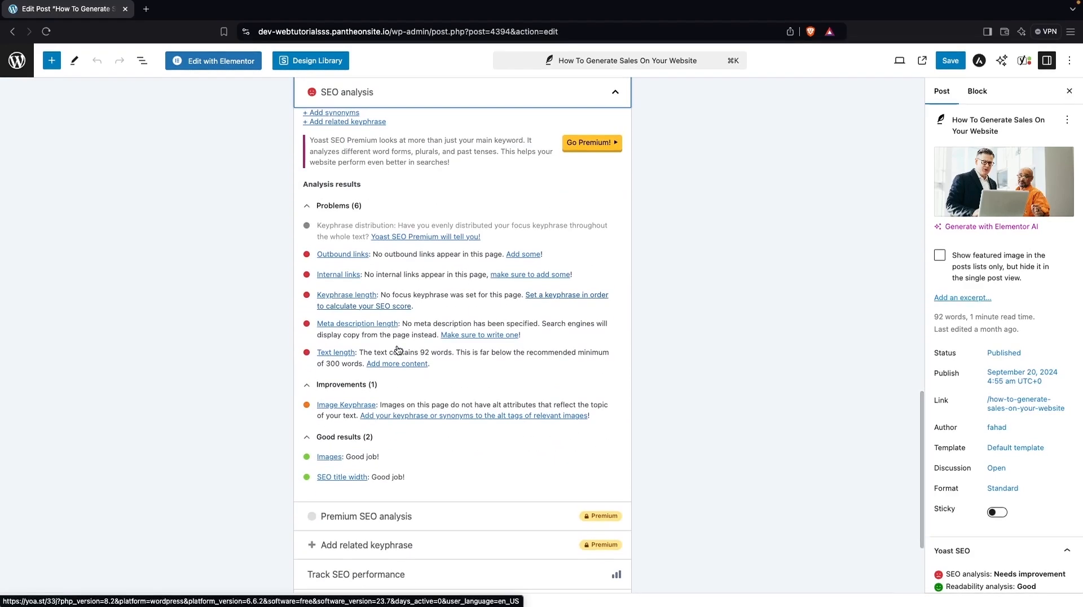
pyautogui.scroll(1, 399, 350)
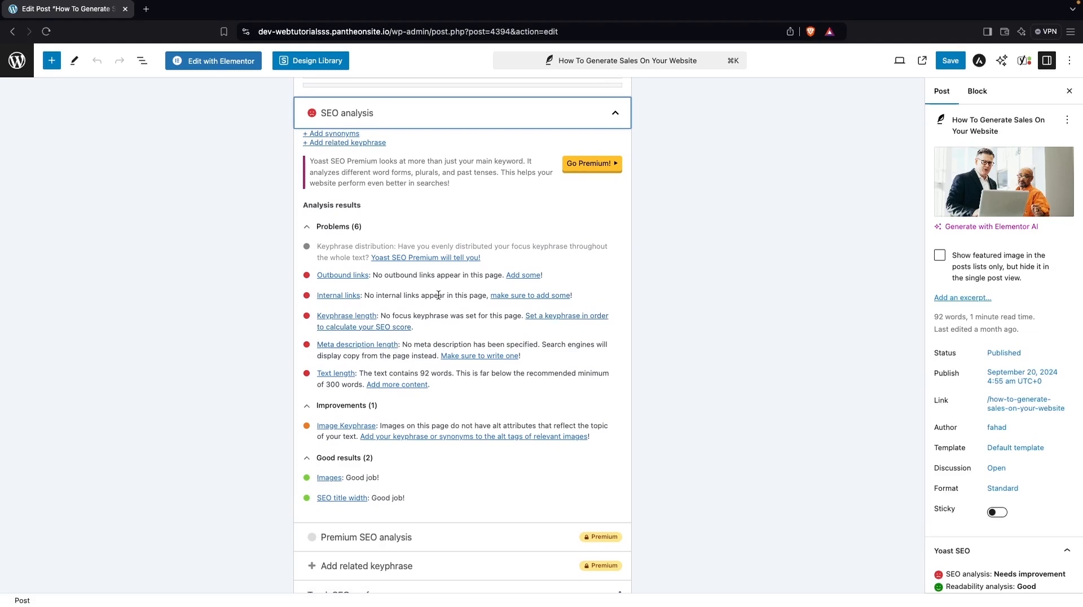
pyautogui.scroll(-1, 438, 295)
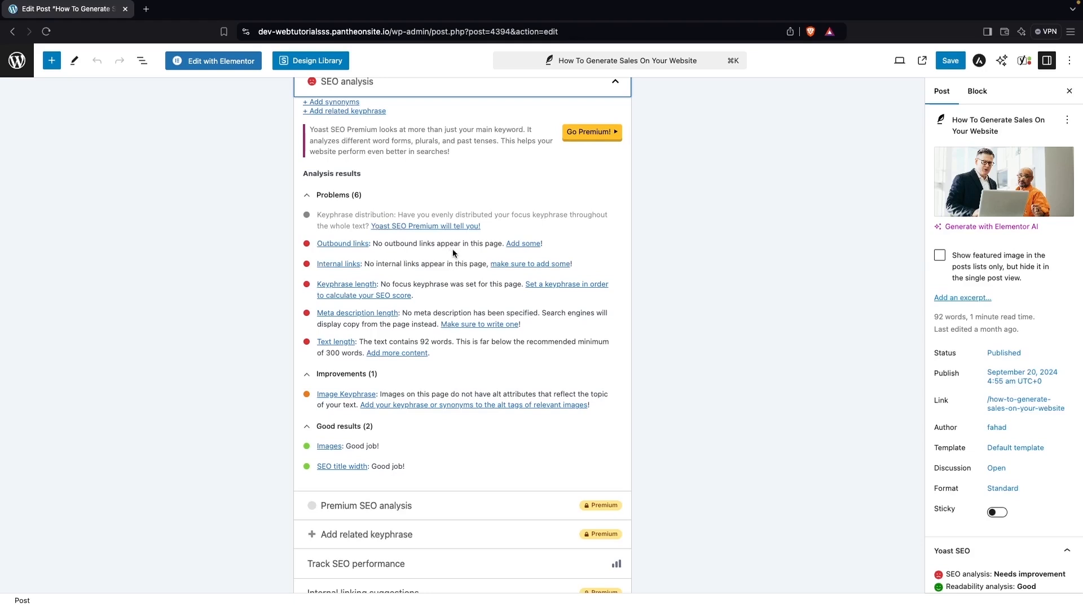
pyautogui.scroll(-1, 419, 275)
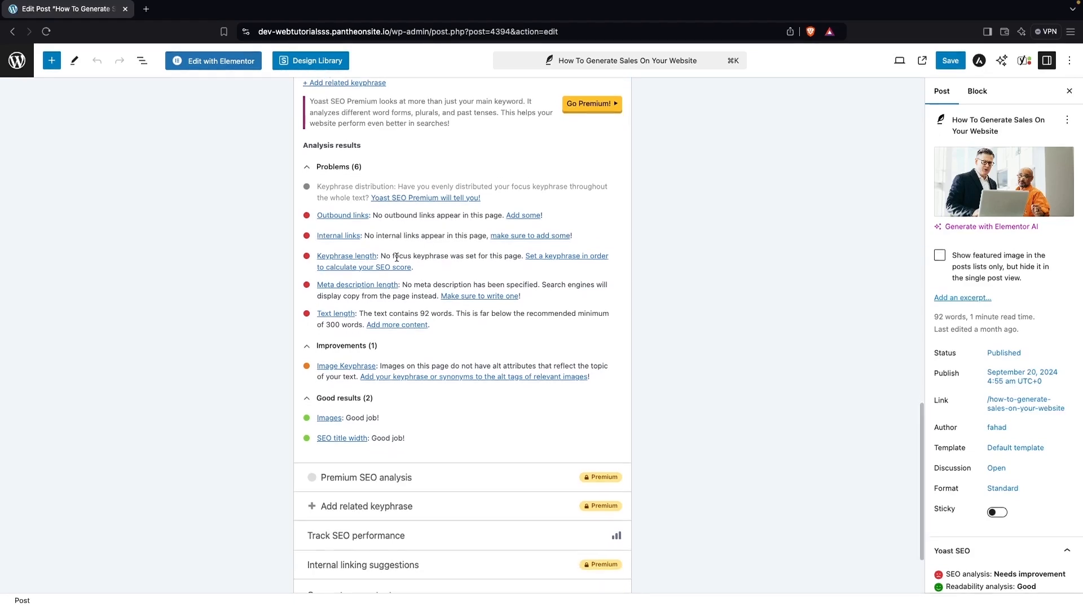
pyautogui.scroll(-1, 429, 265)
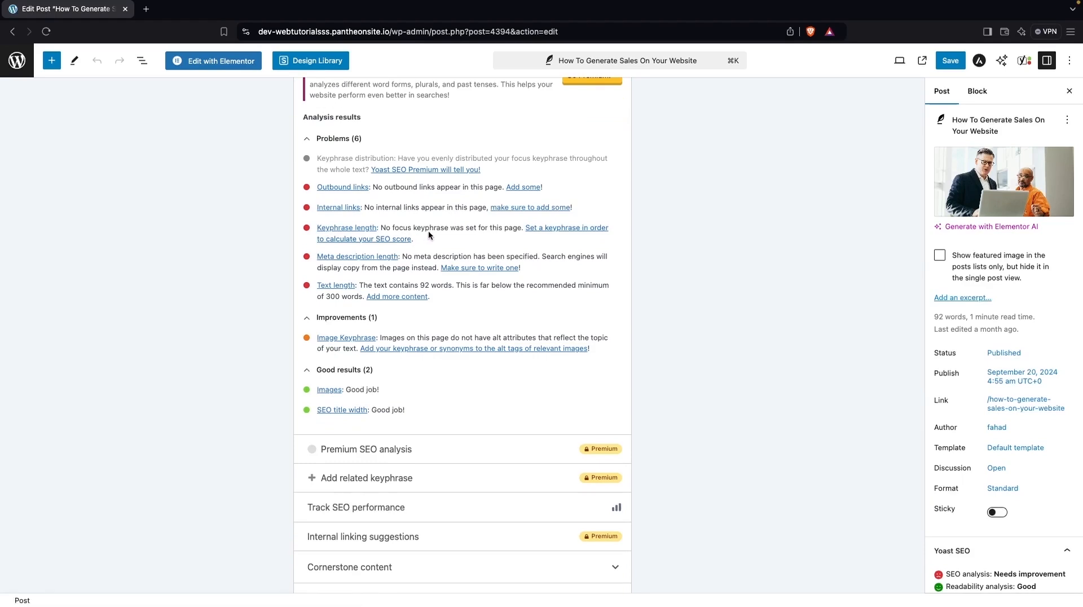
pyautogui.scroll(-1, 448, 235)
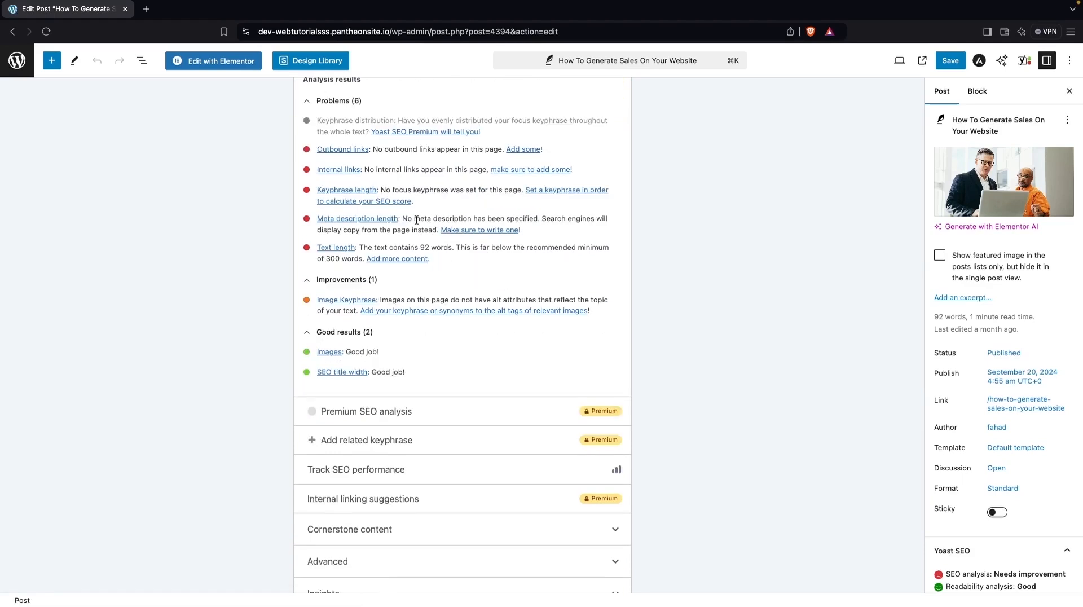
pyautogui.scroll(-1, 449, 266)
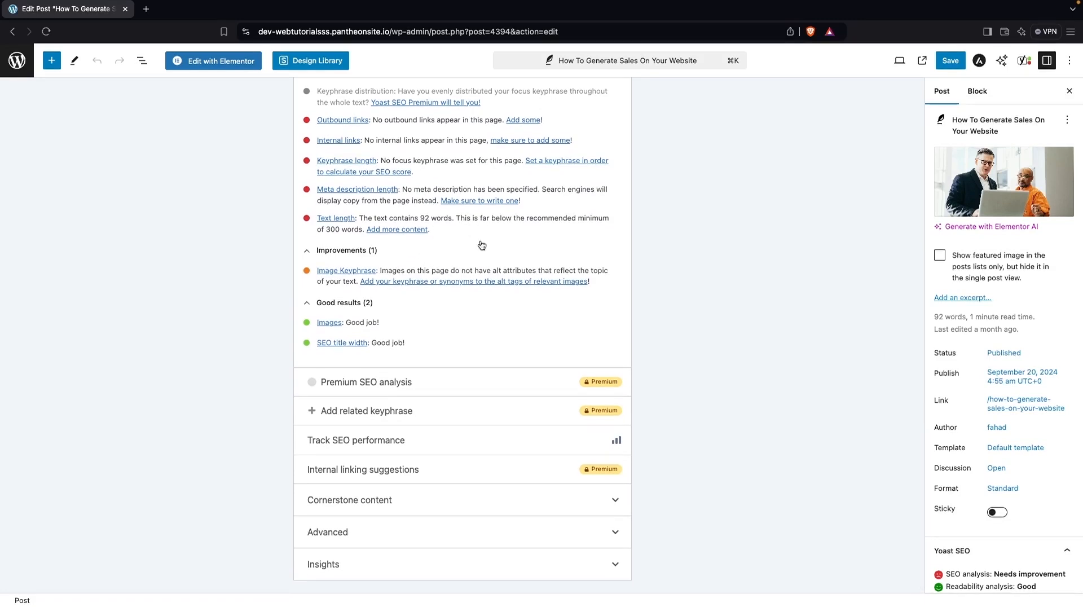
pyautogui.scroll(-1, 479, 244)
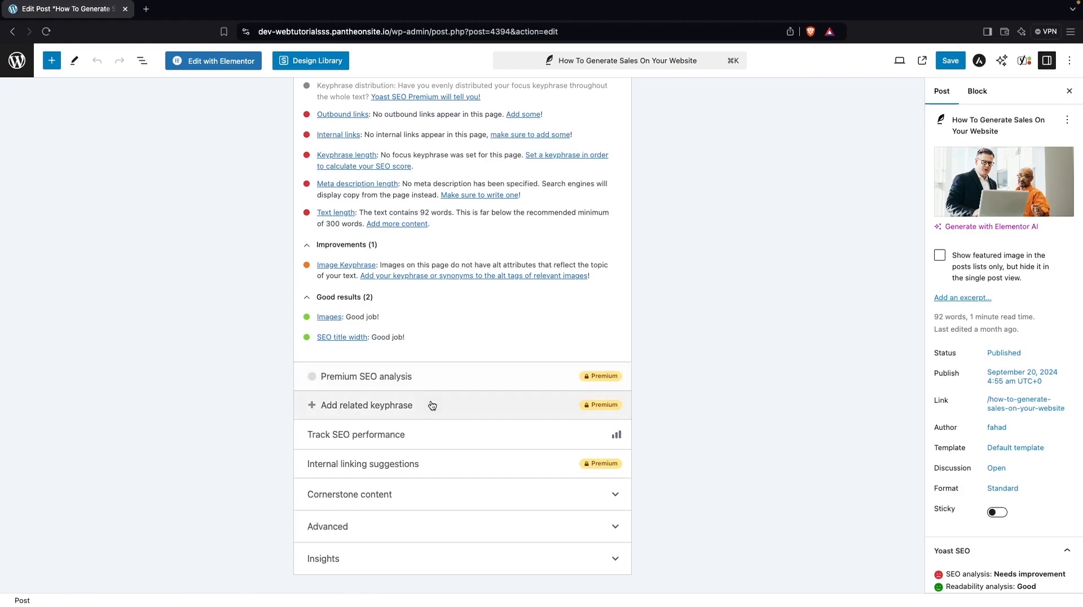
# Step: Expand the post's Cornerstone content, Advanced and Insights sections and examine their options, reading ease, reading time and word count
pyautogui.click(399, 502)
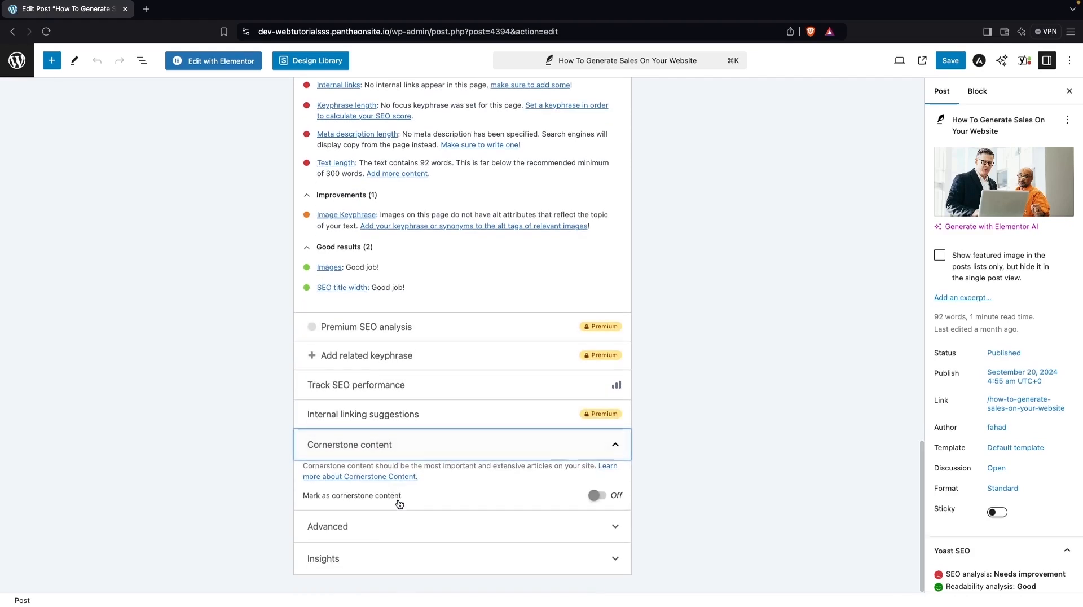
pyautogui.click(400, 533)
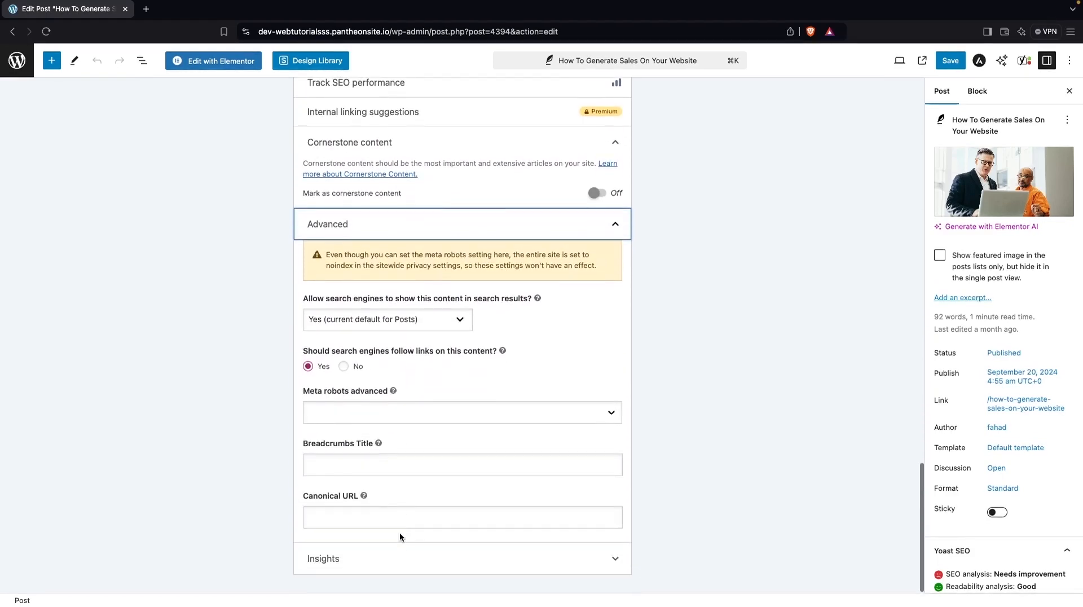
pyautogui.click(418, 569)
pyautogui.scroll(-3, 428, 504)
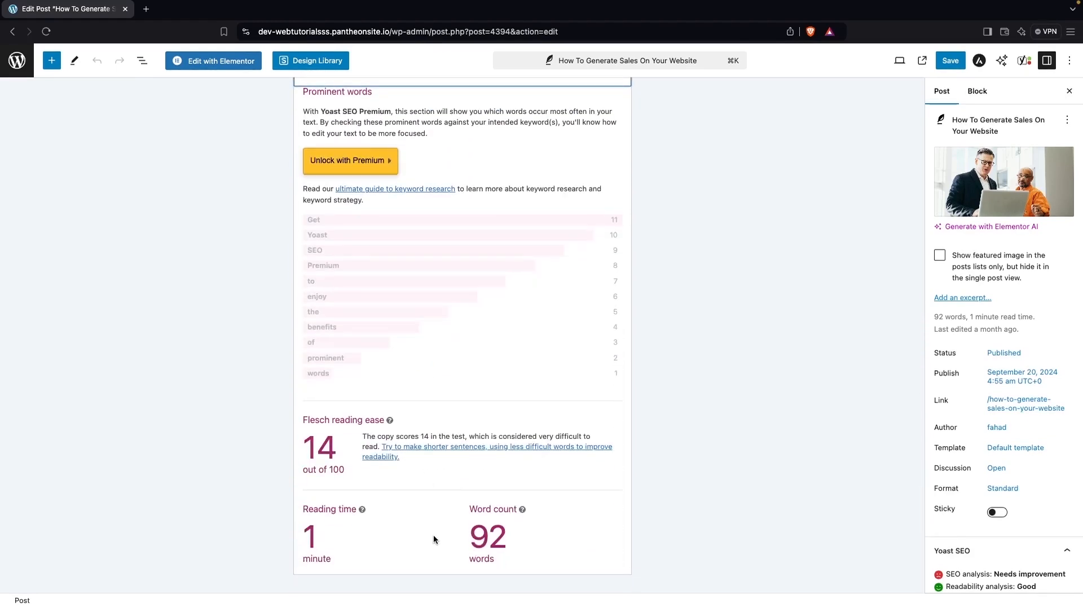
pyautogui.scroll(1, 434, 536)
pyautogui.scroll(-1, 433, 535)
# Step: Return to the beginning of the post's Yoast SEO section and show its Readability analysis
pyautogui.scroll(15, 434, 539)
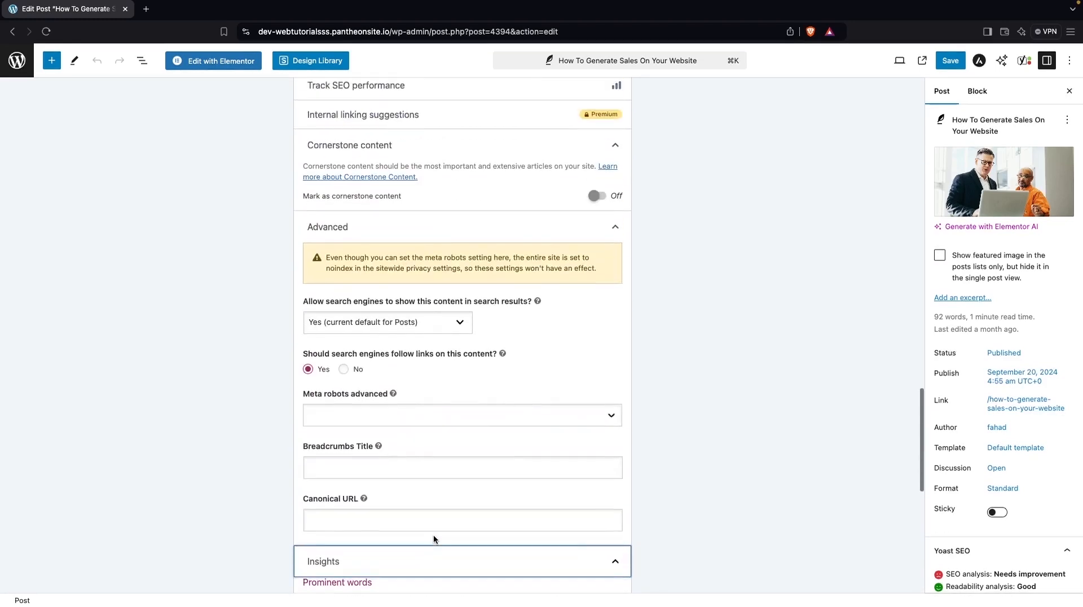
pyautogui.scroll(10, 434, 537)
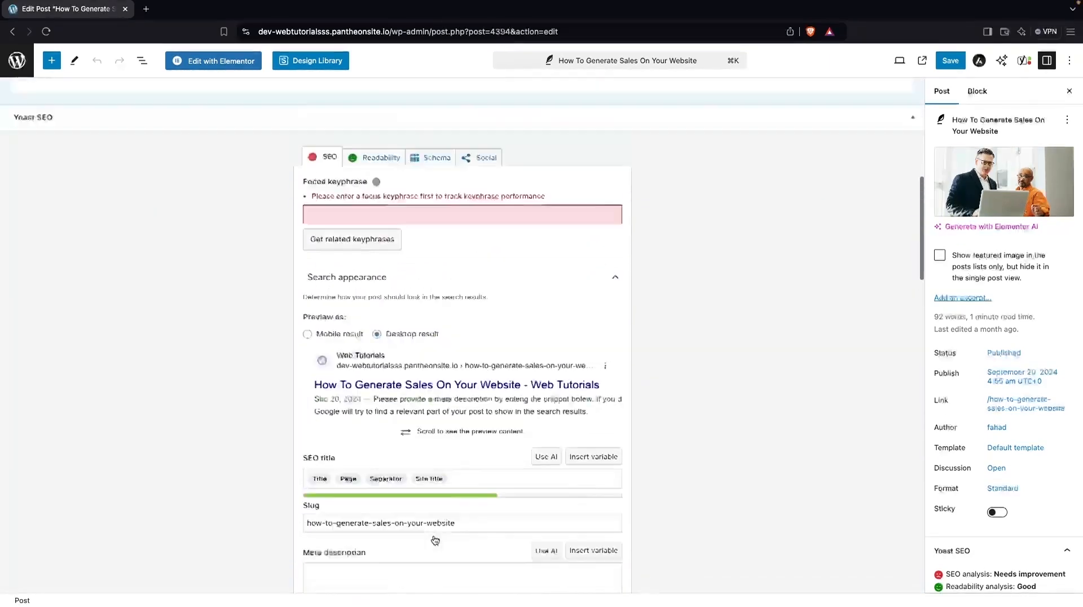
pyautogui.click(378, 361)
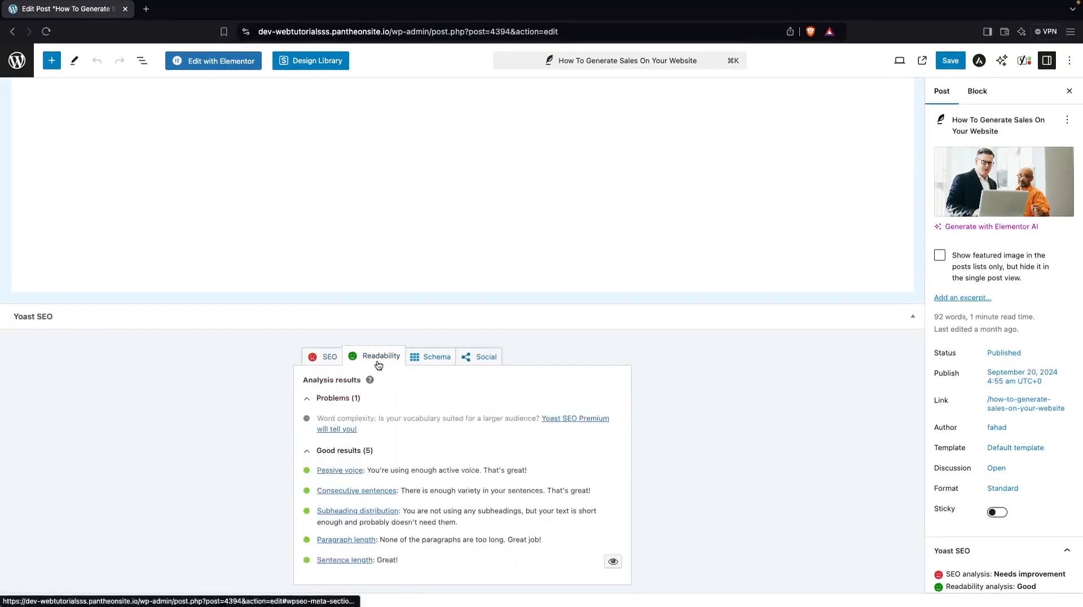
# Step: Examine the post's Yoast Schema and Social media appearance options, and return to its SEO settings and the beginning of the post
pyautogui.scroll(-1, 392, 453)
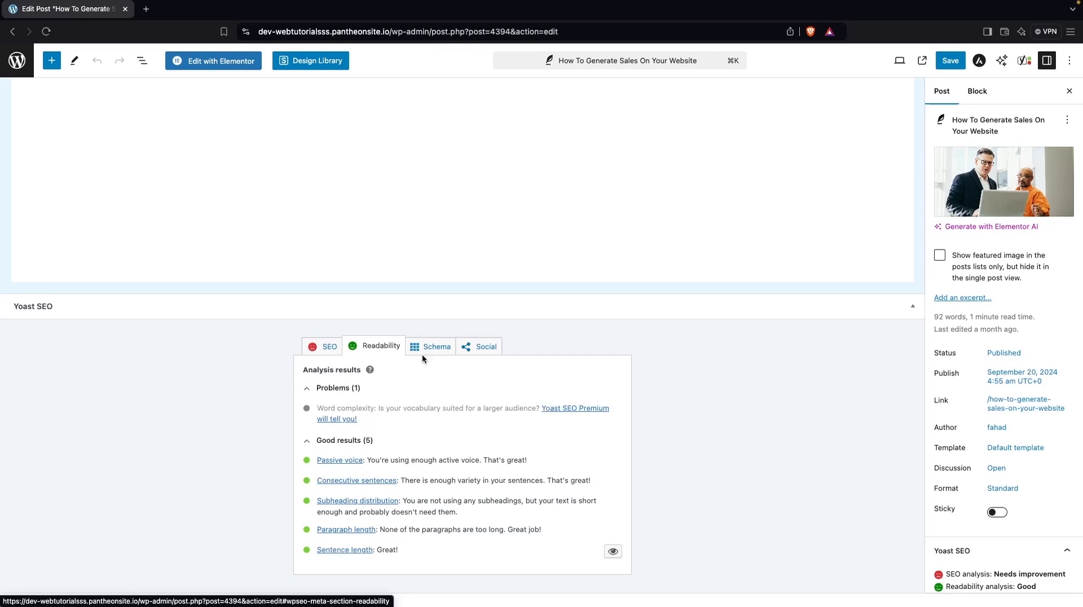
pyautogui.click(439, 346)
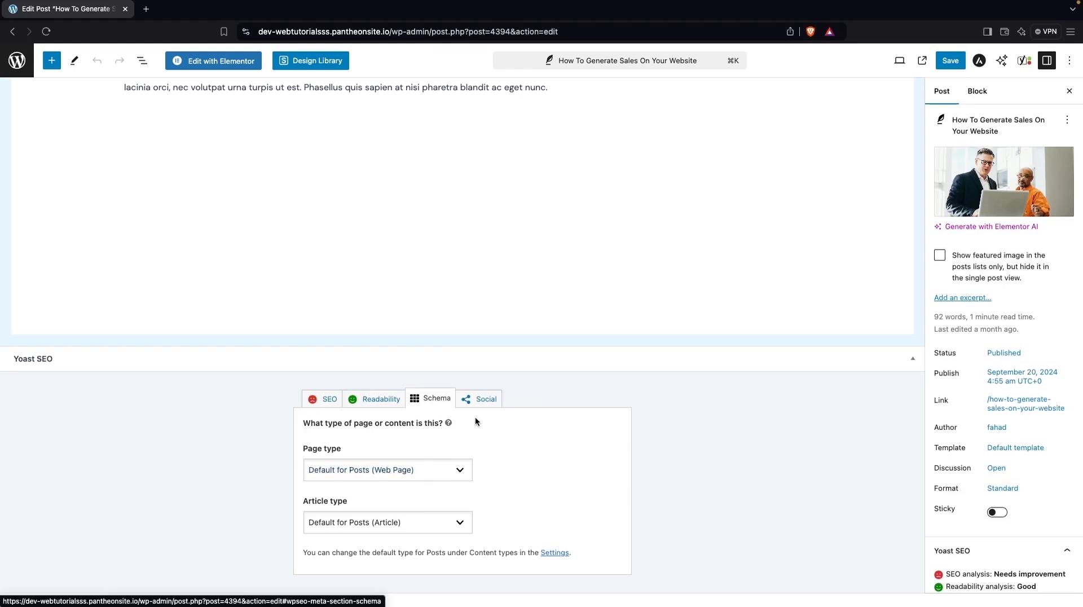
pyautogui.click(483, 399)
pyautogui.scroll(-1, 438, 493)
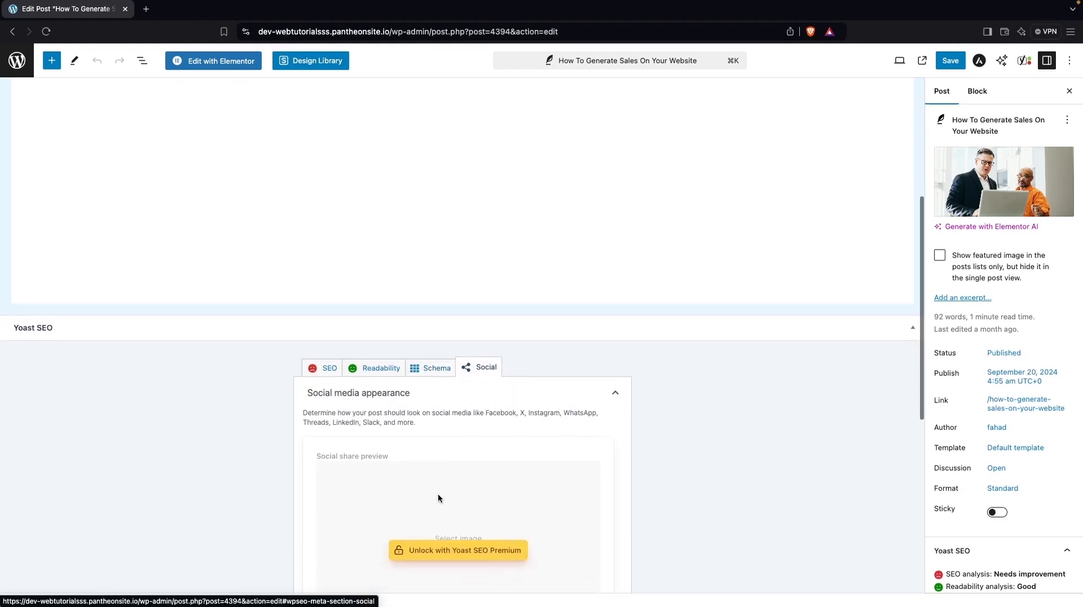
pyautogui.scroll(-2, 448, 423)
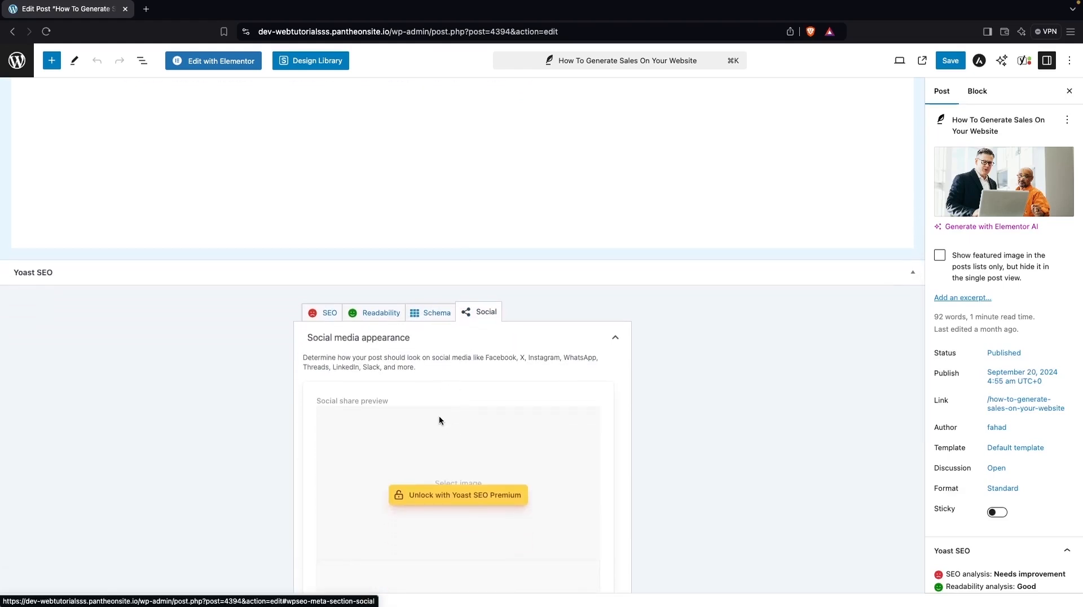
pyautogui.click(326, 313)
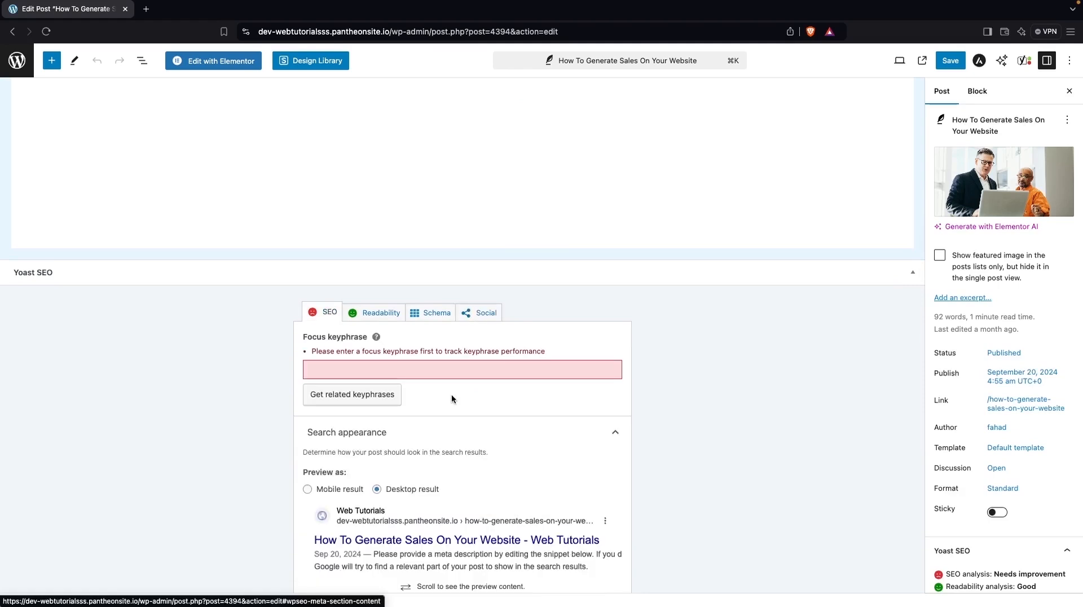
pyautogui.scroll(6, 457, 364)
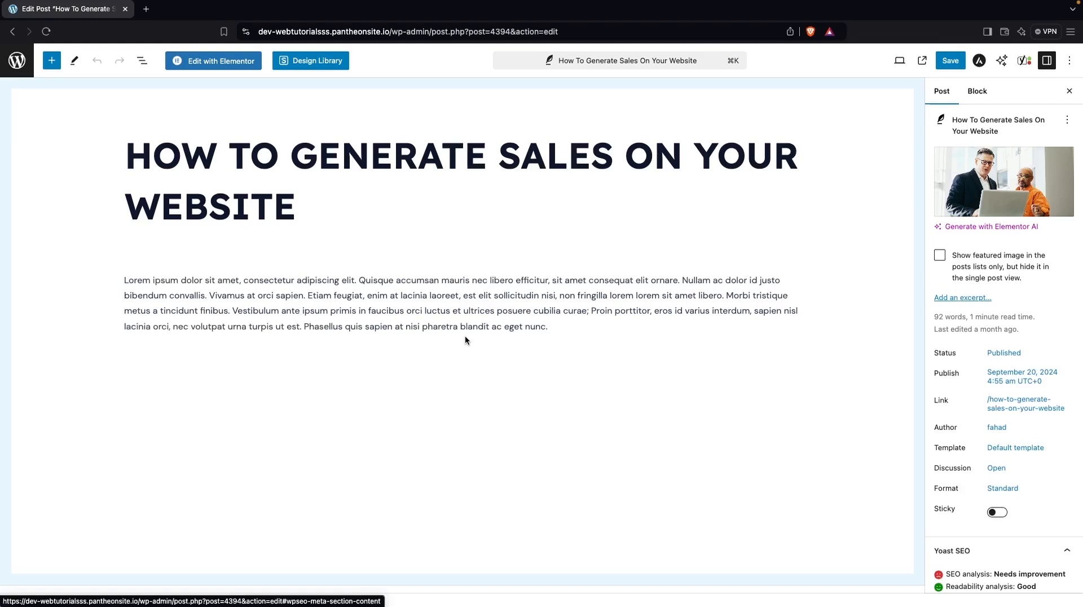